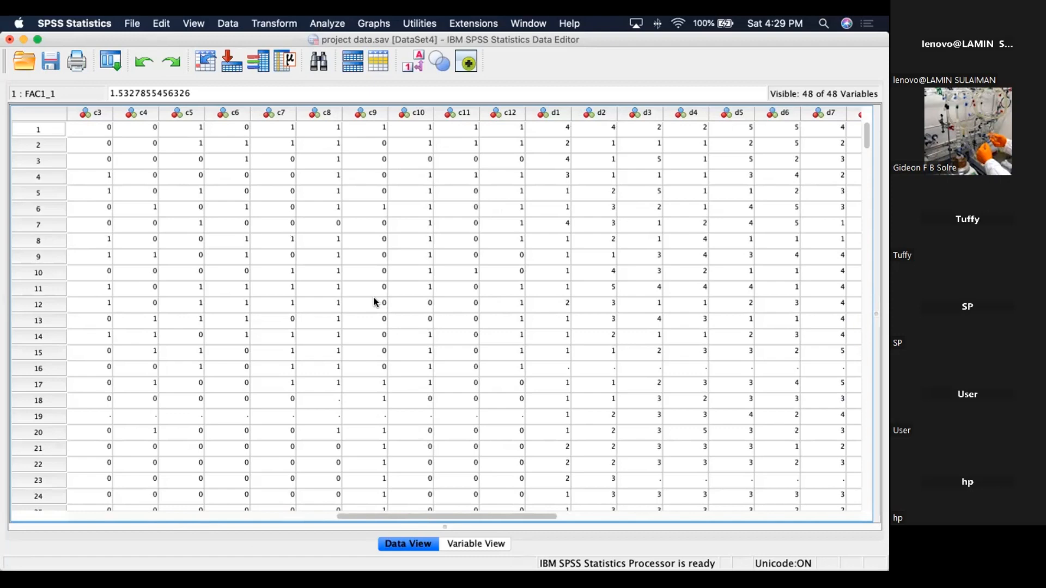
Look across the c-series, d-series and factor score columns in the project data.sav data view.
{"action": "left_click", "coordinate": [476, 261]}
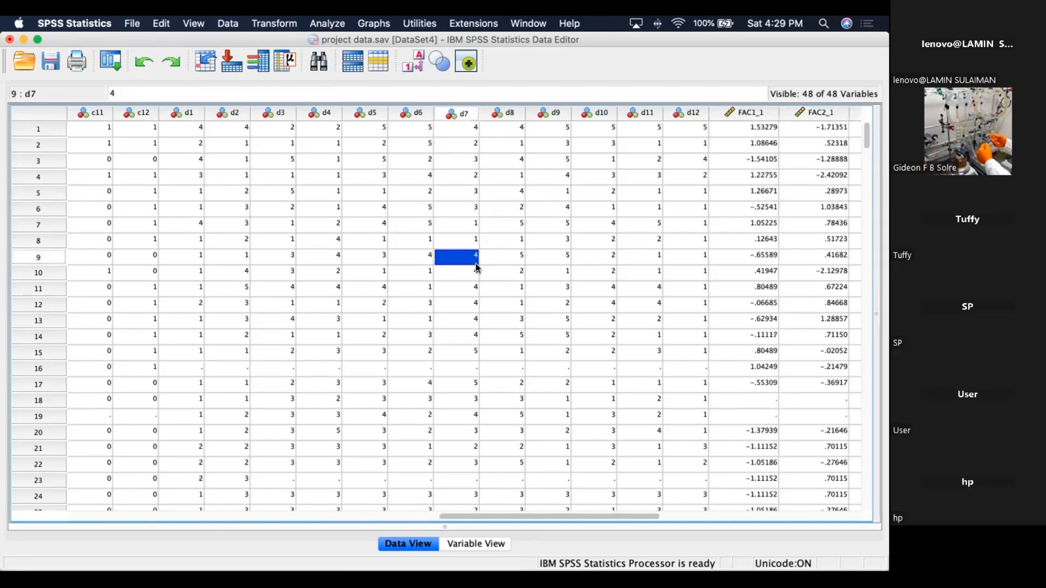
{"action": "scroll", "coordinate": [418, 248], "scroll_direction": "left", "scroll_amount": 7}
{"action": "scroll", "coordinate": [418, 249], "scroll_direction": "left", "scroll_amount": 1}
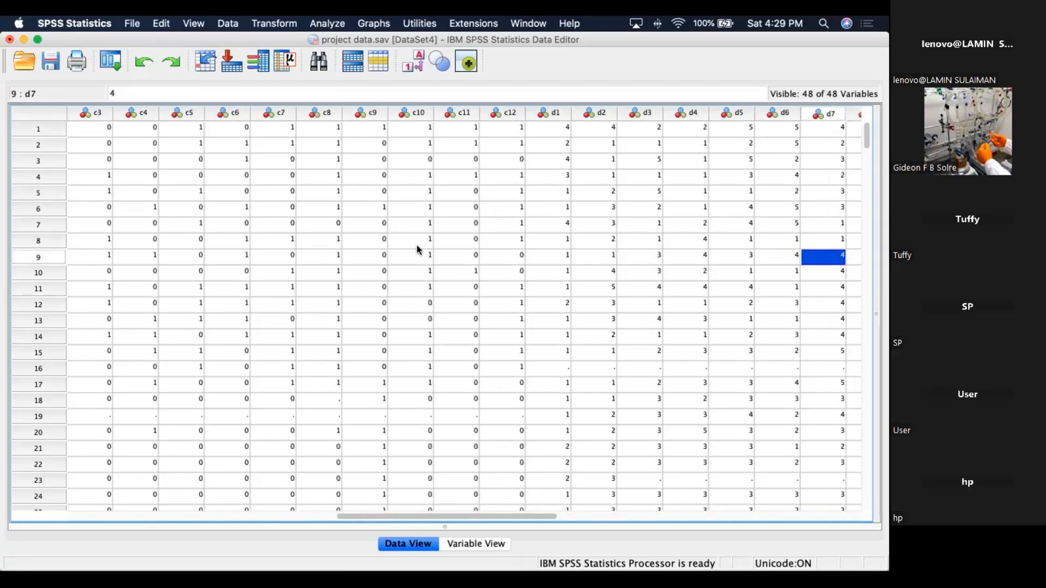
{"action": "scroll", "coordinate": [418, 250], "scroll_direction": "left", "scroll_amount": 5}
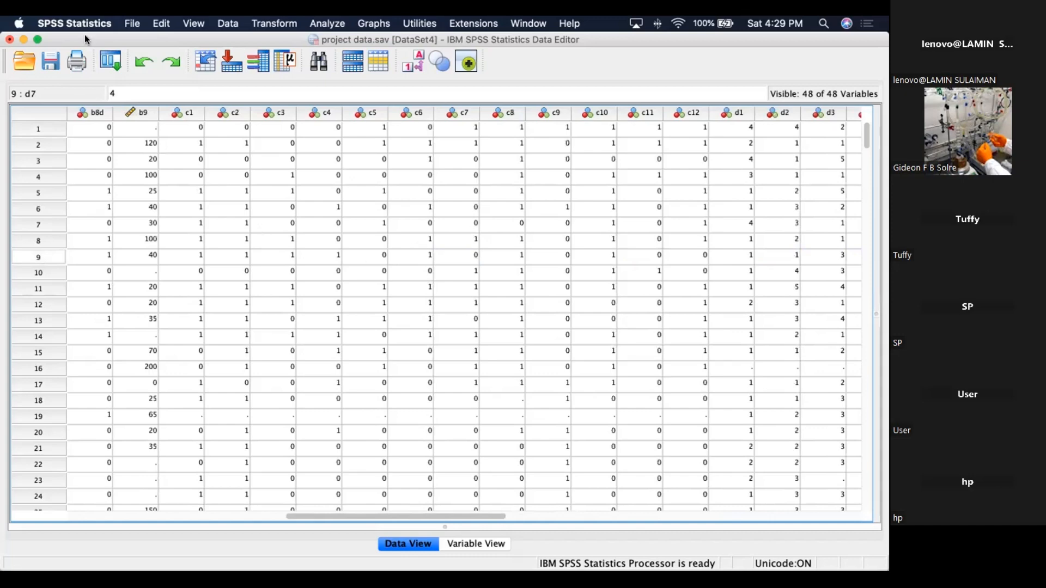
Minimize both open SPSS data windows and switch to the research report in Word, expanded to full screen.
{"action": "left_click", "coordinate": [22, 40]}
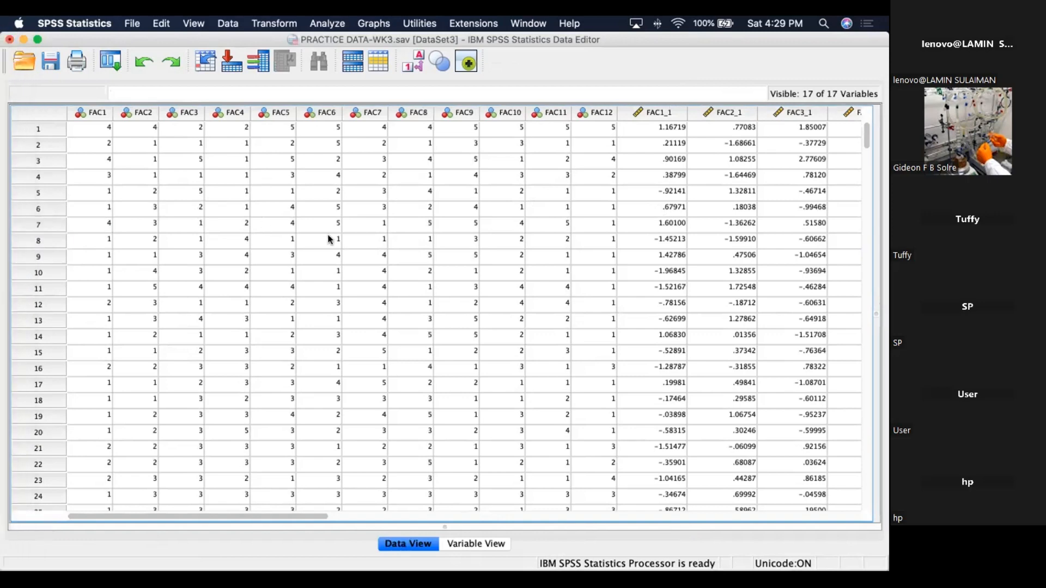
{"action": "left_click", "coordinate": [23, 40]}
{"action": "mouse_move", "coordinate": [2, 269]}
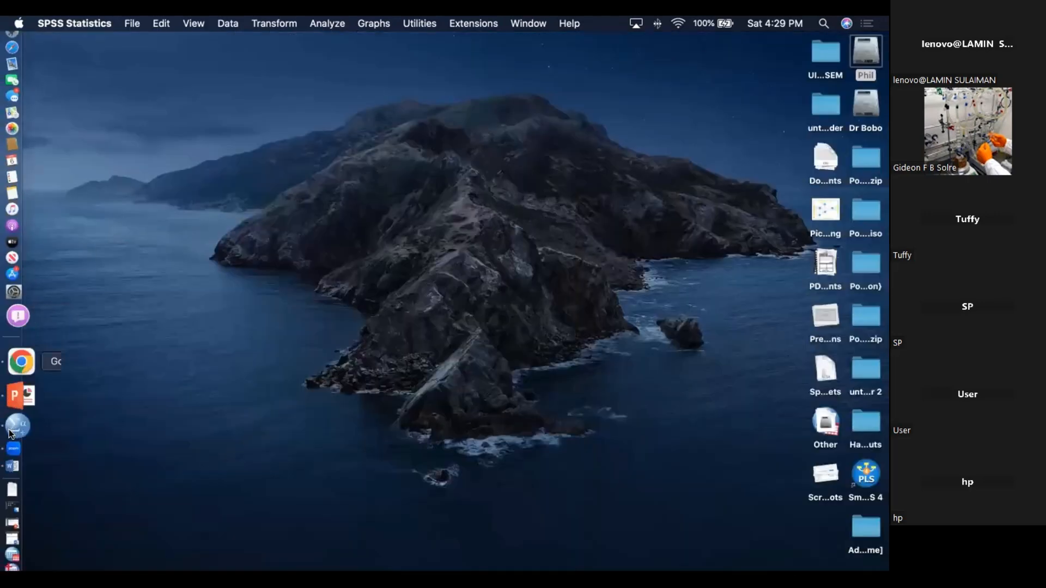
{"action": "left_click", "coordinate": [15, 431]}
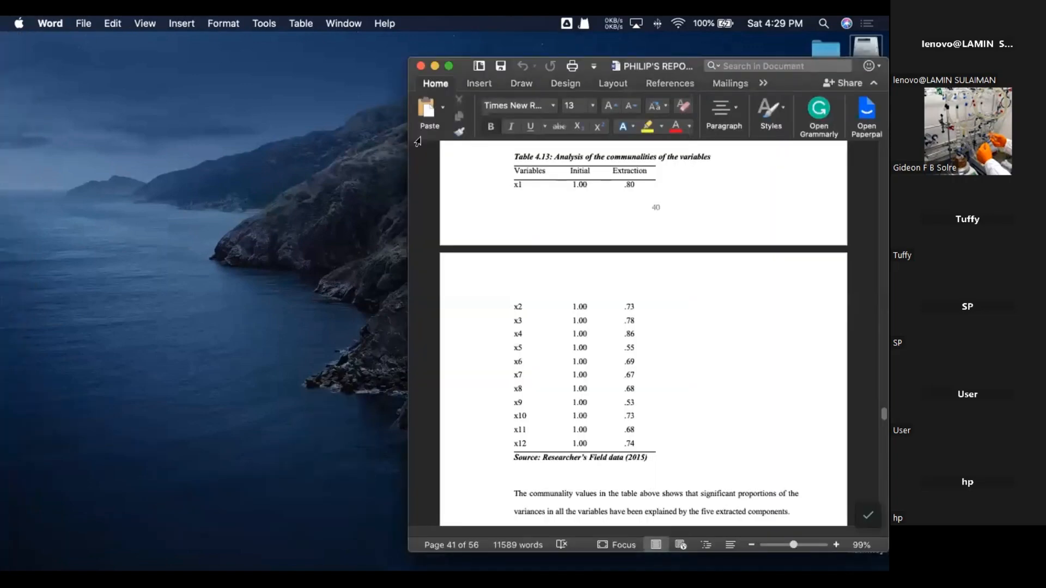
{"action": "left_click", "coordinate": [449, 65]}
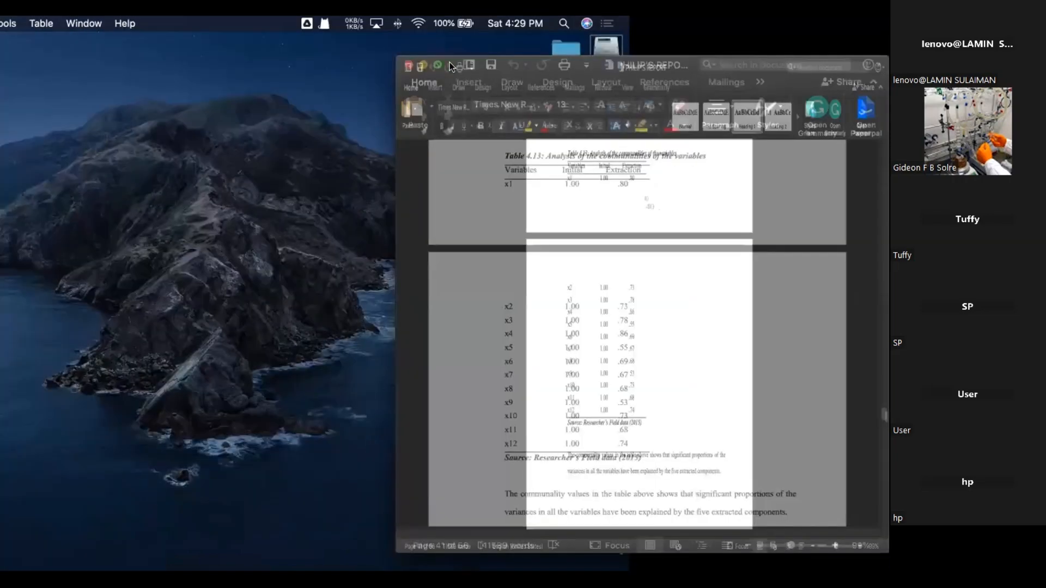
Find the factor extraction section of the report and examine Table 4.12, Total variance explained, at a larger zoom.
{"action": "scroll", "coordinate": [466, 291], "scroll_direction": "up", "scroll_amount": 10}
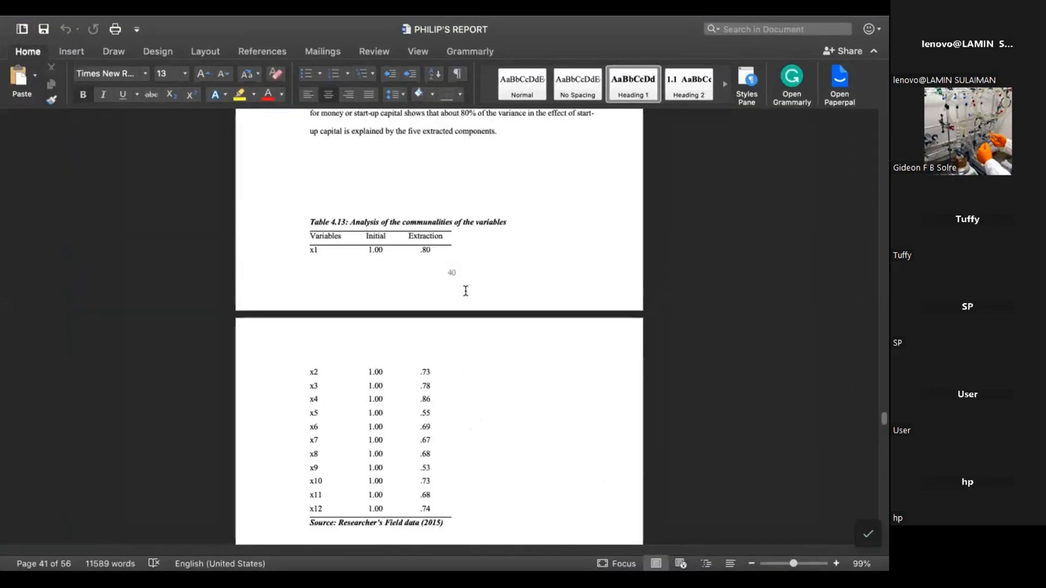
{"action": "scroll", "coordinate": [466, 290], "scroll_direction": "up", "scroll_amount": 10}
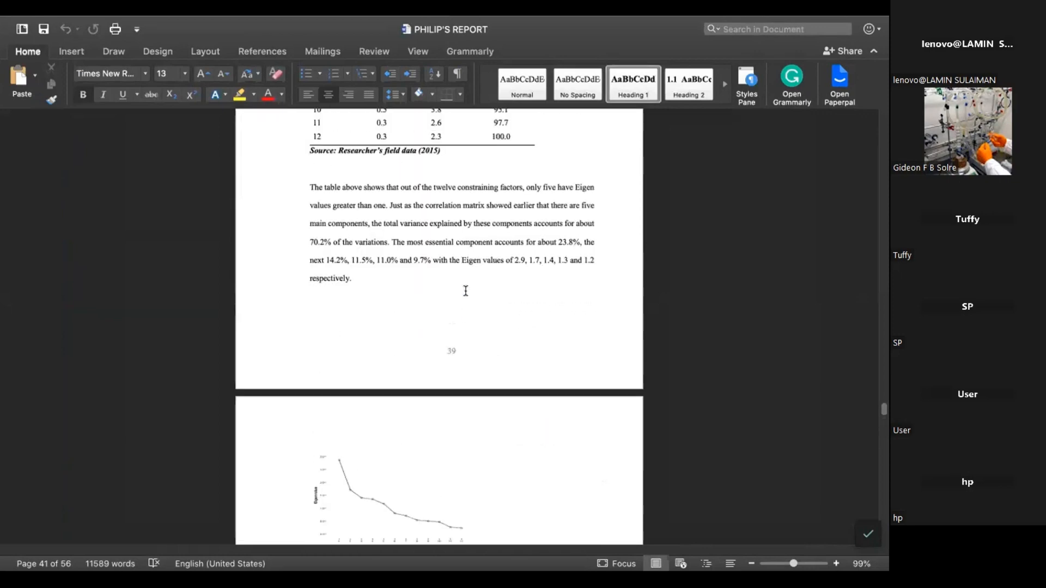
{"action": "scroll", "coordinate": [466, 291], "scroll_direction": "up", "scroll_amount": 5}
{"action": "scroll", "coordinate": [466, 291], "scroll_direction": "up", "scroll_amount": 5}
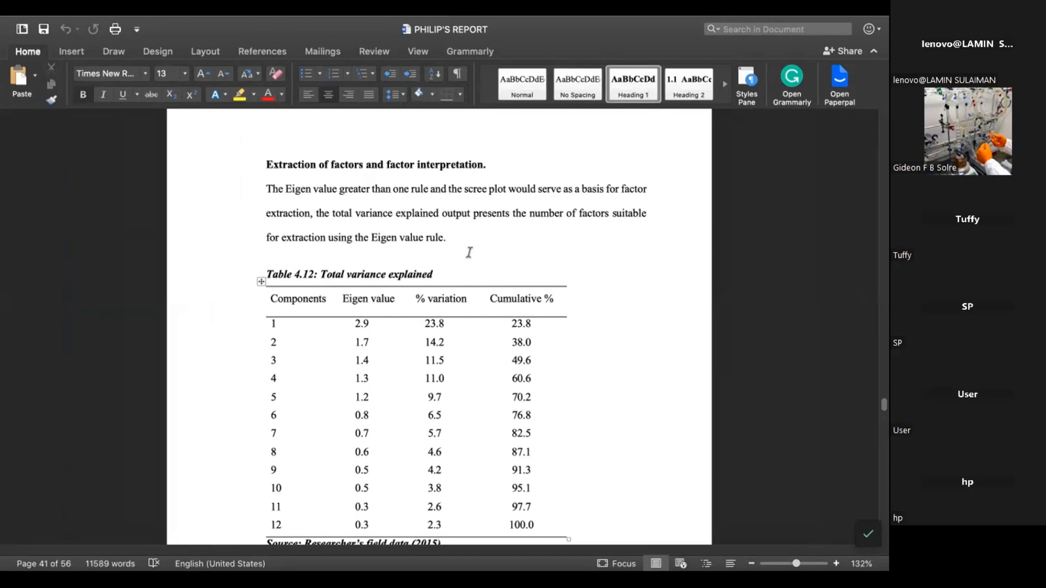
{"action": "scroll", "coordinate": [515, 235], "scroll_direction": "down", "scroll_amount": 1}
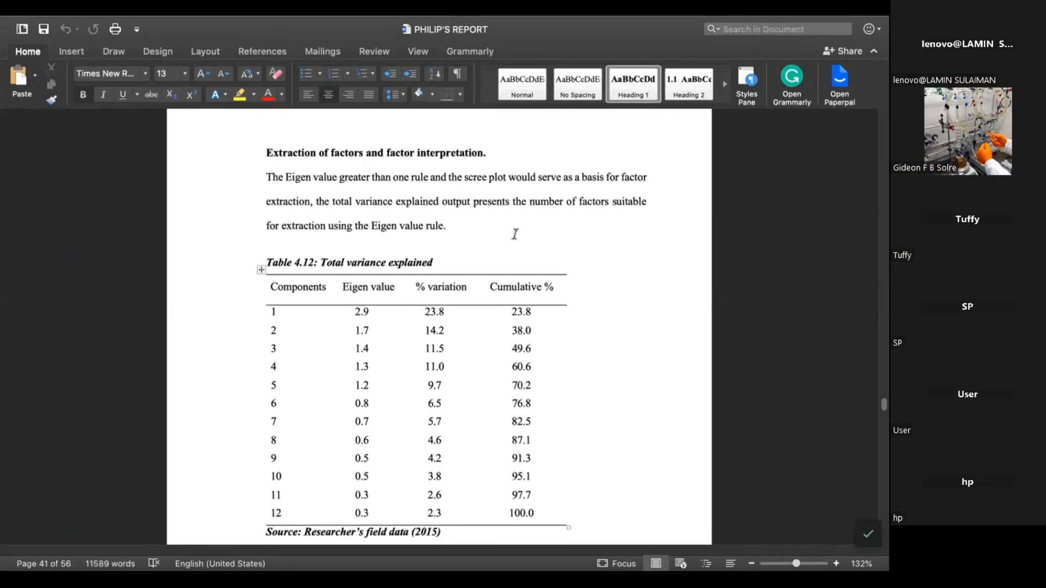
Review the scree plot, the communalities table and the text introducing Table 4.14, Rotated Factor Matrix.
{"action": "scroll", "coordinate": [515, 235], "scroll_direction": "down", "scroll_amount": 20}
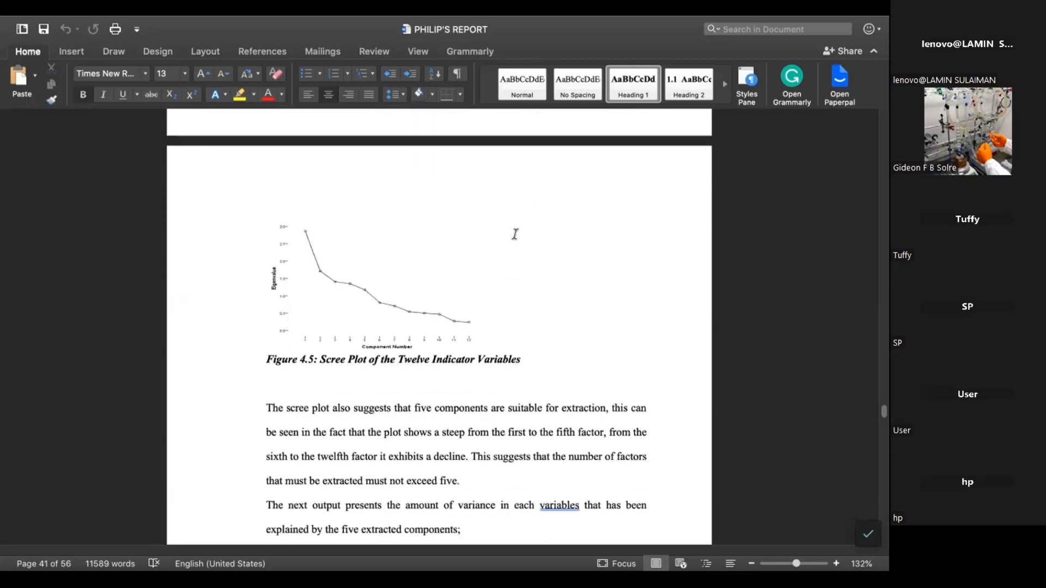
{"action": "scroll", "coordinate": [516, 235], "scroll_direction": "down", "scroll_amount": 20}
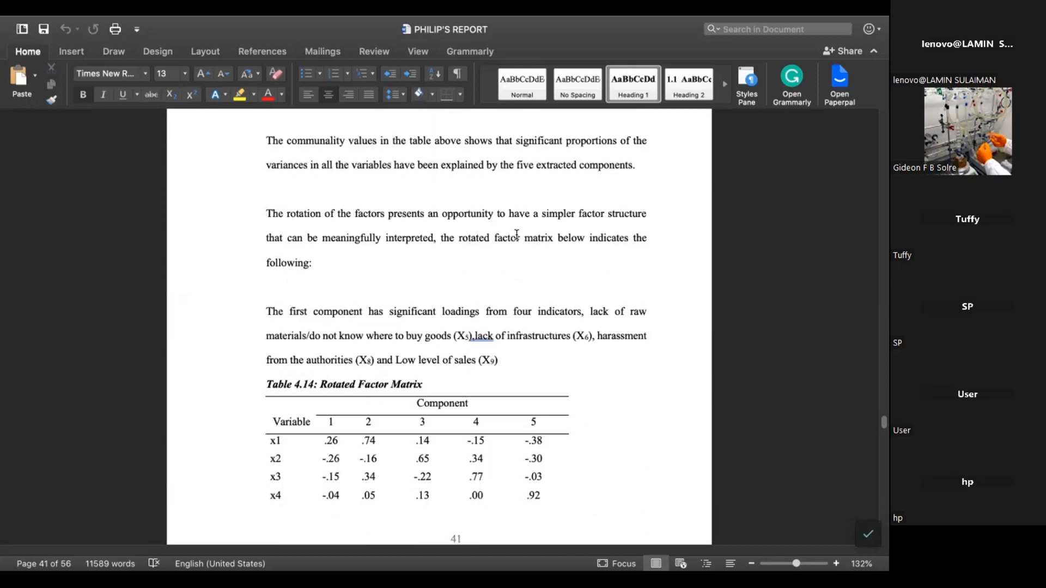
{"action": "scroll", "coordinate": [517, 234], "scroll_direction": "up", "scroll_amount": 2}
{"action": "scroll", "coordinate": [516, 234], "scroll_direction": "down", "scroll_amount": 4}
{"action": "scroll", "coordinate": [517, 234], "scroll_direction": "up", "scroll_amount": 4}
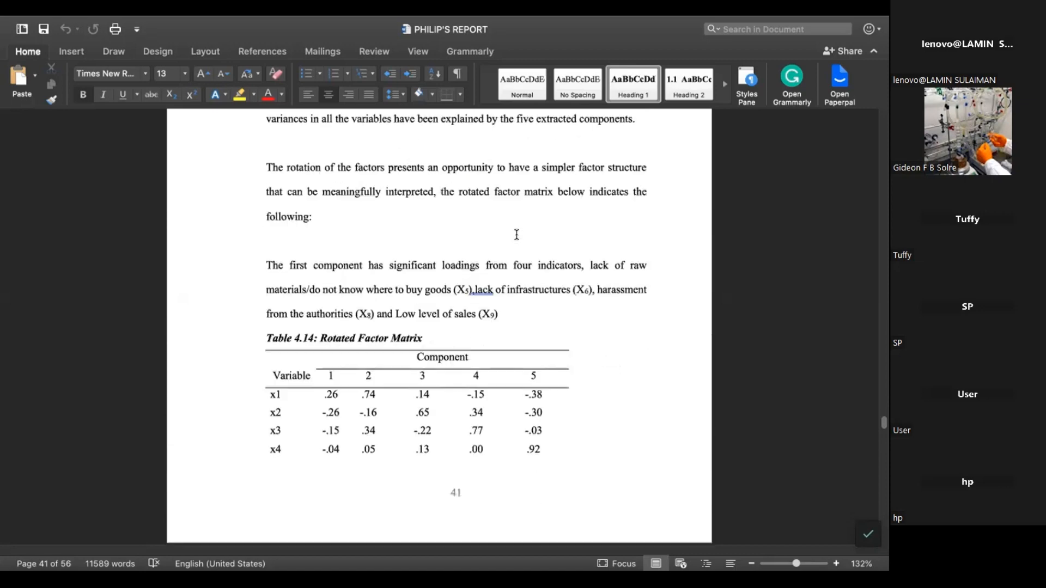
{"action": "scroll", "coordinate": [517, 235], "scroll_direction": "up", "scroll_amount": 10}
{"action": "scroll", "coordinate": [512, 233], "scroll_direction": "down", "scroll_amount": 4}
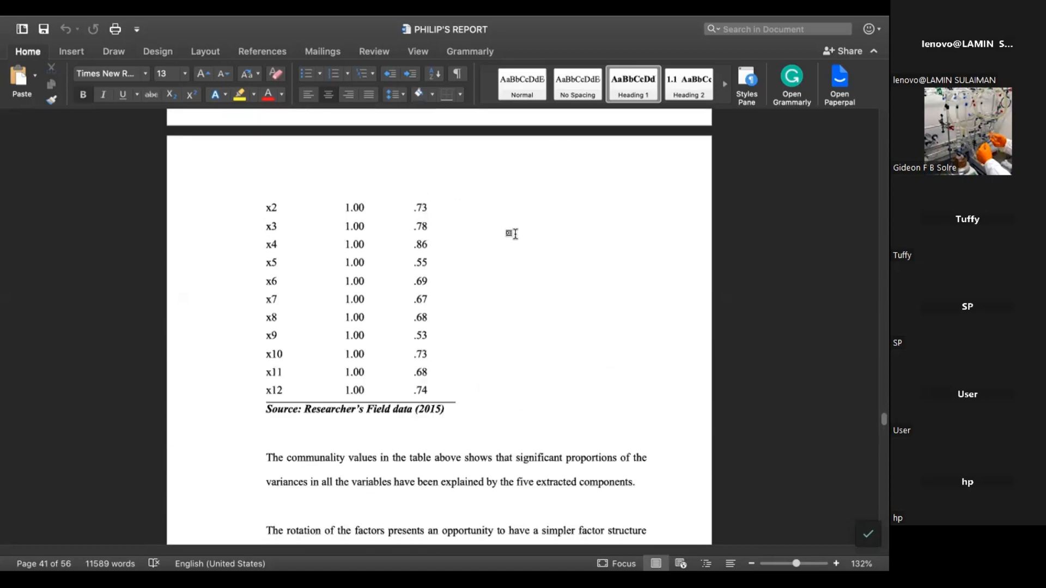
{"action": "scroll", "coordinate": [515, 235], "scroll_direction": "down", "scroll_amount": 10}
{"action": "scroll", "coordinate": [515, 234], "scroll_direction": "up", "scroll_amount": 5}
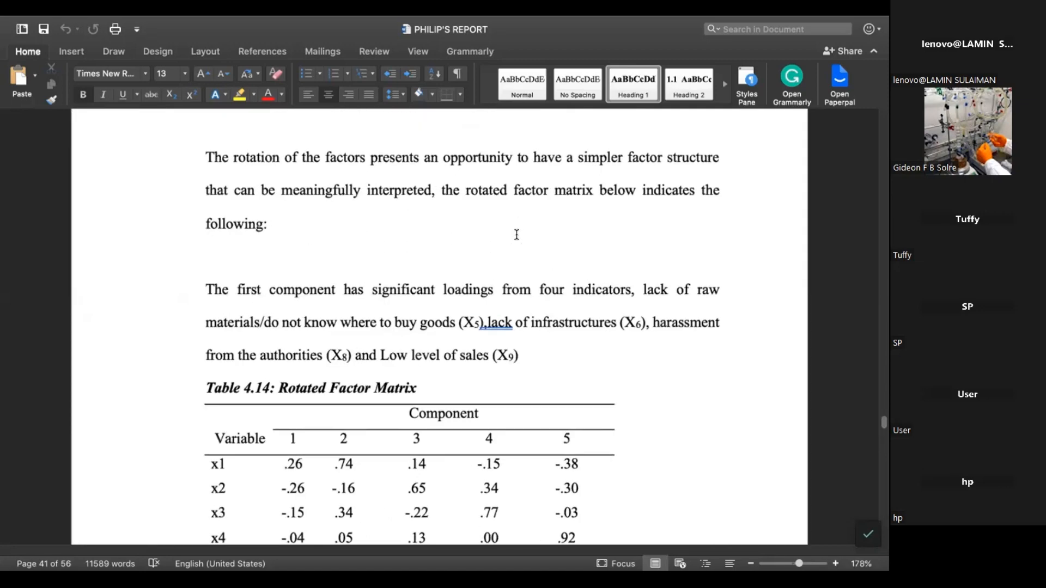
{"action": "scroll", "coordinate": [517, 235], "scroll_direction": "up", "scroll_amount": 3}
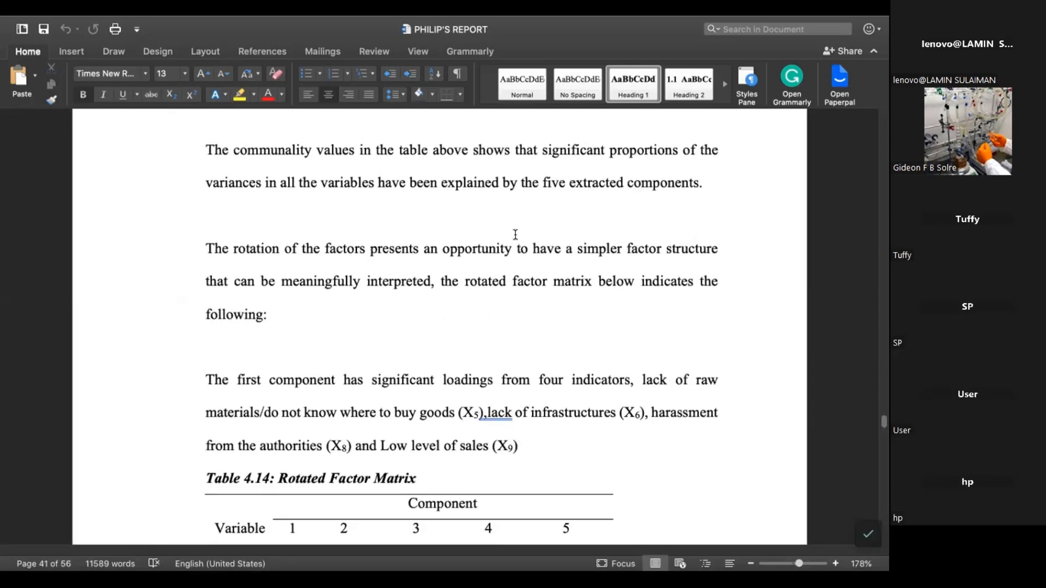
{"action": "scroll", "coordinate": [515, 234], "scroll_direction": "down", "scroll_amount": 1}
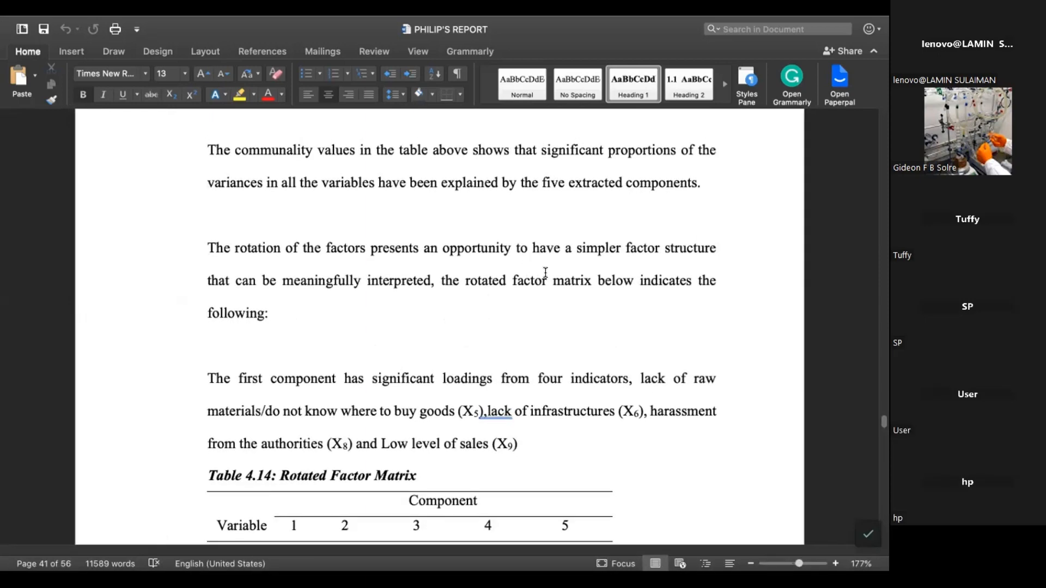
{"action": "scroll", "coordinate": [545, 272], "scroll_direction": "down", "scroll_amount": 5}
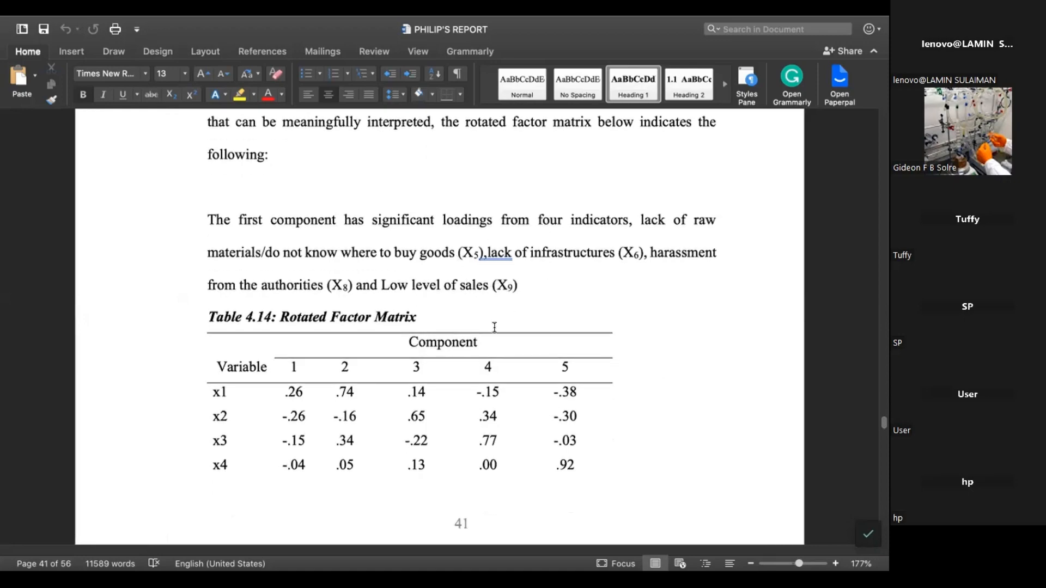
Read the interpretation paragraphs on pages 42 and 43 that name the extracted components from their significant loadings.
{"action": "scroll", "coordinate": [495, 327], "scroll_direction": "down", "scroll_amount": 20}
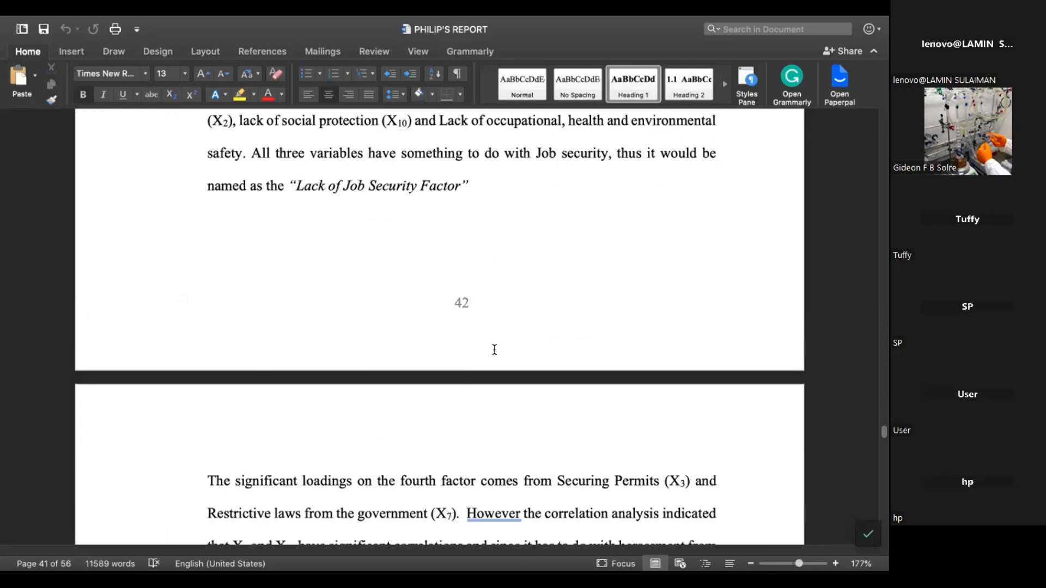
{"action": "scroll", "coordinate": [495, 350], "scroll_direction": "down", "scroll_amount": 20}
{"action": "scroll", "coordinate": [493, 350], "scroll_direction": "up", "scroll_amount": 7}
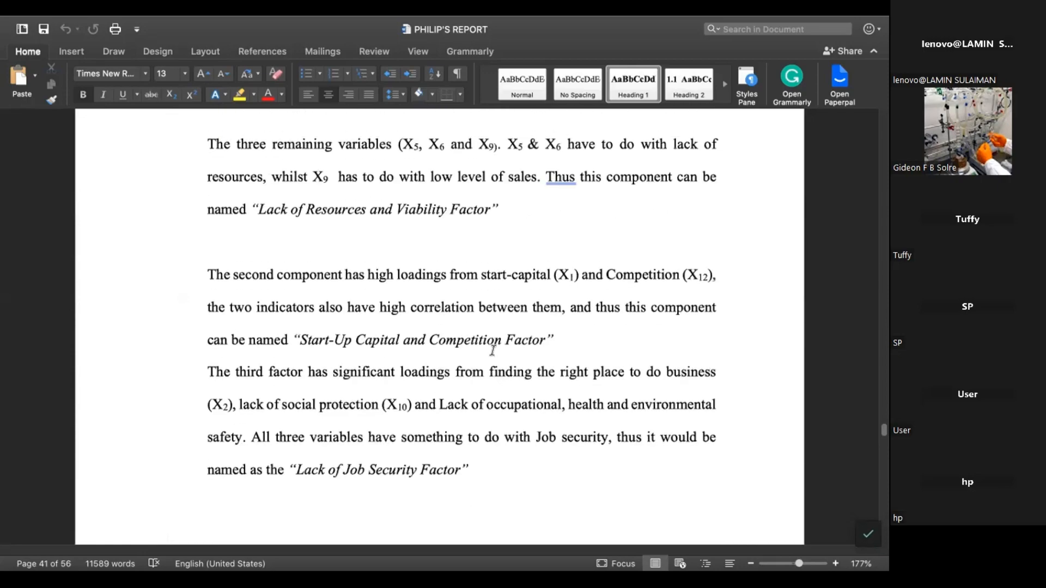
{"action": "scroll", "coordinate": [492, 350], "scroll_direction": "down", "scroll_amount": 20}
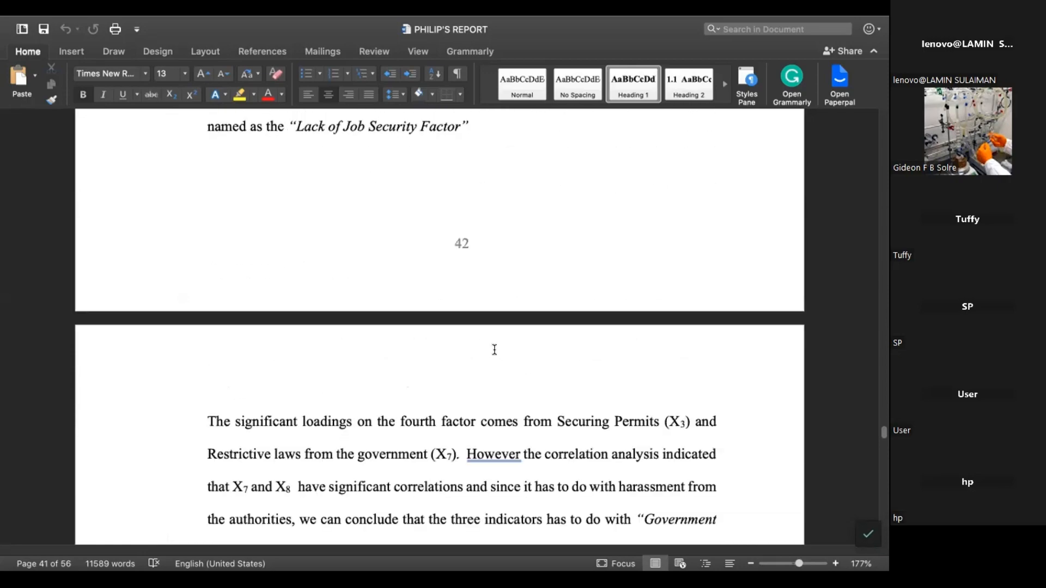
Find section D, Problems and Constraints Affecting Informal Sector Business, in the appendix research questionnaire.
{"action": "scroll", "coordinate": [494, 351], "scroll_direction": "down", "scroll_amount": 20}
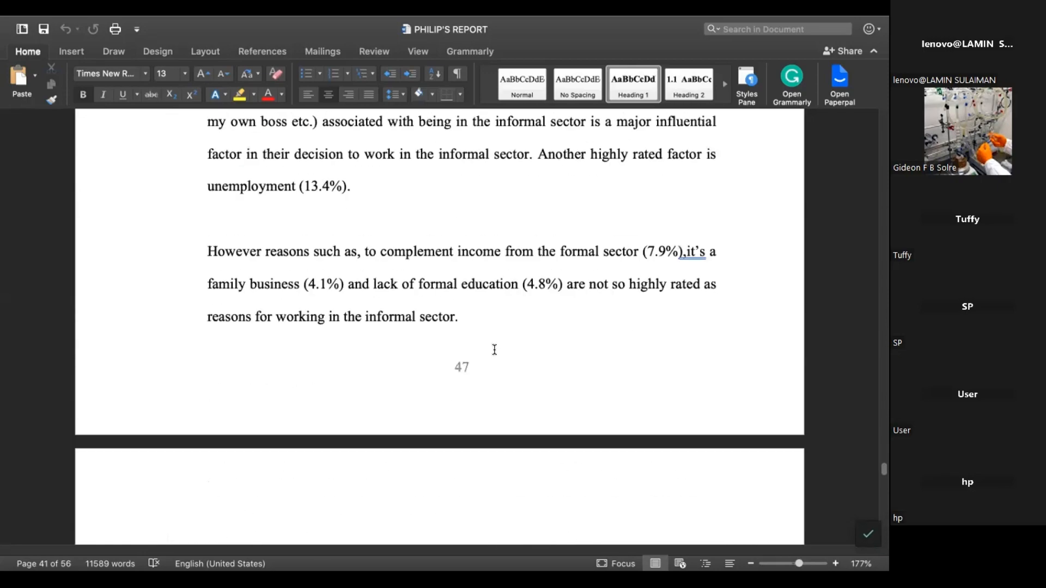
{"action": "scroll", "coordinate": [493, 351], "scroll_direction": "up", "scroll_amount": 8}
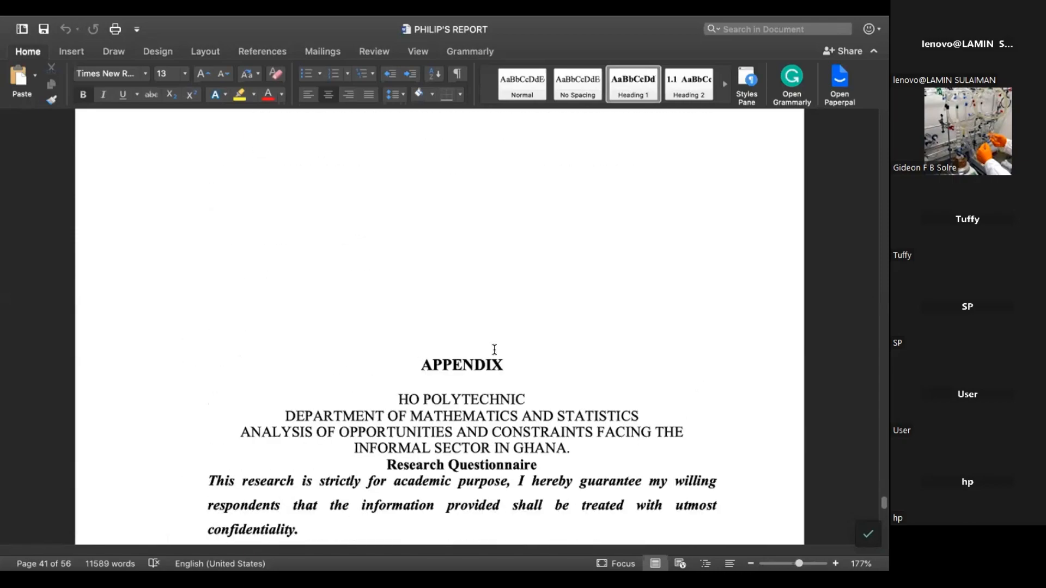
{"action": "scroll", "coordinate": [493, 352], "scroll_direction": "down", "scroll_amount": 20}
{"action": "scroll", "coordinate": [494, 351], "scroll_direction": "down", "scroll_amount": 15}
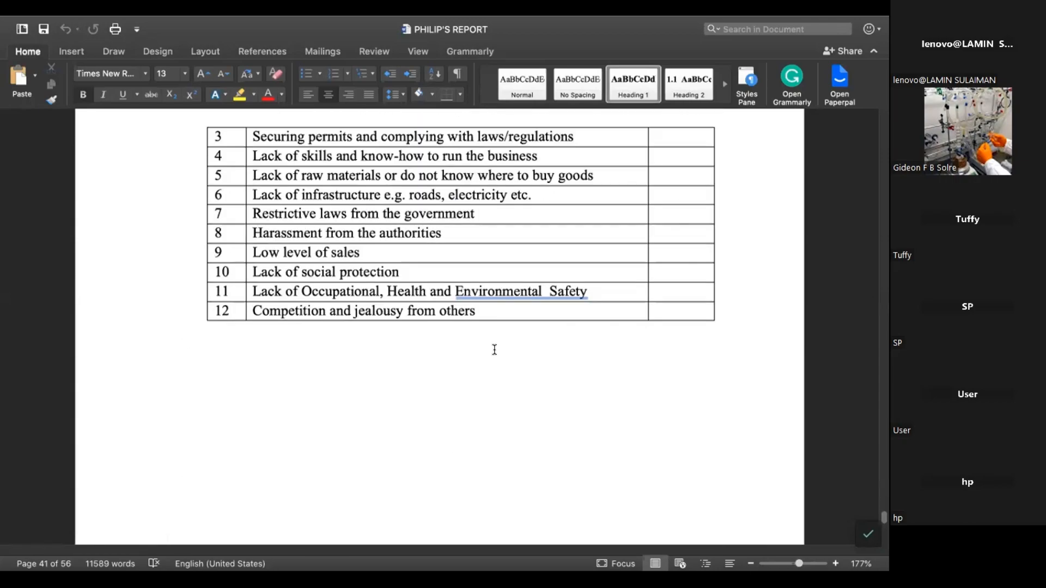
{"action": "scroll", "coordinate": [494, 349], "scroll_direction": "up", "scroll_amount": 8}
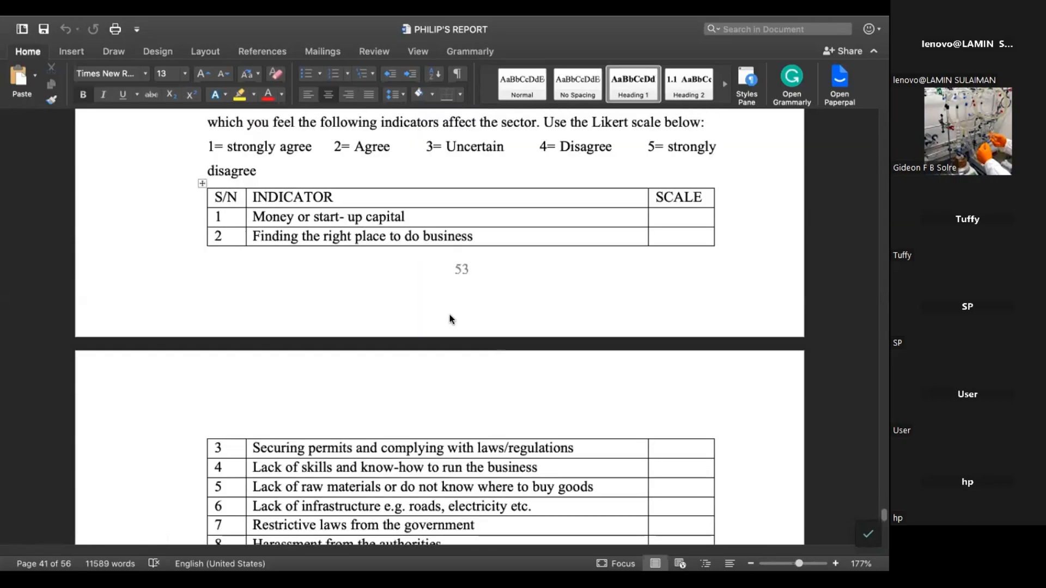
{"action": "scroll", "coordinate": [384, 262], "scroll_direction": "up", "scroll_amount": 3}
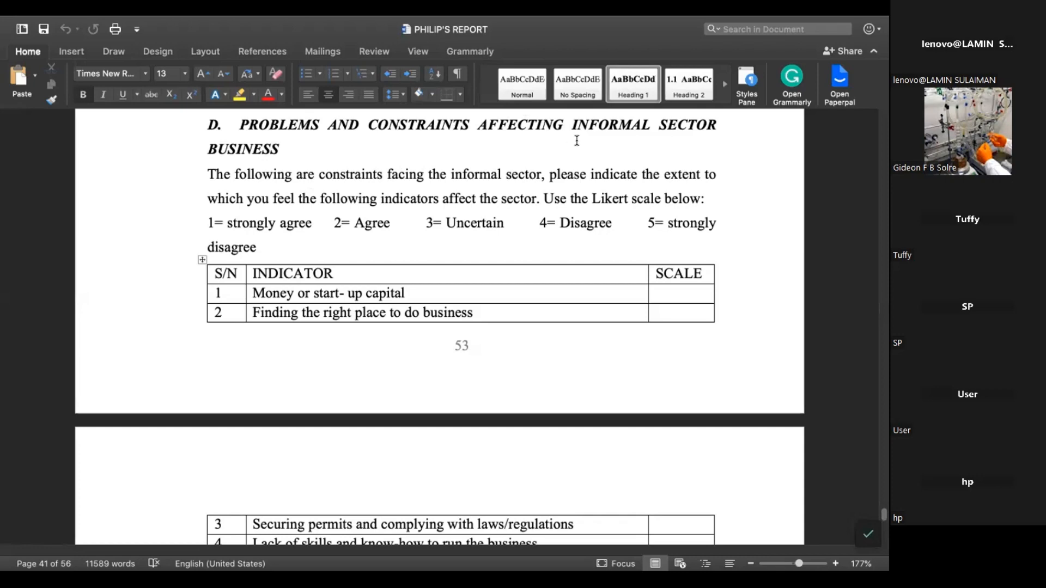
Highlight the whole section D indicator table to point it out, then place the cursor in the start-up capital row.
{"action": "left_click", "coordinate": [200, 261]}
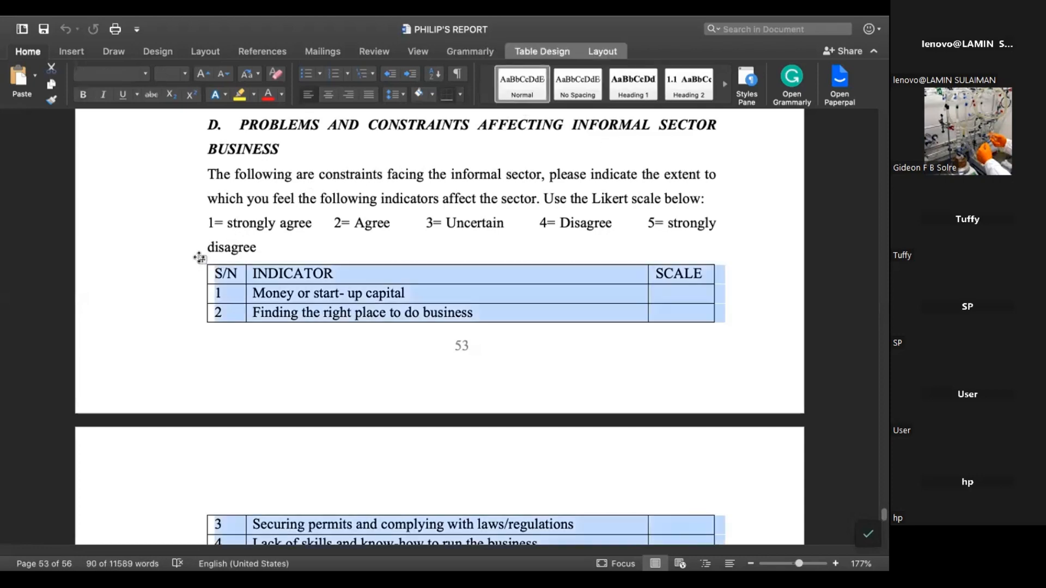
{"action": "left_click", "coordinate": [270, 272]}
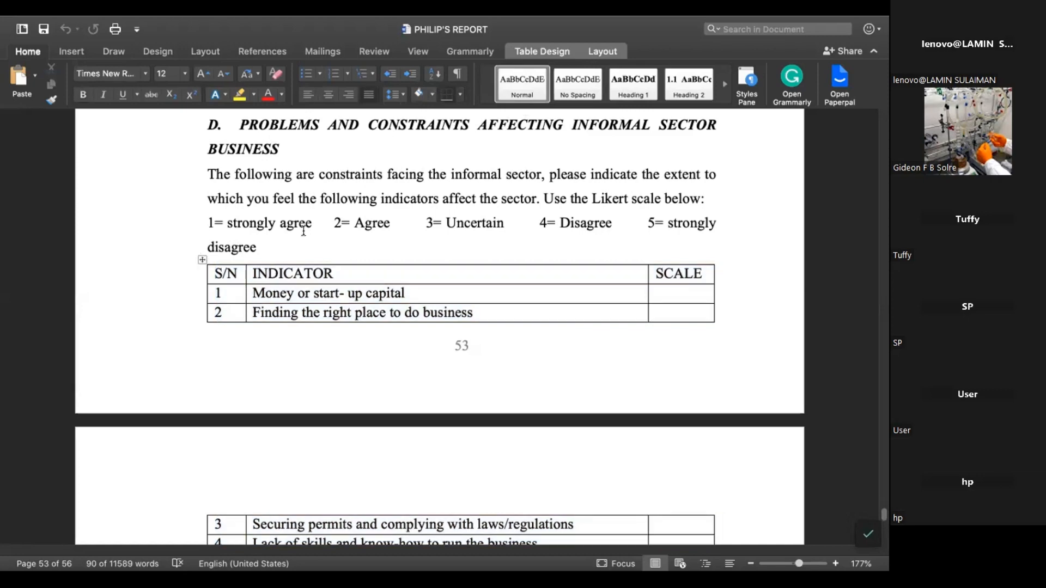
{"action": "left_click", "coordinate": [202, 259]}
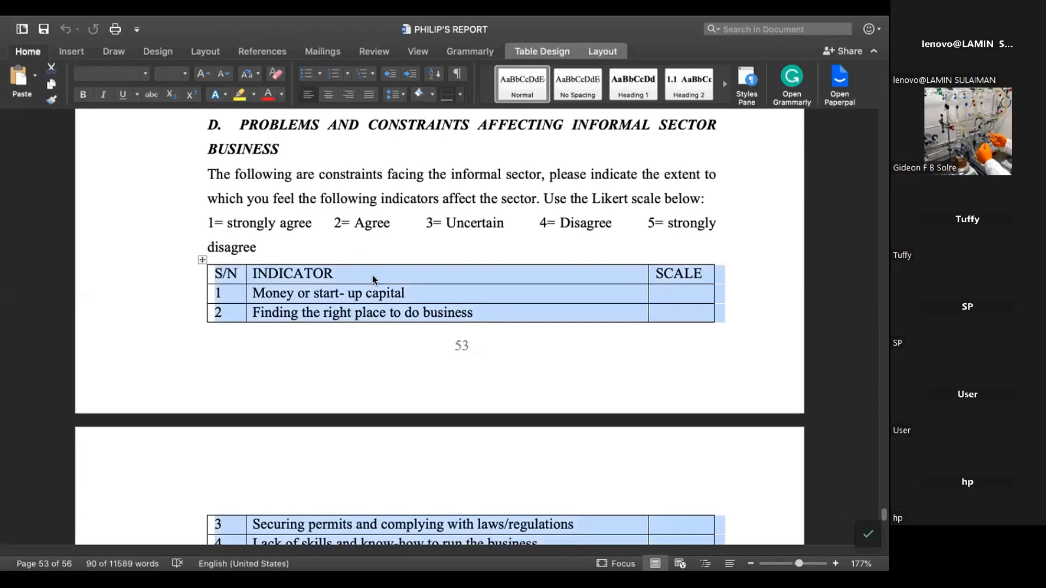
{"action": "left_click", "coordinate": [372, 289]}
Examine the twelve section D constraint indicators together with the Likert scale instructions above them.
{"action": "scroll", "coordinate": [375, 292], "scroll_direction": "down", "scroll_amount": 3}
{"action": "scroll", "coordinate": [375, 291], "scroll_direction": "down", "scroll_amount": 6}
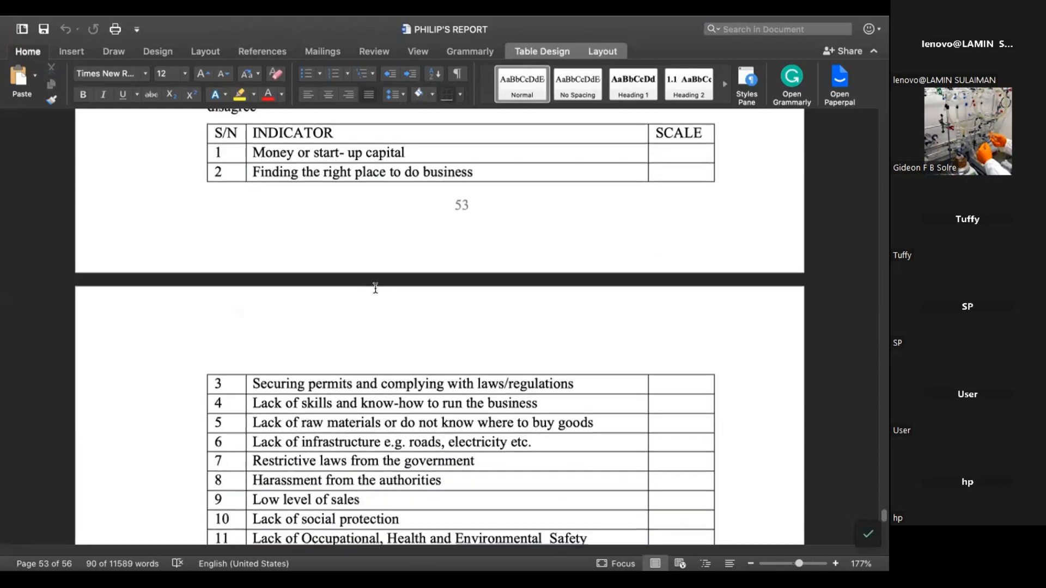
{"action": "scroll", "coordinate": [375, 289], "scroll_direction": "up", "scroll_amount": 7}
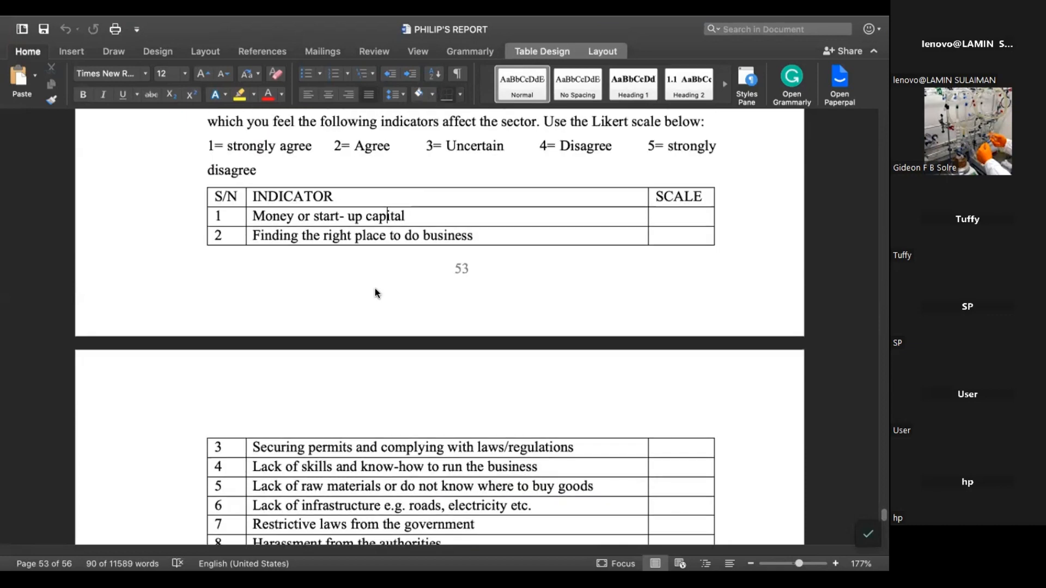
{"action": "scroll", "coordinate": [375, 289], "scroll_direction": "down", "scroll_amount": 3}
{"action": "scroll", "coordinate": [376, 293], "scroll_direction": "down", "scroll_amount": 1}
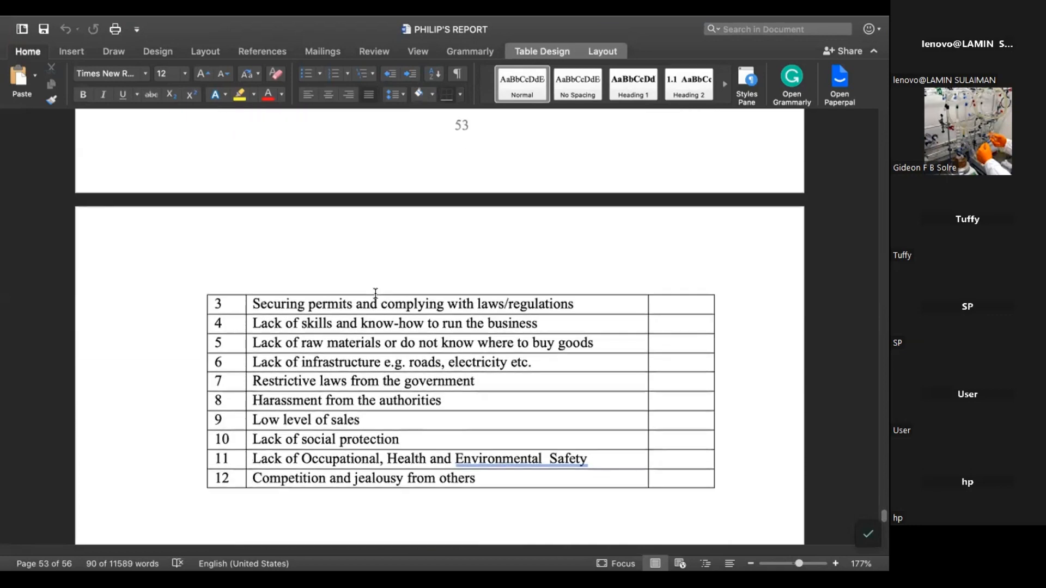
{"action": "scroll", "coordinate": [375, 293], "scroll_direction": "up", "scroll_amount": 7}
{"action": "scroll", "coordinate": [365, 316], "scroll_direction": "down", "scroll_amount": 1}
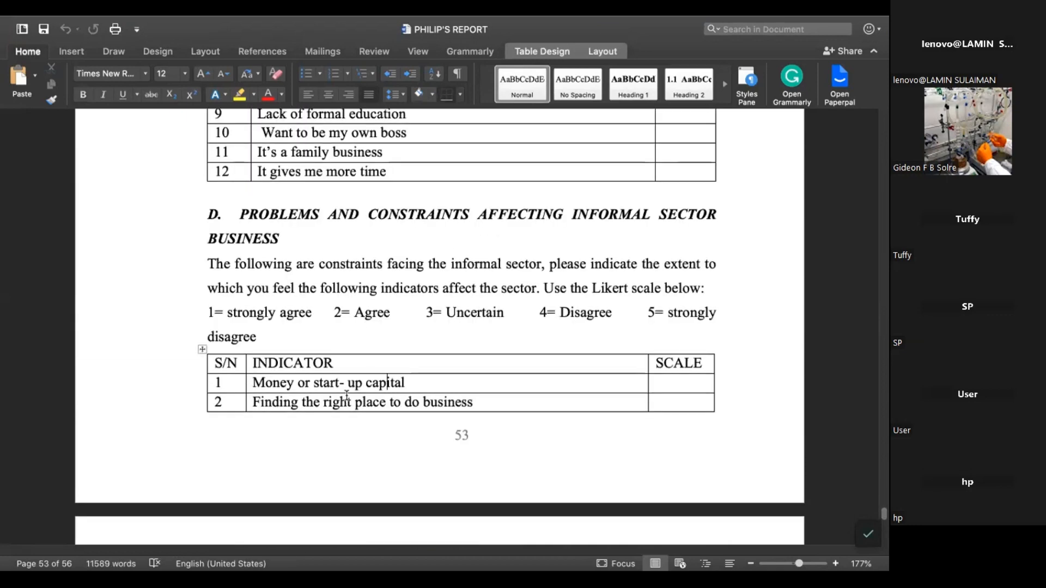
{"action": "scroll", "coordinate": [486, 378], "scroll_direction": "up", "scroll_amount": 18}
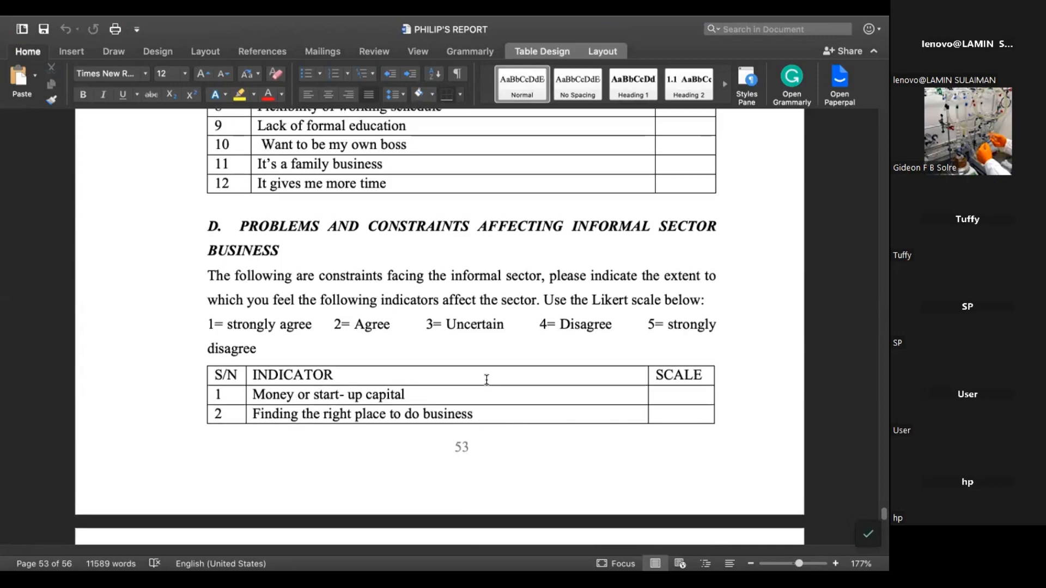
Return from the appendix questionnaire to Table 4.14, the Rotated Factor Matrix, on pages 41 and 42.
{"action": "scroll", "coordinate": [486, 379], "scroll_direction": "up", "scroll_amount": 20}
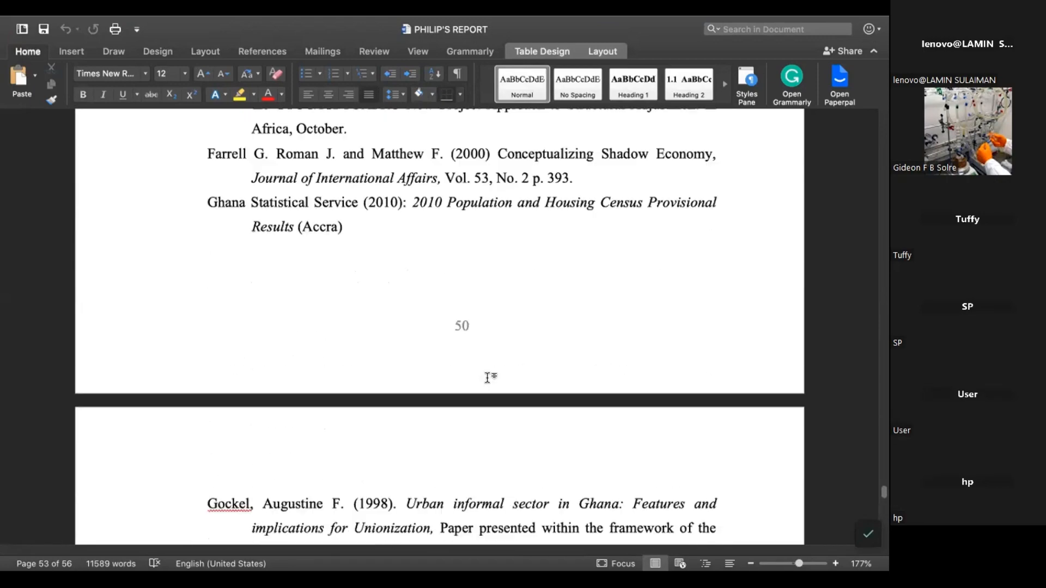
{"action": "scroll", "coordinate": [487, 380], "scroll_direction": "up", "scroll_amount": 20}
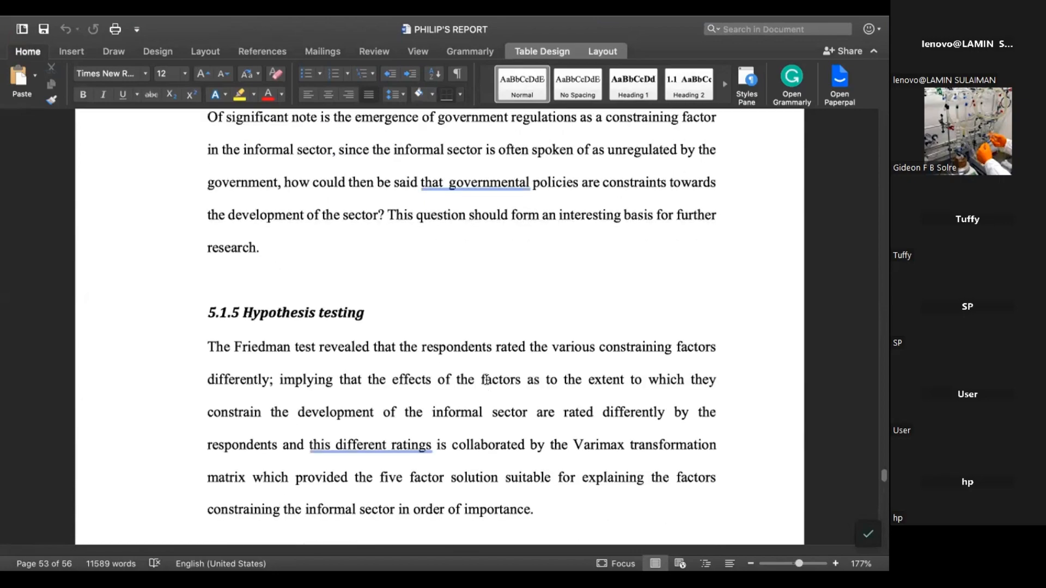
{"action": "scroll", "coordinate": [486, 380], "scroll_direction": "up", "scroll_amount": 20}
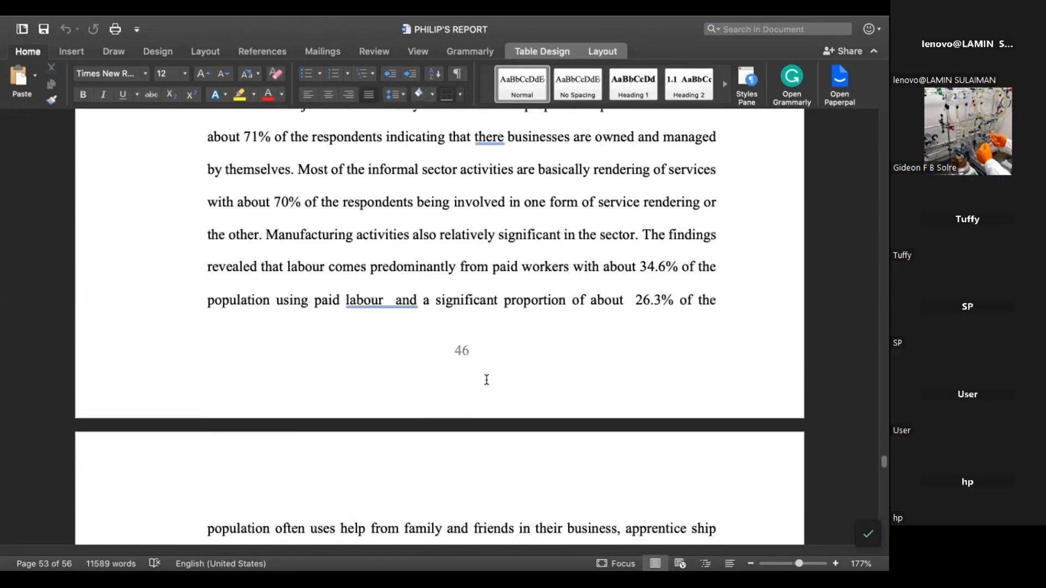
{"action": "scroll", "coordinate": [487, 380], "scroll_direction": "up", "scroll_amount": 20}
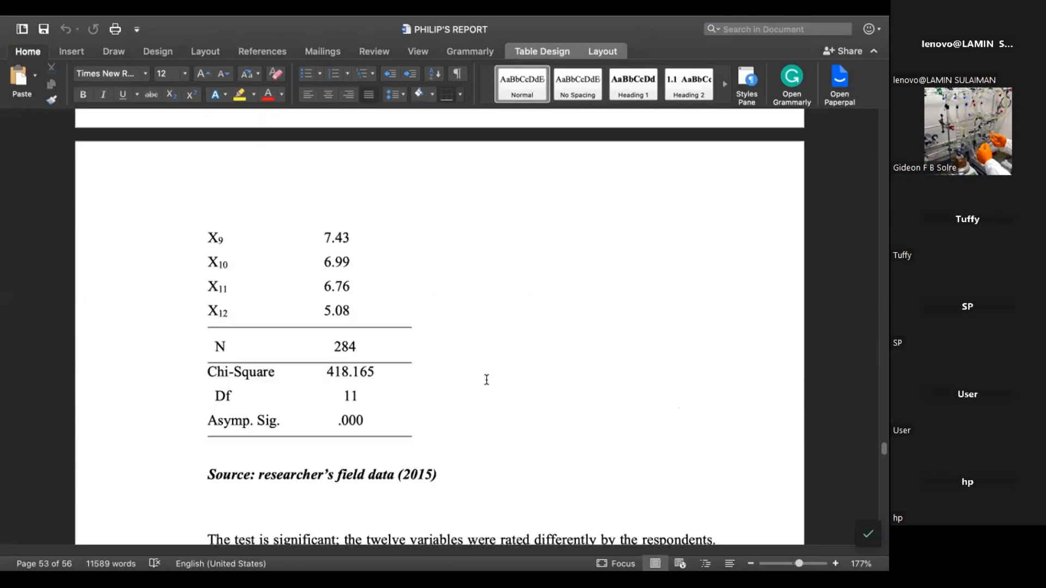
{"action": "scroll", "coordinate": [487, 379], "scroll_direction": "up", "scroll_amount": 20}
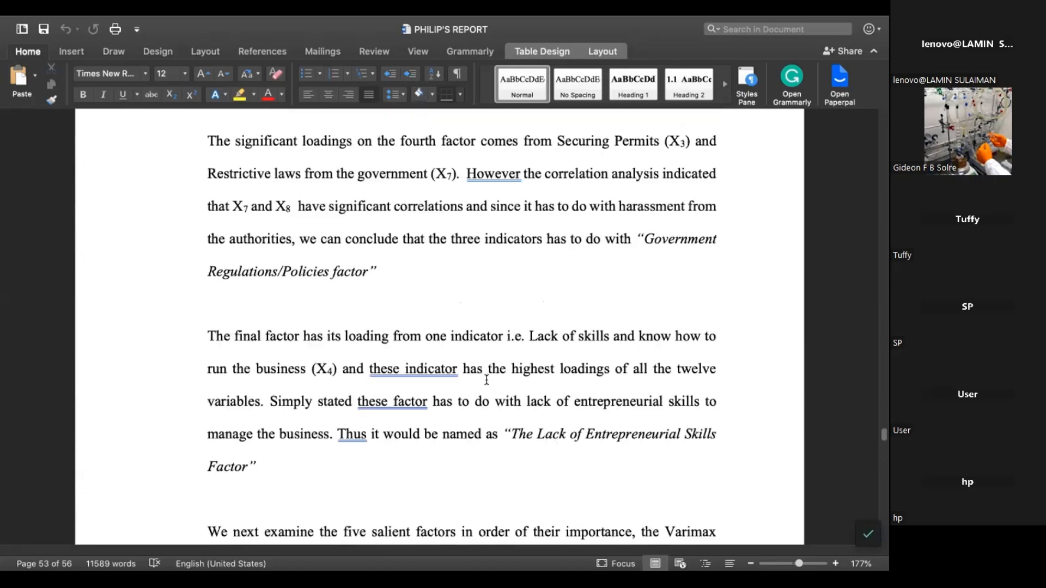
{"action": "scroll", "coordinate": [486, 380], "scroll_direction": "up", "scroll_amount": 20}
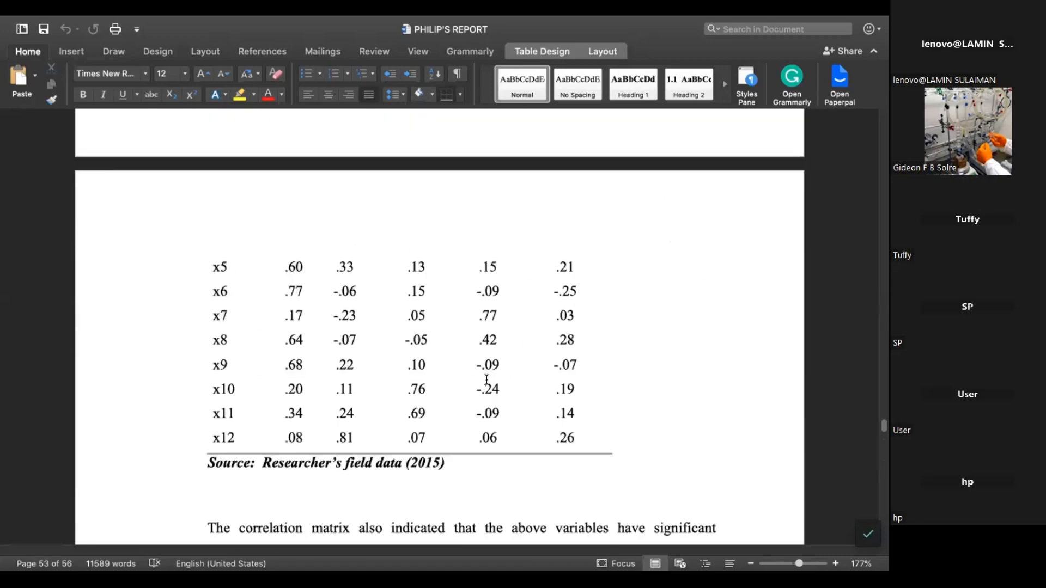
{"action": "scroll", "coordinate": [486, 383], "scroll_direction": "up", "scroll_amount": 5}
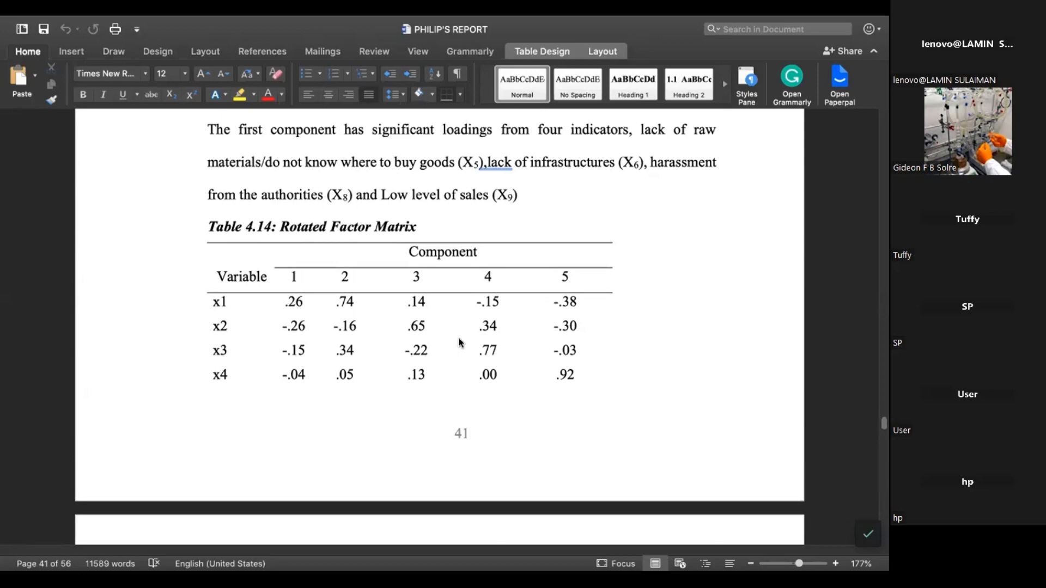
Review the communality table and the factor rotation text above Table 4.14, ending at the paragraph on the first component.
{"action": "scroll", "coordinate": [514, 217], "scroll_direction": "up", "scroll_amount": 7}
{"action": "scroll", "coordinate": [514, 216], "scroll_direction": "up", "scroll_amount": 15}
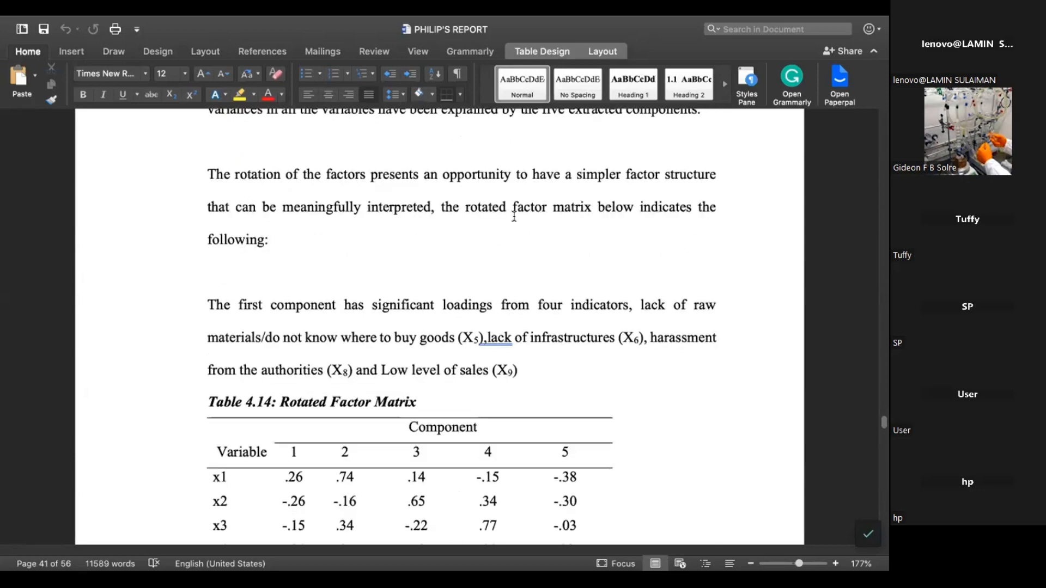
{"action": "scroll", "coordinate": [509, 217], "scroll_direction": "up", "scroll_amount": 1}
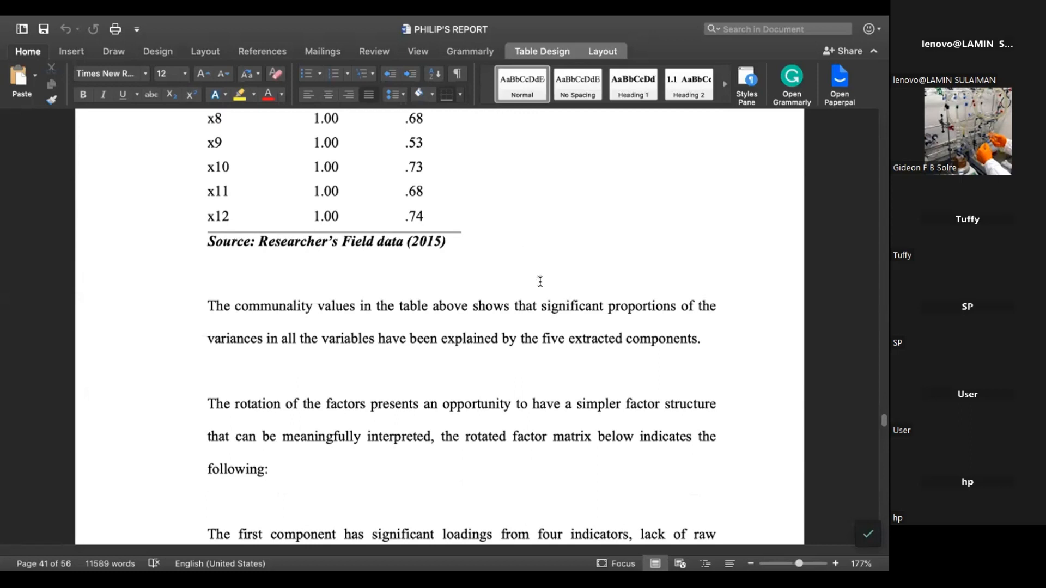
{"action": "scroll", "coordinate": [538, 294], "scroll_direction": "up", "scroll_amount": 20}
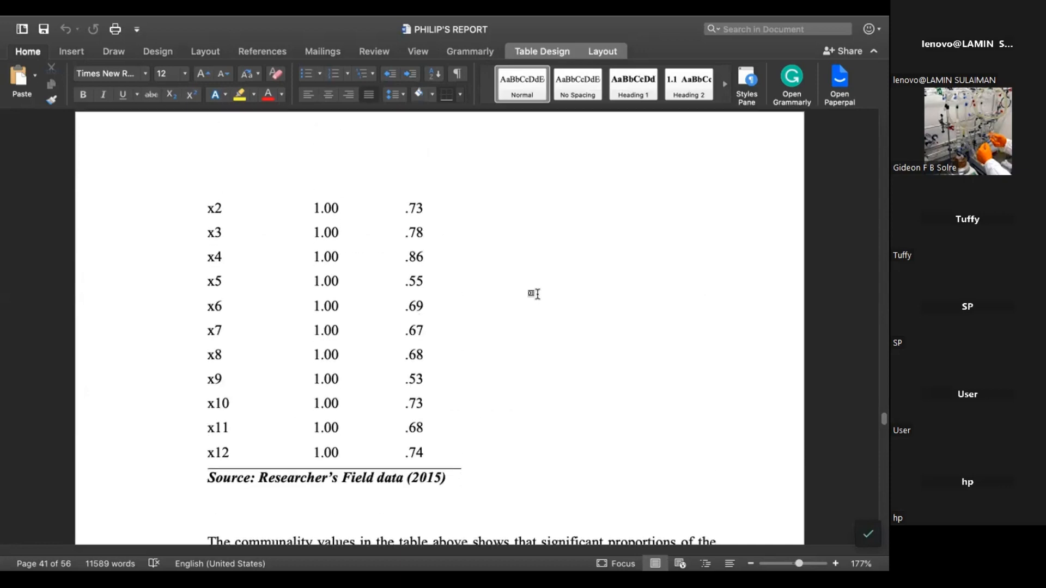
{"action": "scroll", "coordinate": [537, 294], "scroll_direction": "down", "scroll_amount": 20}
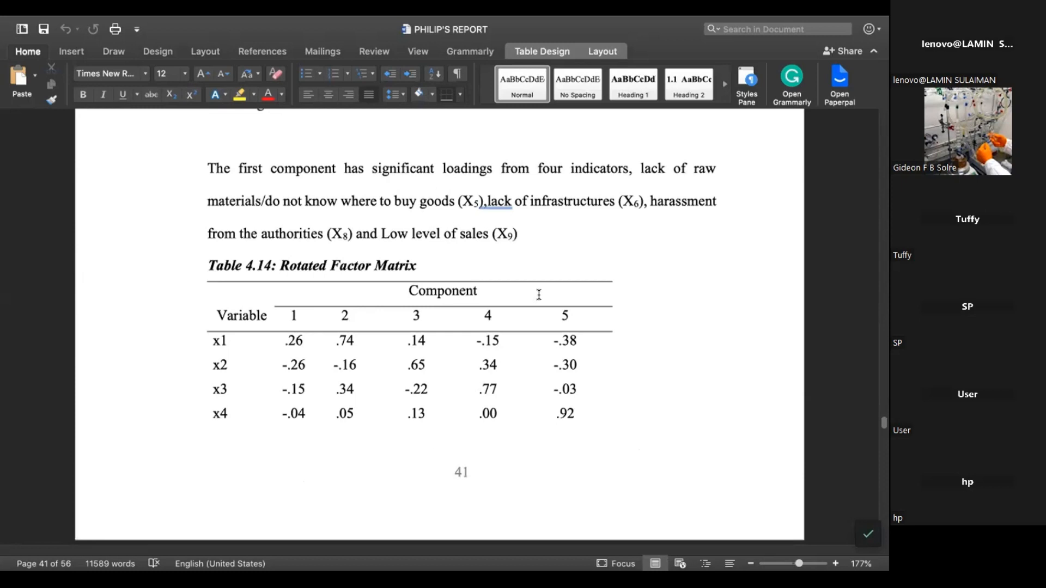
{"action": "scroll", "coordinate": [539, 295], "scroll_direction": "down", "scroll_amount": 2}
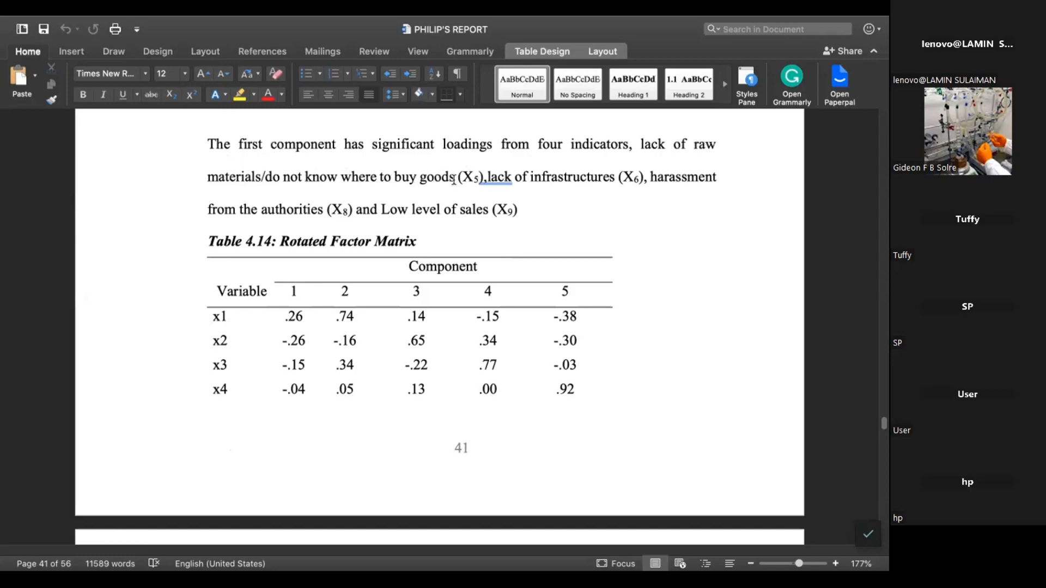
Colour the x5, x6, x8 and x9 labels and their component 1 loadings red in the Rotated Factor Matrix.
{"action": "scroll", "coordinate": [364, 429], "scroll_direction": "down", "scroll_amount": 5}
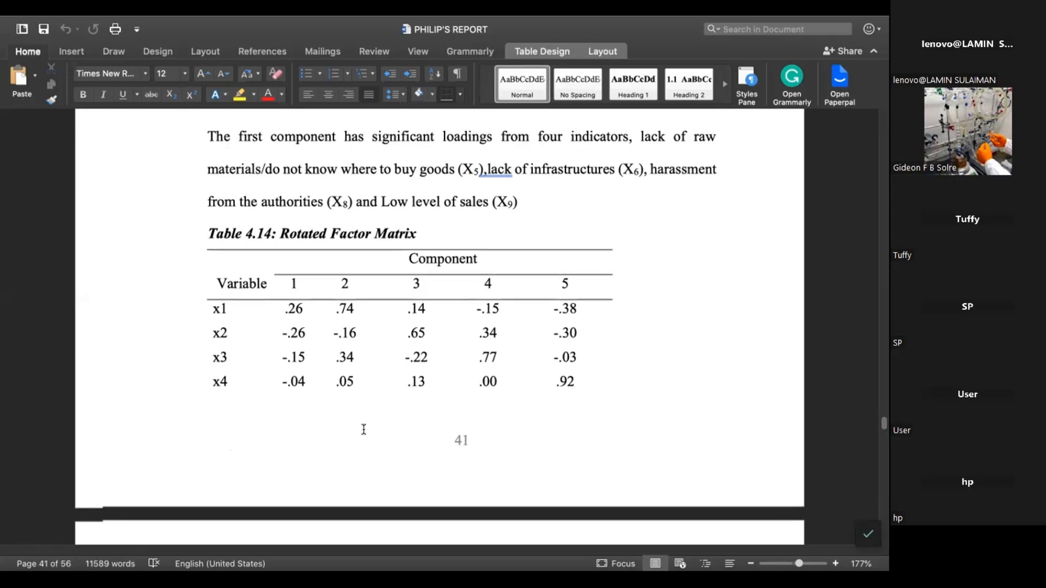
{"action": "scroll", "coordinate": [364, 430], "scroll_direction": "down", "scroll_amount": 1}
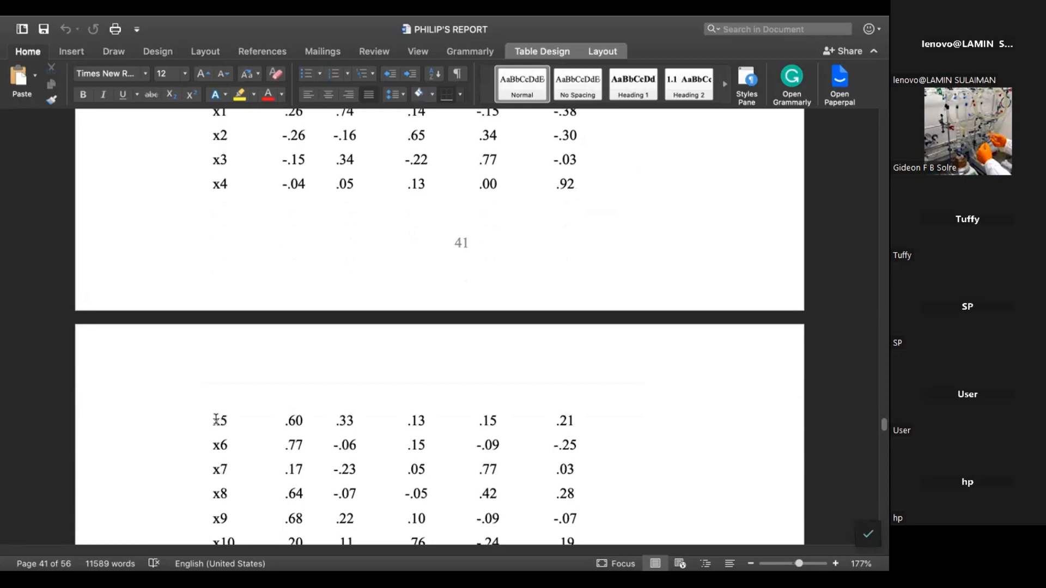
{"action": "left_click_drag", "start_coordinate": [215, 420], "coordinate": [292, 422]}
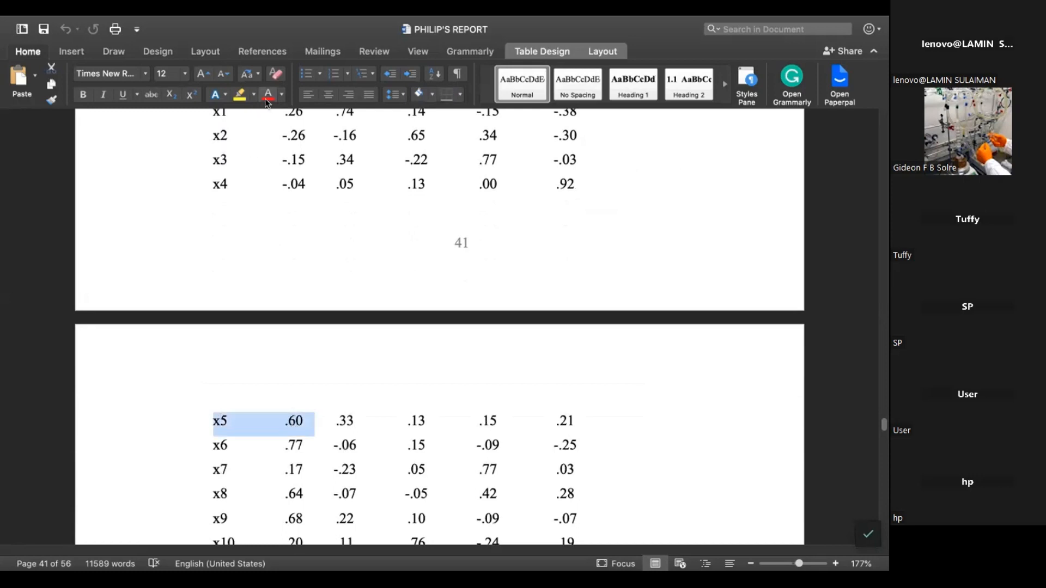
{"action": "left_click", "coordinate": [267, 99]}
{"action": "left_click", "coordinate": [308, 428]}
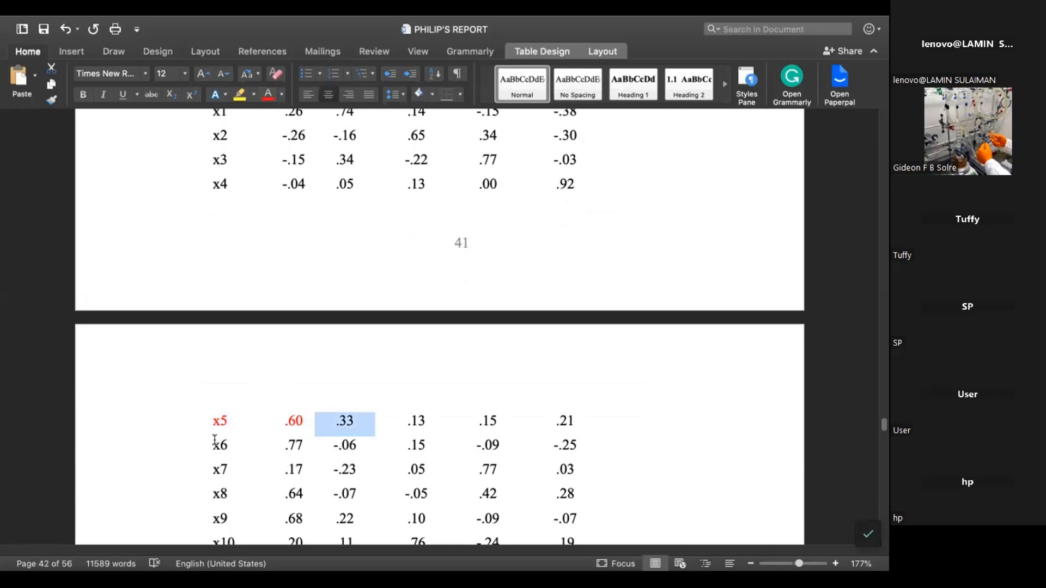
{"action": "left_click_drag", "start_coordinate": [214, 440], "coordinate": [302, 444]}
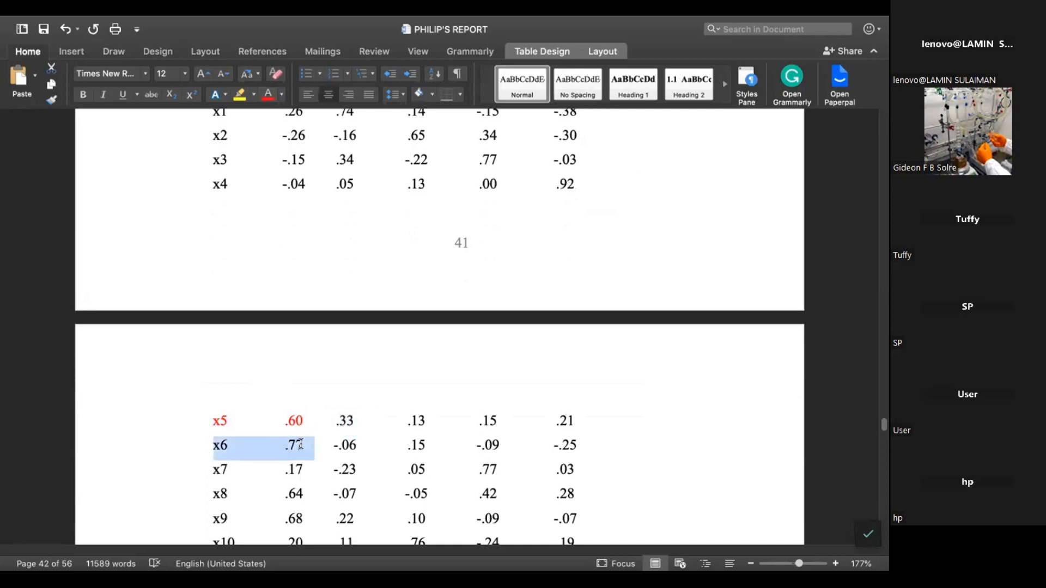
{"action": "left_click", "coordinate": [267, 98]}
{"action": "scroll", "coordinate": [323, 255], "scroll_direction": "down", "scroll_amount": 3}
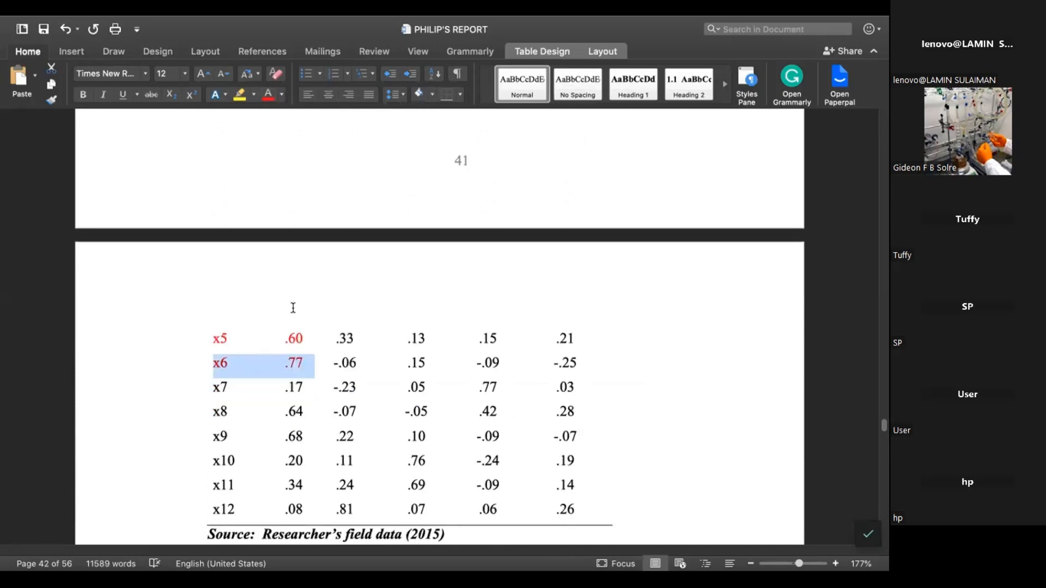
{"action": "left_click_drag", "start_coordinate": [214, 409], "coordinate": [284, 439]}
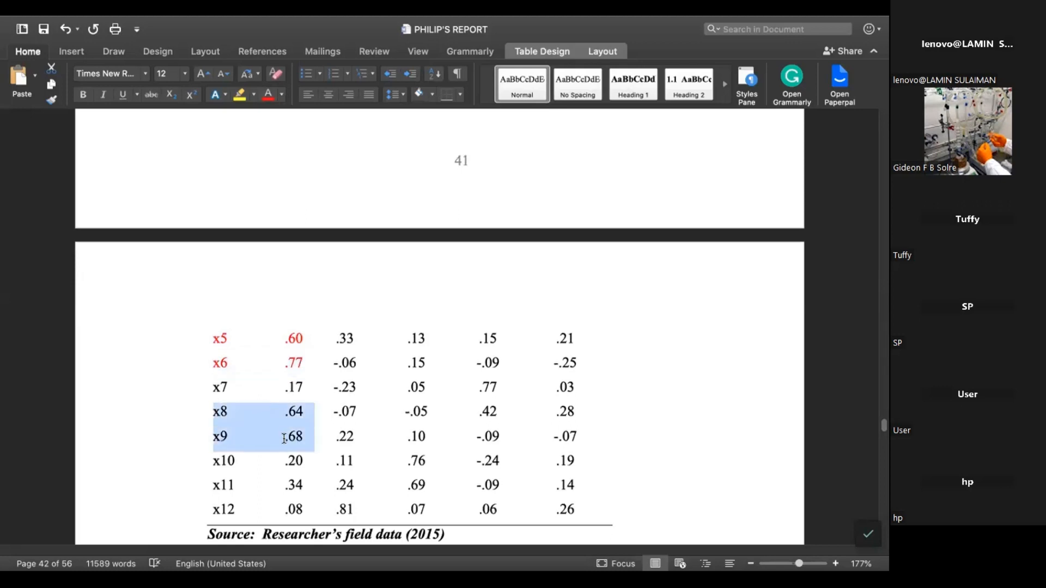
{"action": "left_click", "coordinate": [270, 93]}
Compare the red component 1 loadings with the four indicators named in the first component paragraph above Table 4.14.
{"action": "scroll", "coordinate": [393, 357], "scroll_direction": "down", "scroll_amount": 3}
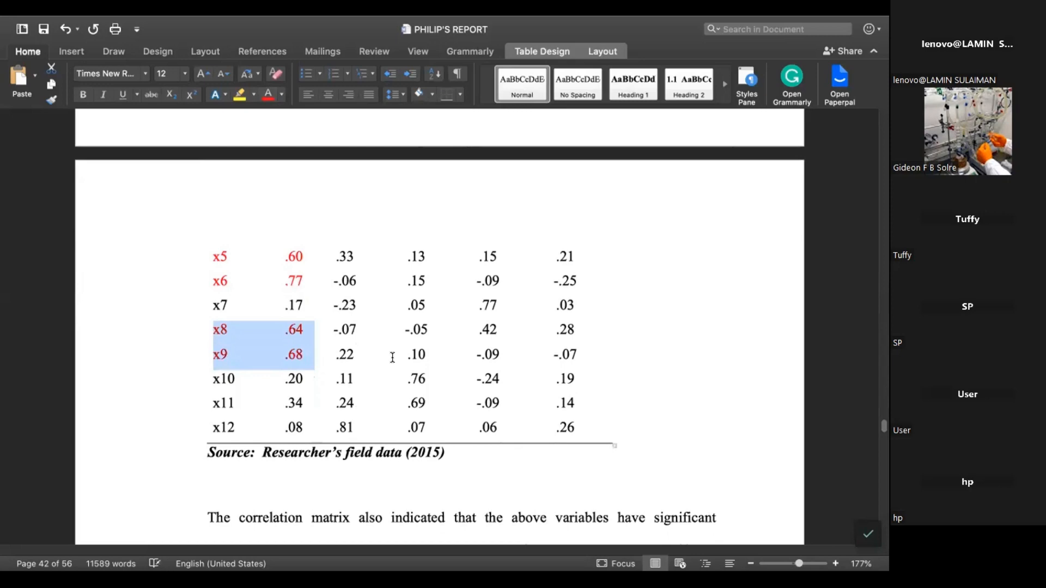
{"action": "scroll", "coordinate": [392, 357], "scroll_direction": "up", "scroll_amount": 1}
{"action": "scroll", "coordinate": [303, 245], "scroll_direction": "up", "scroll_amount": 10}
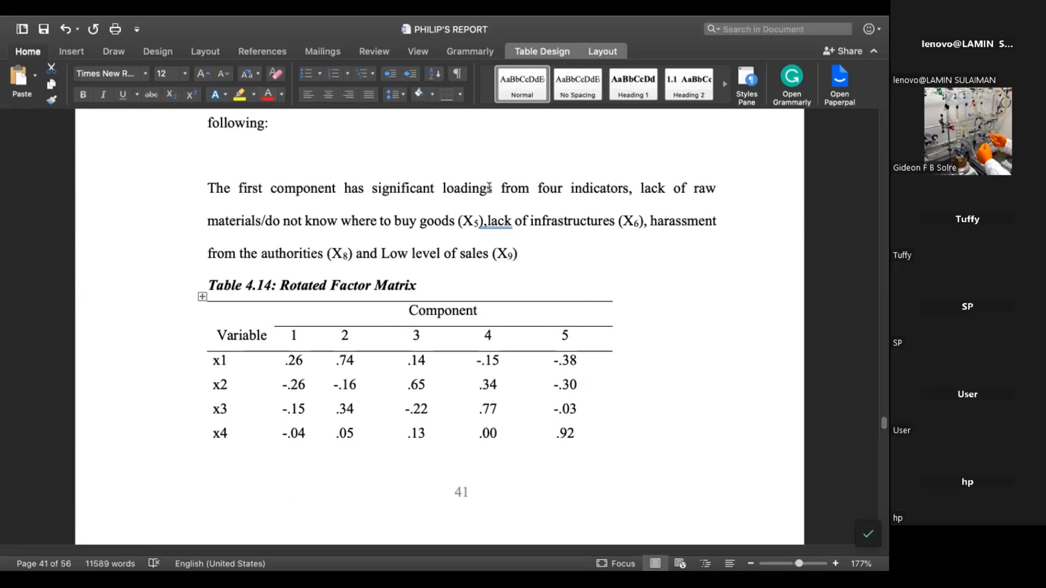
{"action": "scroll", "coordinate": [505, 237], "scroll_direction": "down", "scroll_amount": 10}
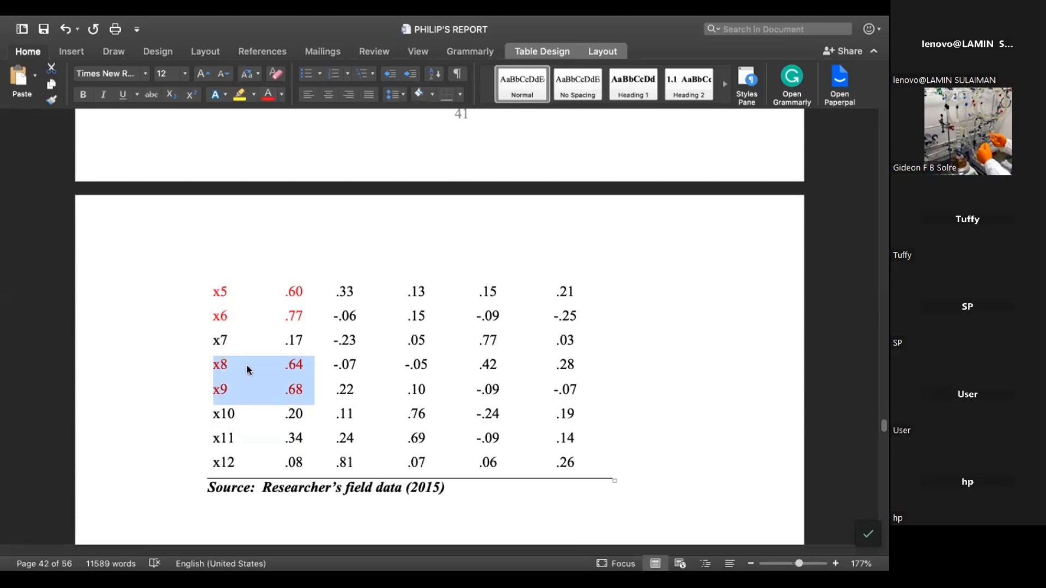
{"action": "scroll", "coordinate": [401, 227], "scroll_direction": "up", "scroll_amount": 10}
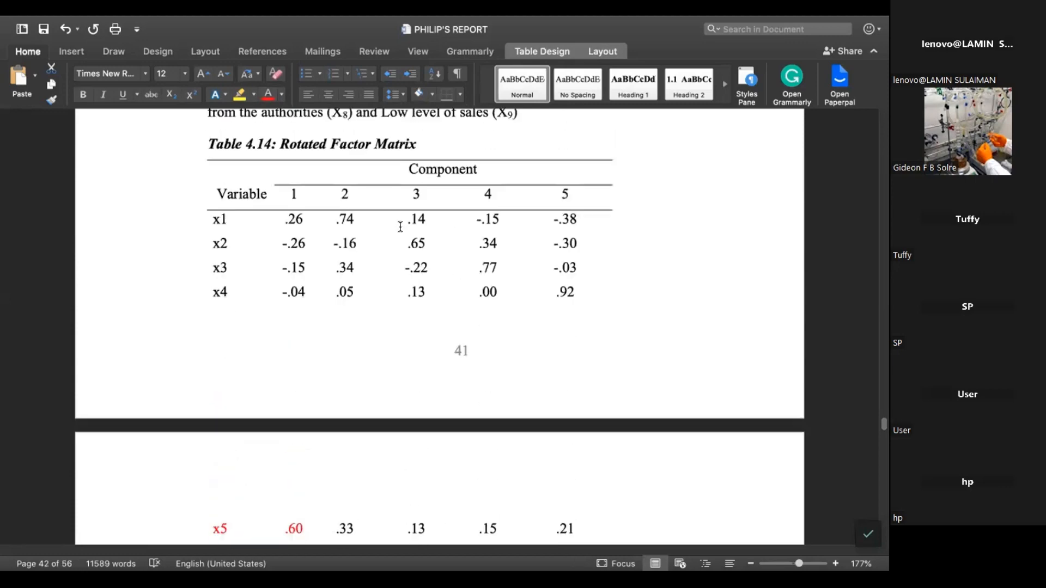
{"action": "scroll", "coordinate": [401, 226], "scroll_direction": "up", "scroll_amount": 3}
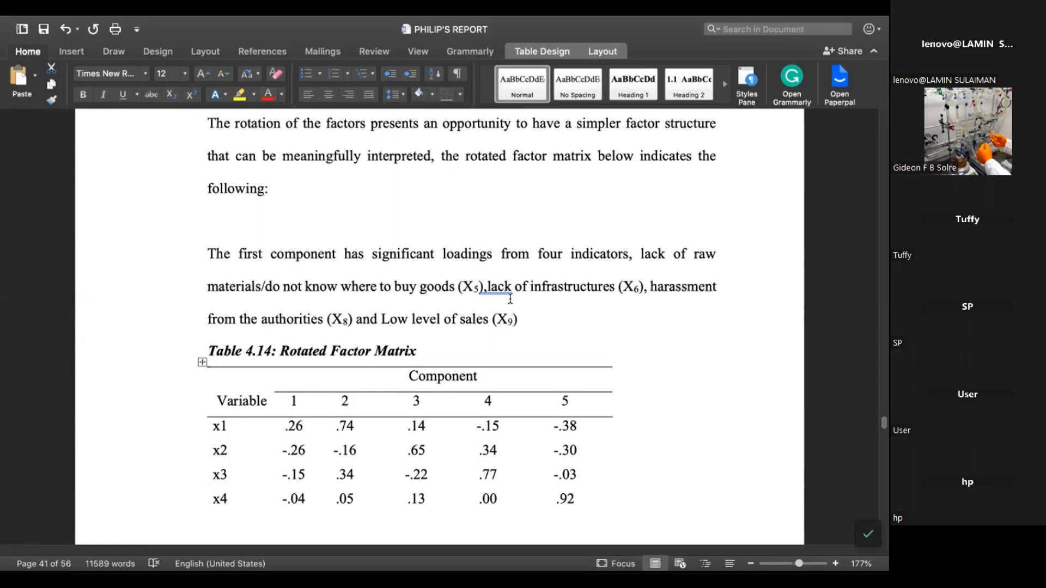
{"action": "scroll", "coordinate": [511, 299], "scroll_direction": "down", "scroll_amount": 1}
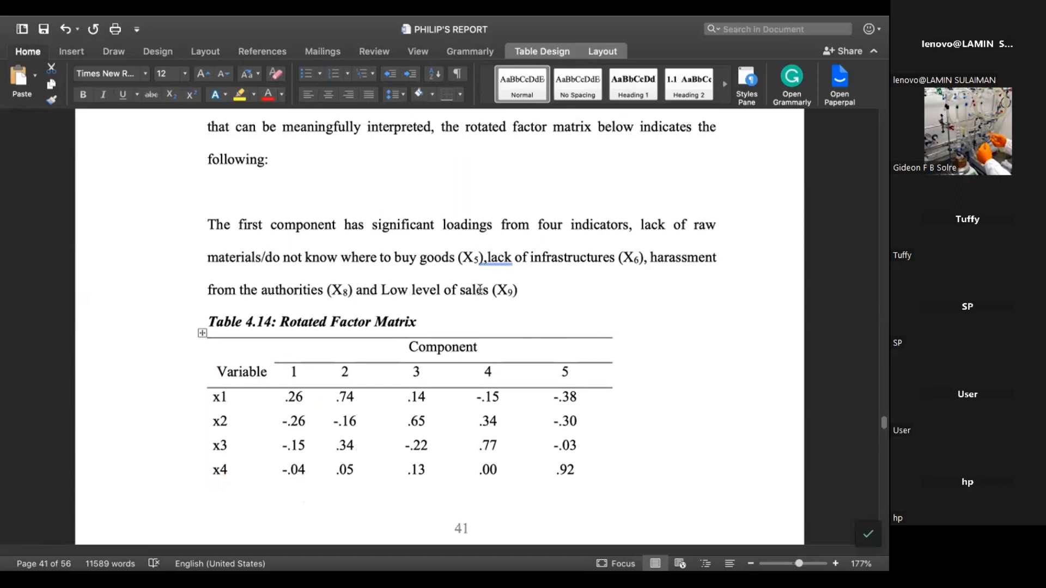
{"action": "scroll", "coordinate": [479, 290], "scroll_direction": "down", "scroll_amount": 15}
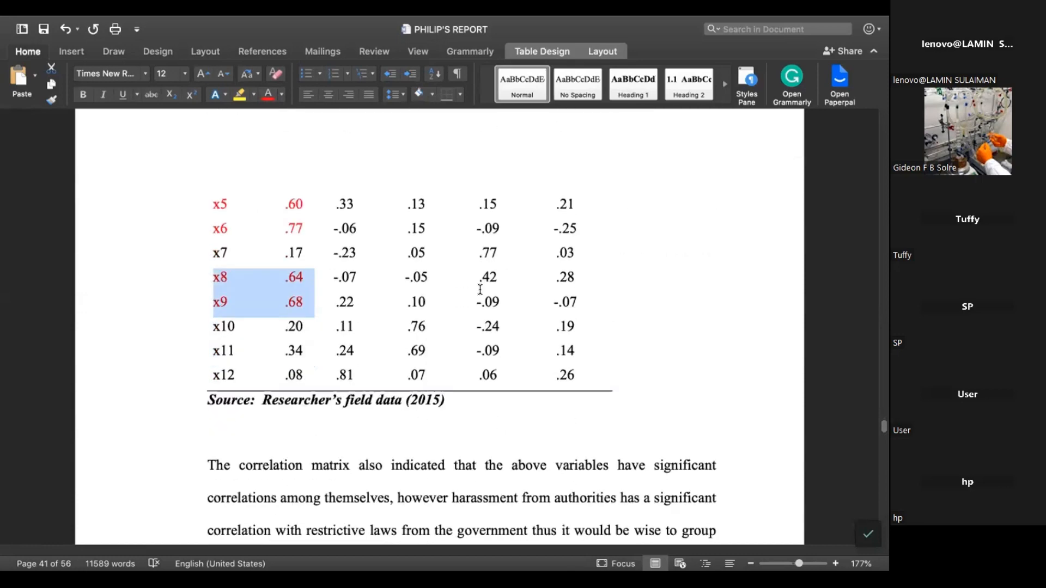
Colour the first component's name, "Lack of Resources and Viability Factor", red in the interpretation text below the matrix.
{"action": "scroll", "coordinate": [480, 290], "scroll_direction": "down", "scroll_amount": 5}
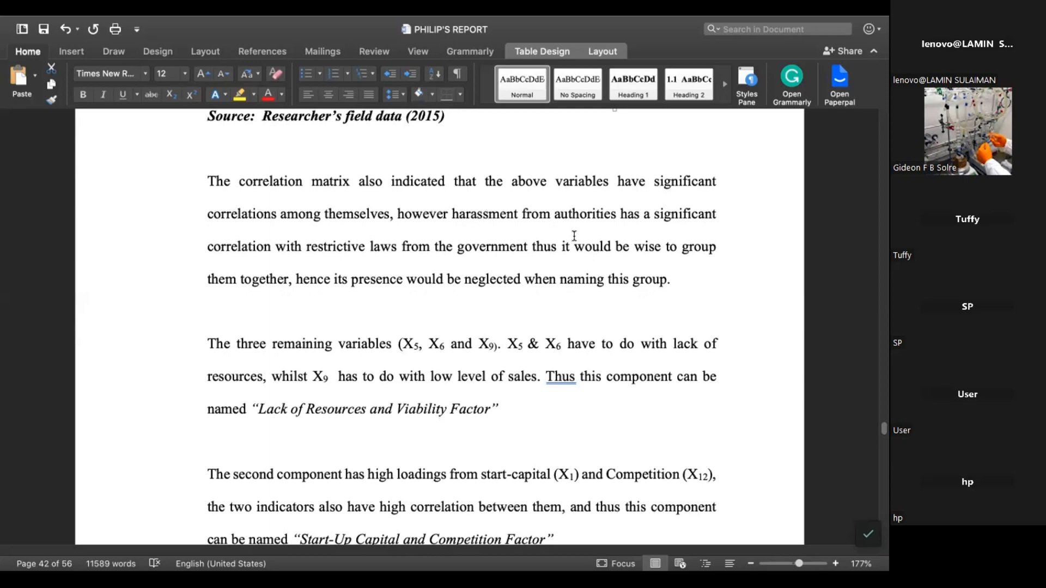
{"action": "scroll", "coordinate": [572, 261], "scroll_direction": "down", "scroll_amount": 1}
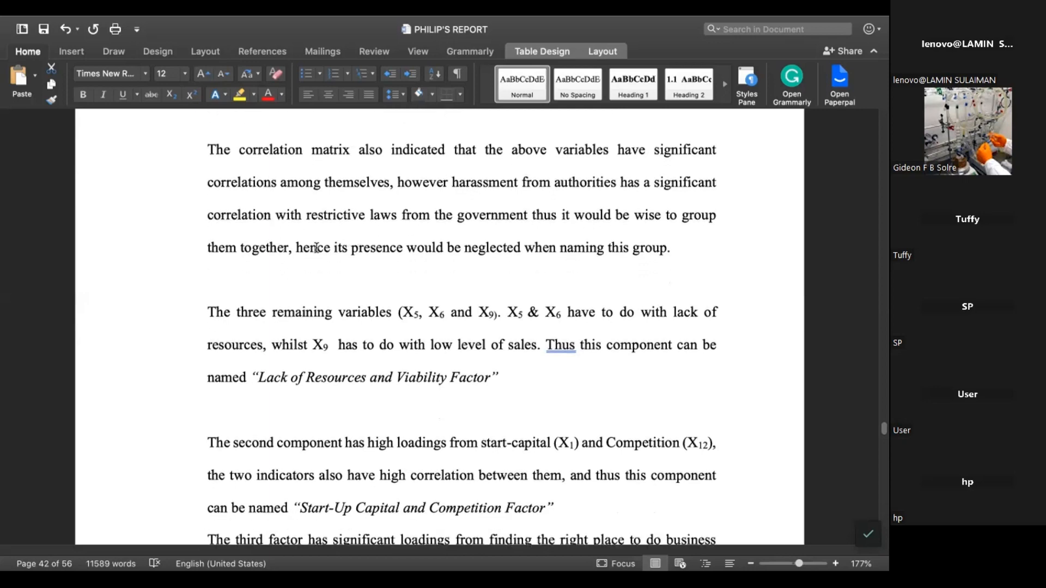
{"action": "scroll", "coordinate": [396, 262], "scroll_direction": "down", "scroll_amount": 2}
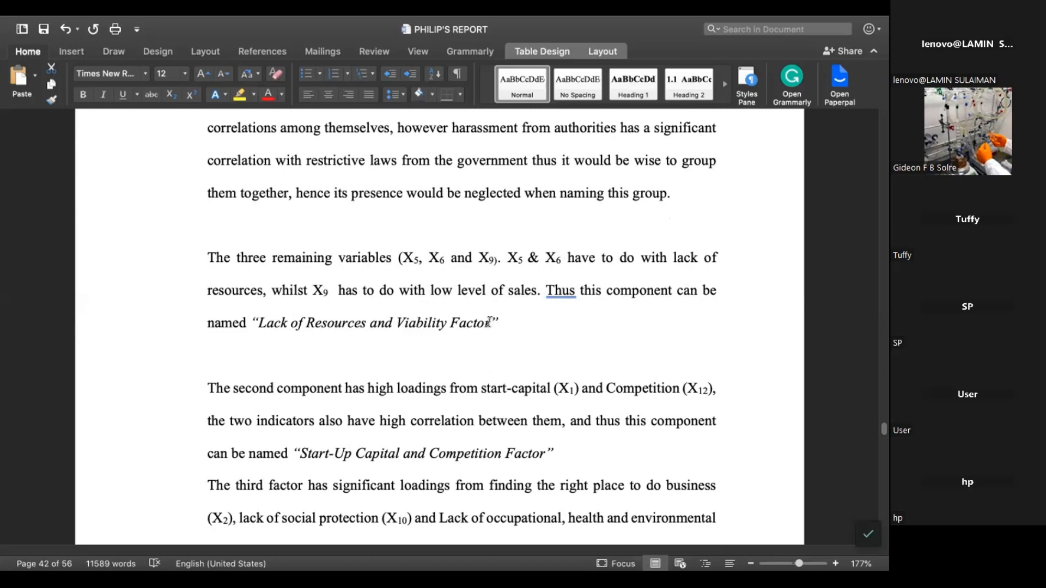
{"action": "left_click_drag", "start_coordinate": [493, 324], "coordinate": [273, 323]}
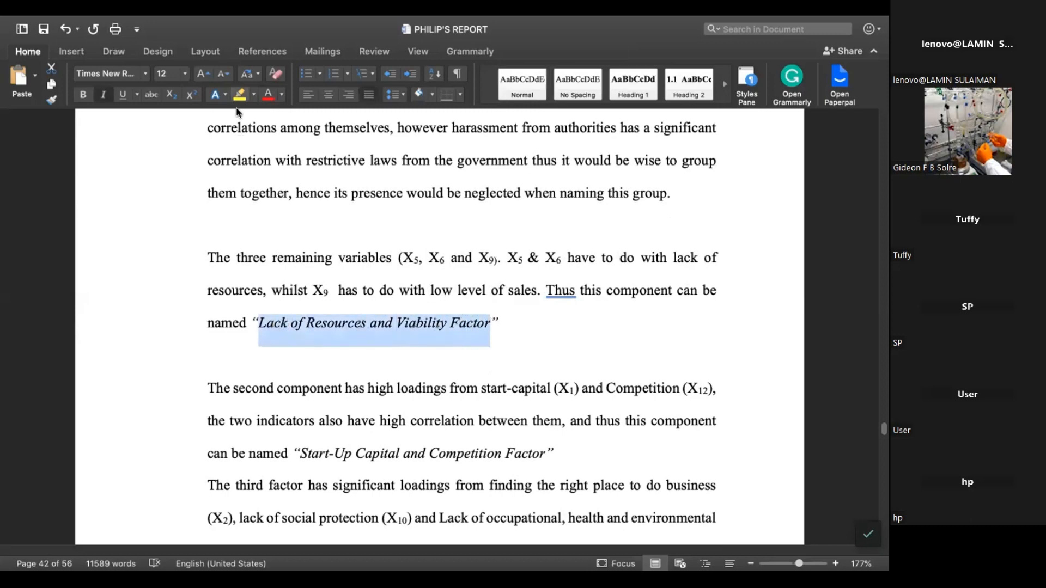
{"action": "left_click", "coordinate": [267, 97]}
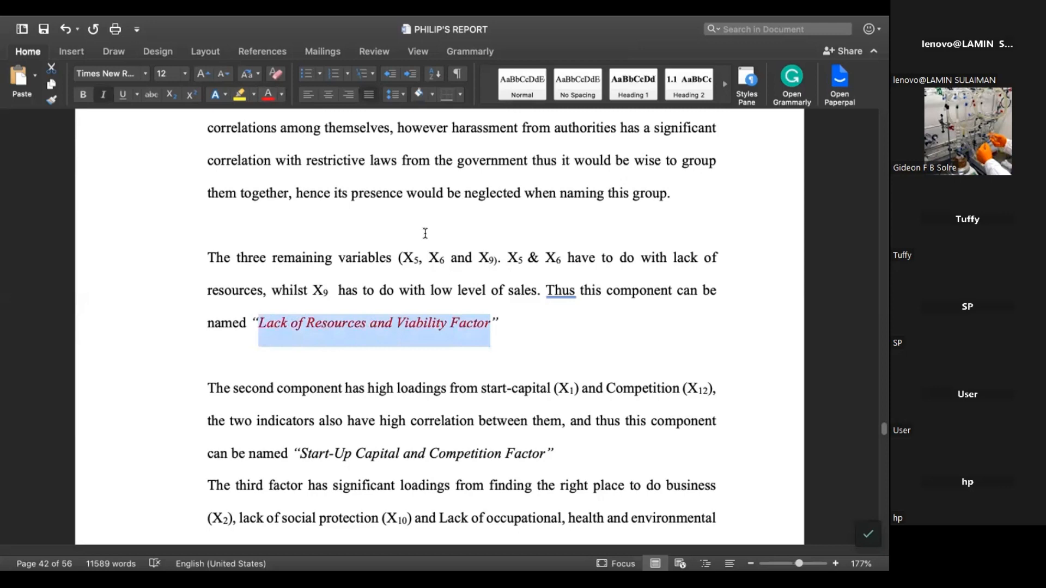
{"action": "left_click", "coordinate": [540, 317]}
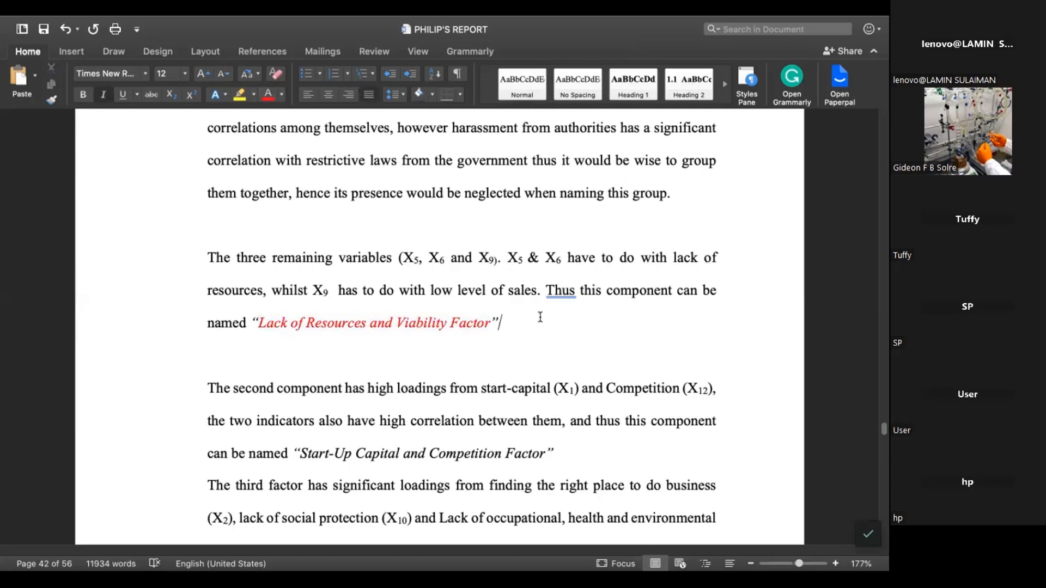
Examine the correlation matrix of variables v1 to v12 on page 36, including the correlations among the first component's variables.
{"action": "scroll", "coordinate": [578, 203], "scroll_direction": "up", "scroll_amount": 4}
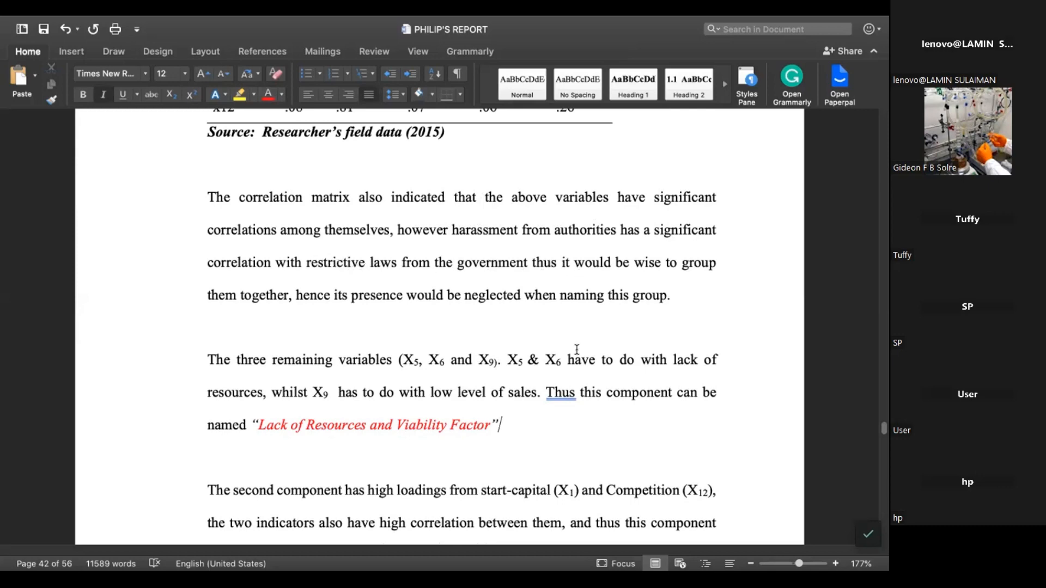
{"action": "scroll", "coordinate": [577, 349], "scroll_direction": "up", "scroll_amount": 10}
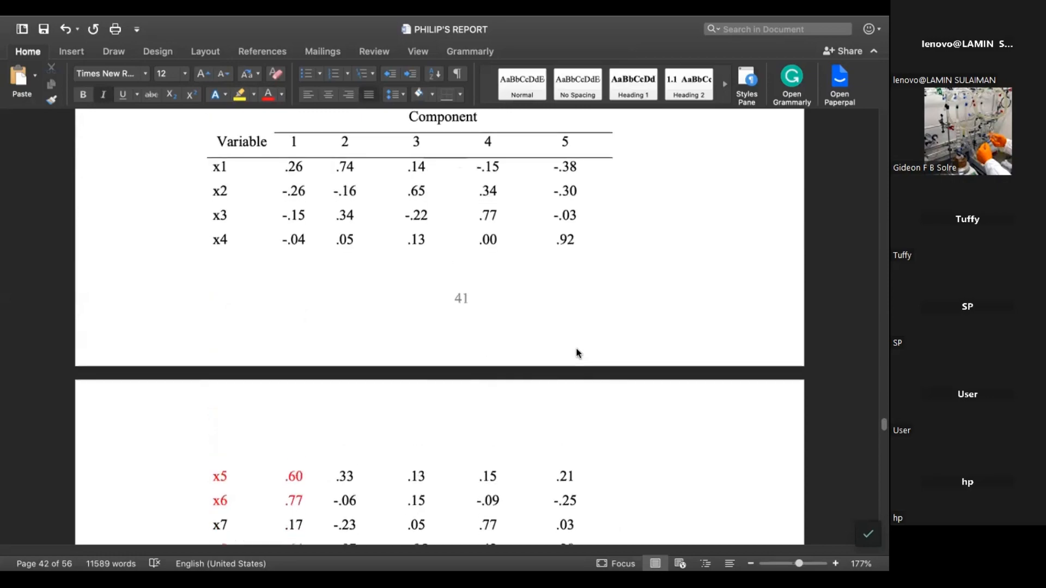
{"action": "scroll", "coordinate": [576, 352], "scroll_direction": "down", "scroll_amount": 2}
{"action": "scroll", "coordinate": [577, 347], "scroll_direction": "up", "scroll_amount": 10}
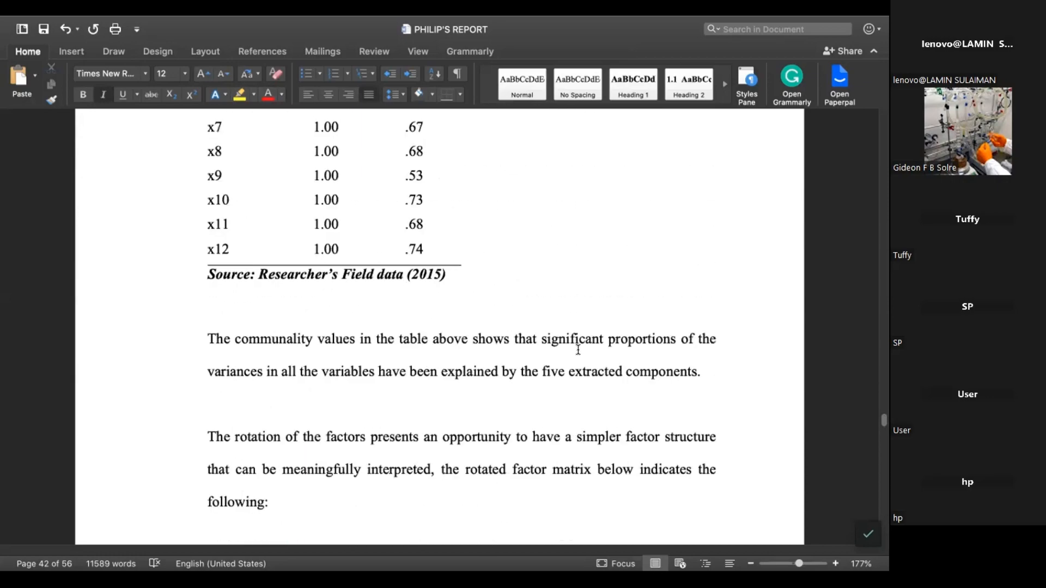
{"action": "scroll", "coordinate": [578, 350], "scroll_direction": "up", "scroll_amount": 15}
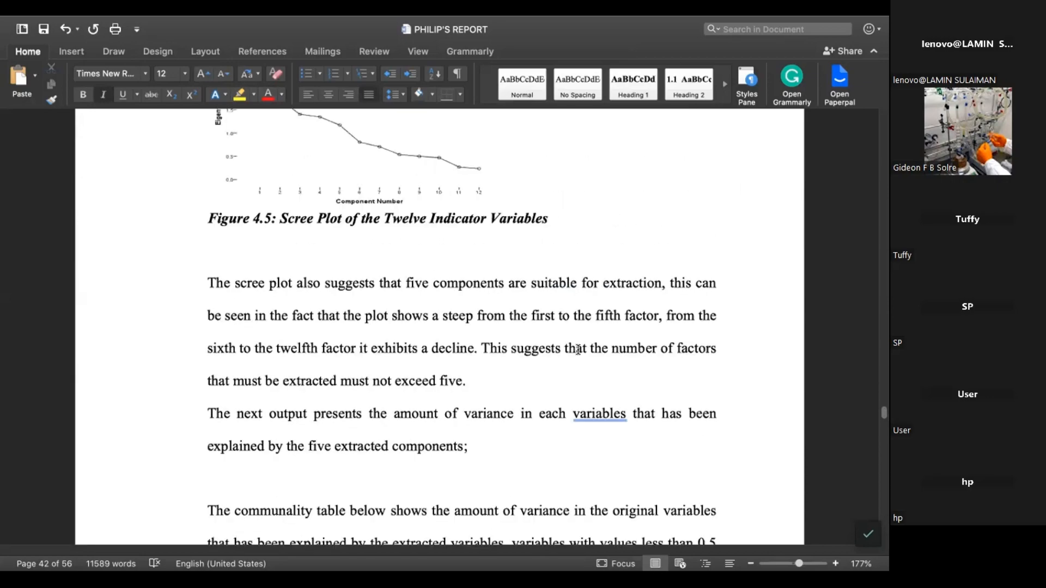
{"action": "scroll", "coordinate": [578, 349], "scroll_direction": "up", "scroll_amount": 20}
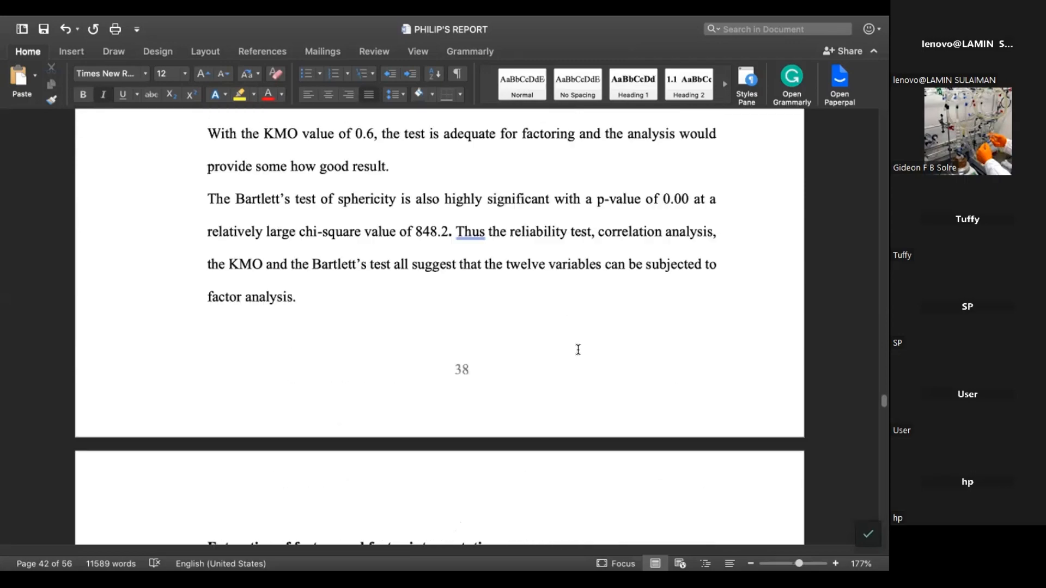
{"action": "scroll", "coordinate": [578, 349], "scroll_direction": "up", "scroll_amount": 15}
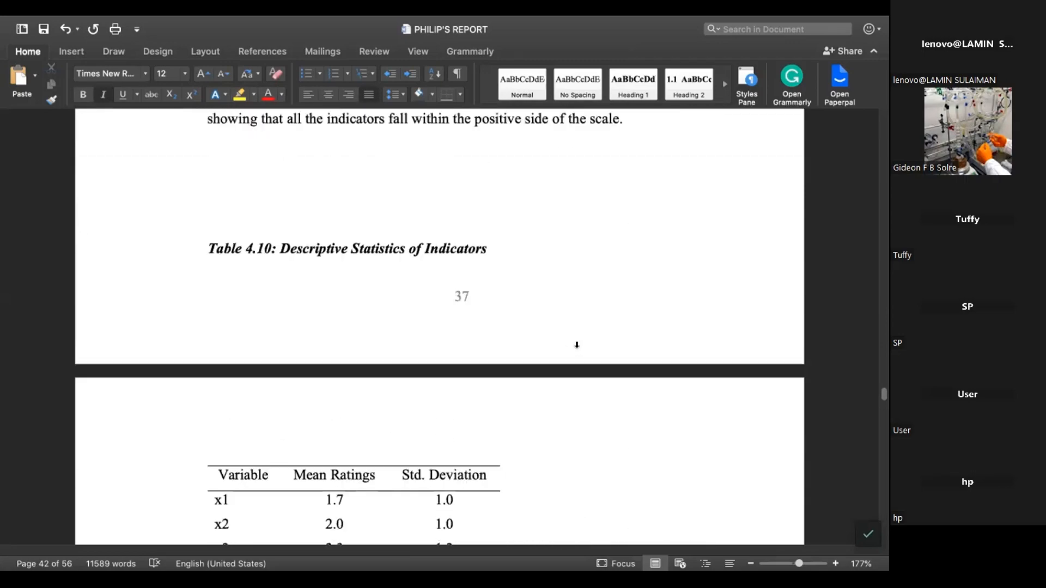
{"action": "scroll", "coordinate": [577, 346], "scroll_direction": "up", "scroll_amount": 15}
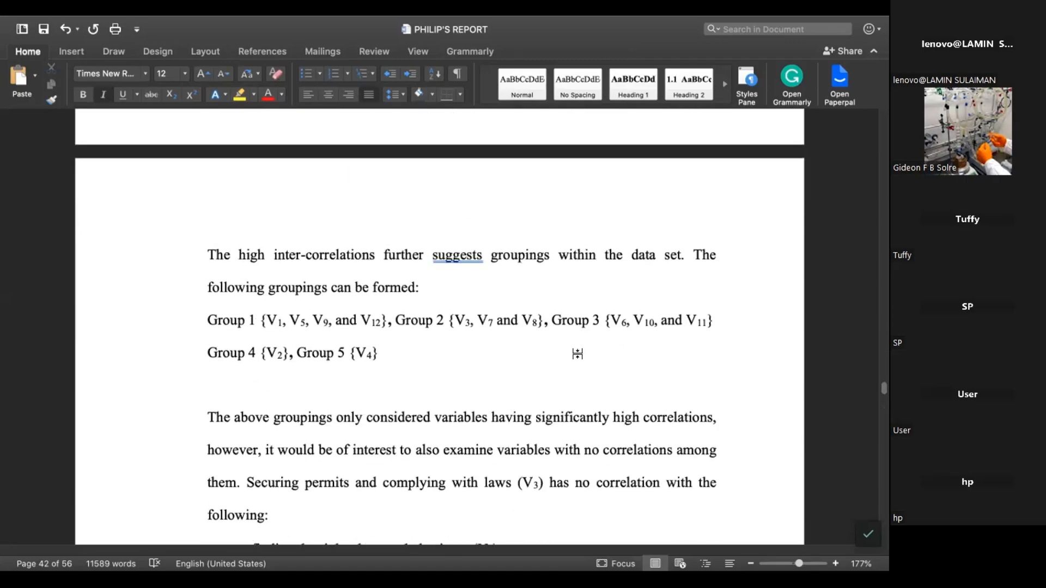
{"action": "scroll", "coordinate": [577, 353], "scroll_direction": "up", "scroll_amount": 15}
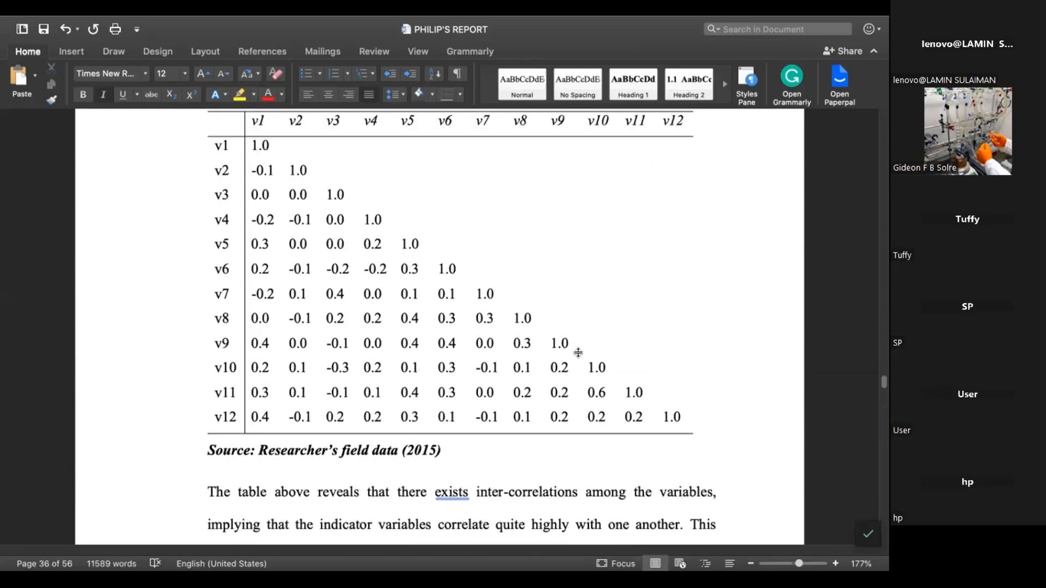
{"action": "scroll", "coordinate": [578, 353], "scroll_direction": "up", "scroll_amount": 2}
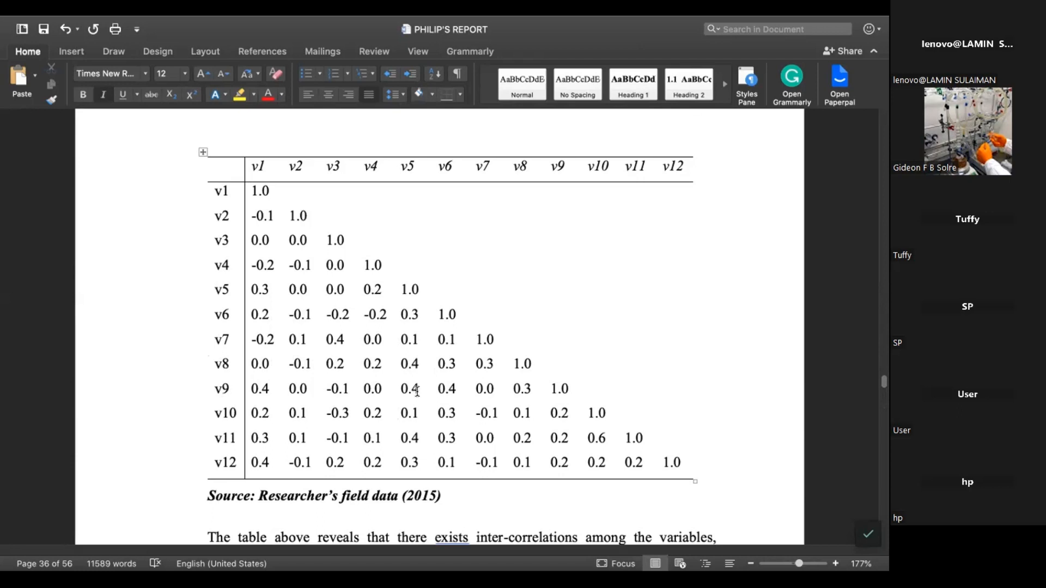
{"action": "scroll", "coordinate": [421, 380], "scroll_direction": "down", "scroll_amount": 1}
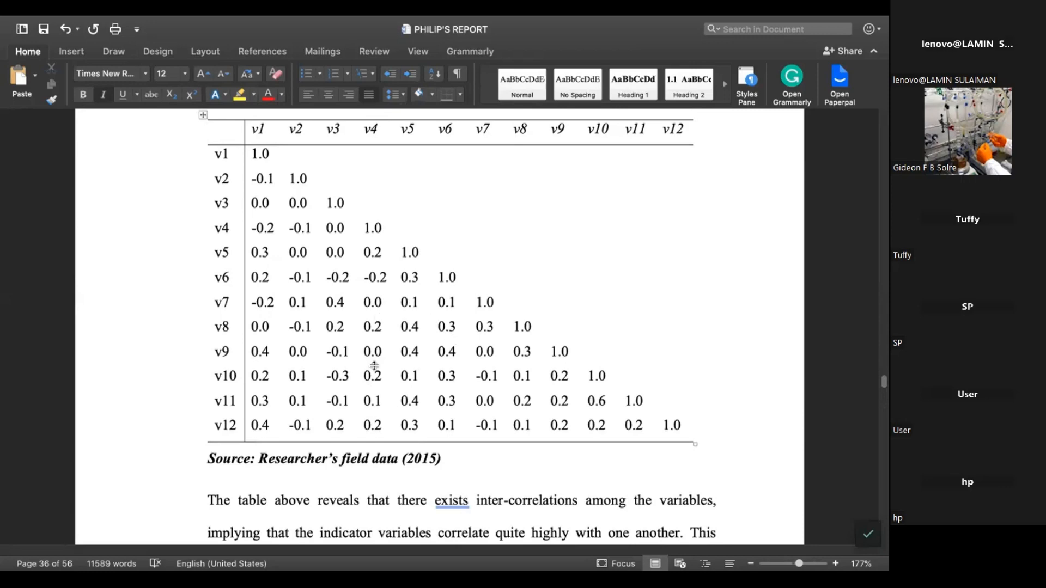
{"action": "scroll", "coordinate": [420, 377], "scroll_direction": "down", "scroll_amount": 1}
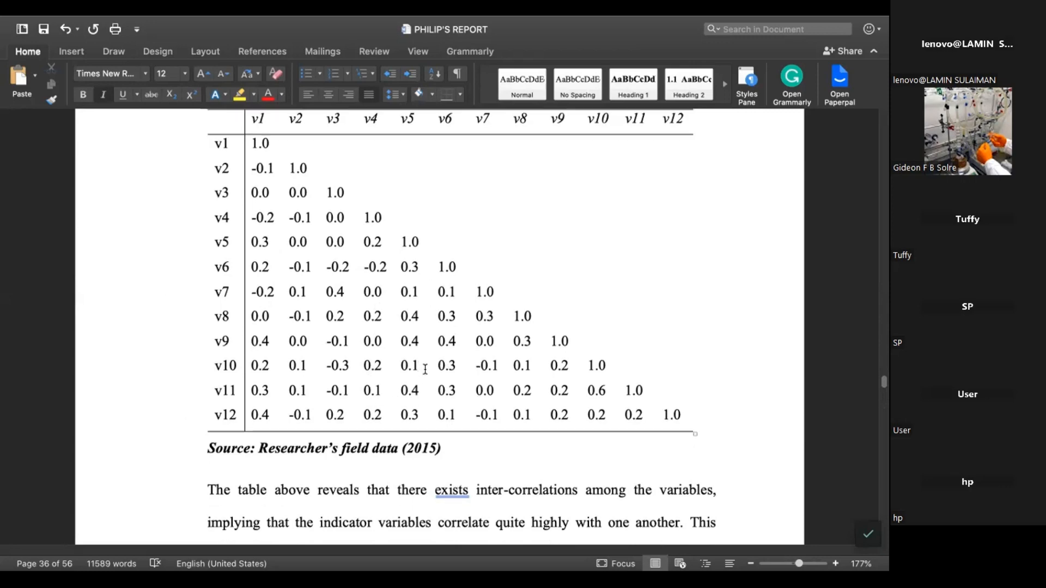
{"action": "scroll", "coordinate": [410, 379], "scroll_direction": "down", "scroll_amount": 8}
{"action": "scroll", "coordinate": [413, 385], "scroll_direction": "up", "scroll_amount": 9}
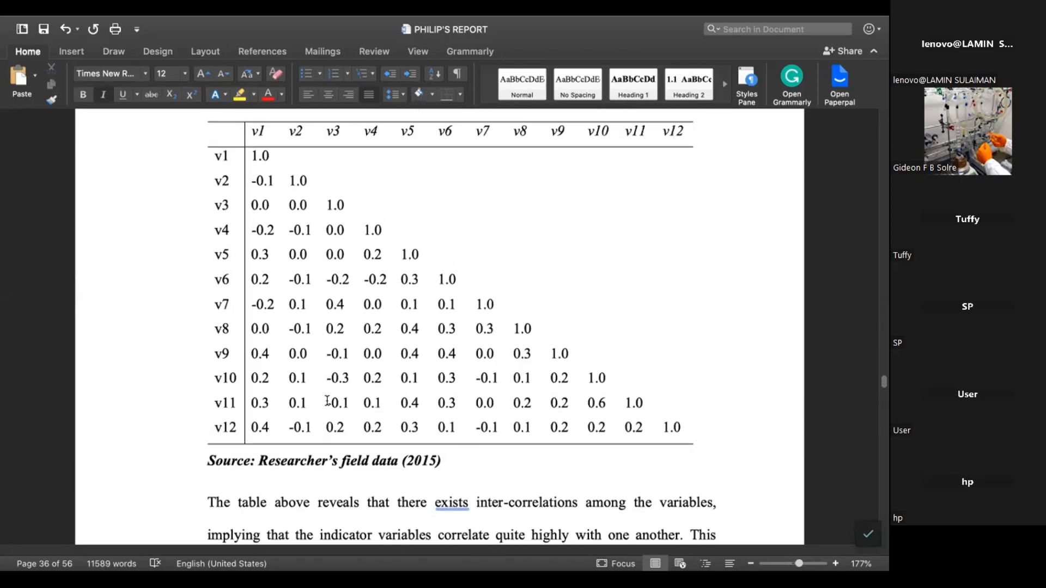
Read the second component paragraph below the Rotated Factor Matrix for the indicators it names, start-capital (X1) and Competition (X12).
{"action": "scroll", "coordinate": [377, 486], "scroll_direction": "down", "scroll_amount": 18}
{"action": "scroll", "coordinate": [378, 485], "scroll_direction": "down", "scroll_amount": 20}
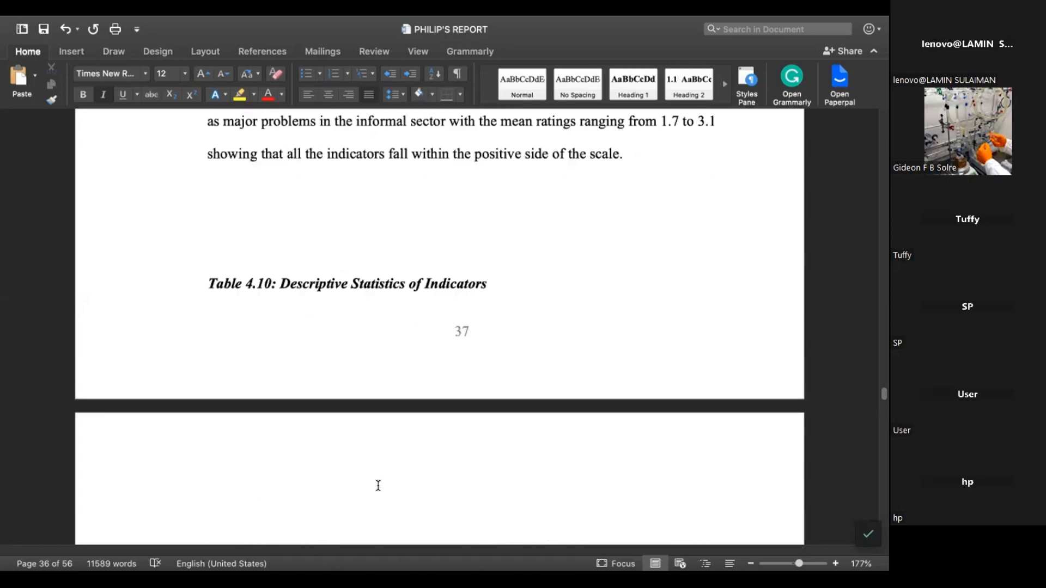
{"action": "scroll", "coordinate": [380, 482], "scroll_direction": "down", "scroll_amount": 20}
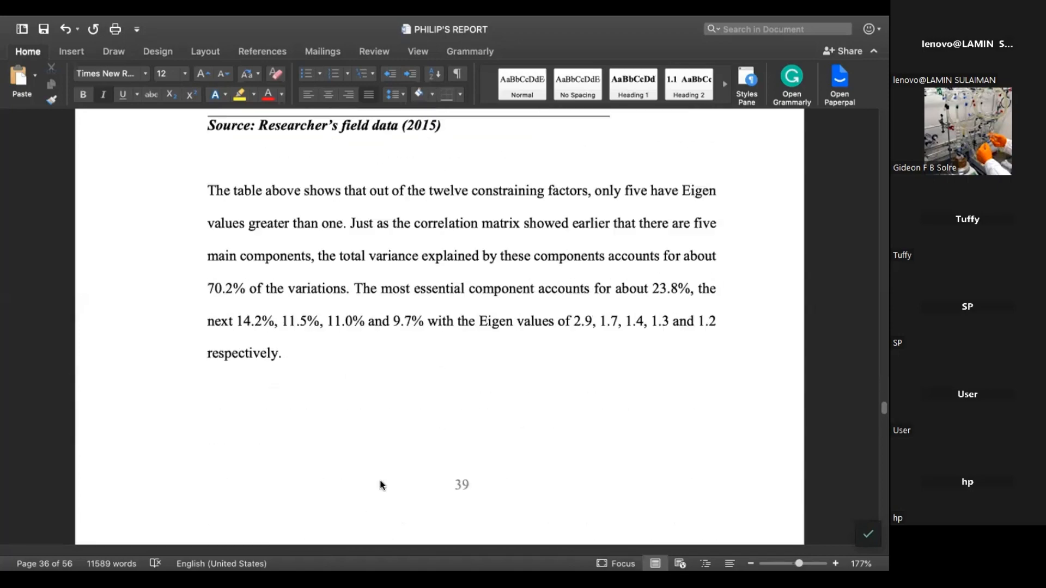
{"action": "scroll", "coordinate": [385, 467], "scroll_direction": "down", "scroll_amount": 20}
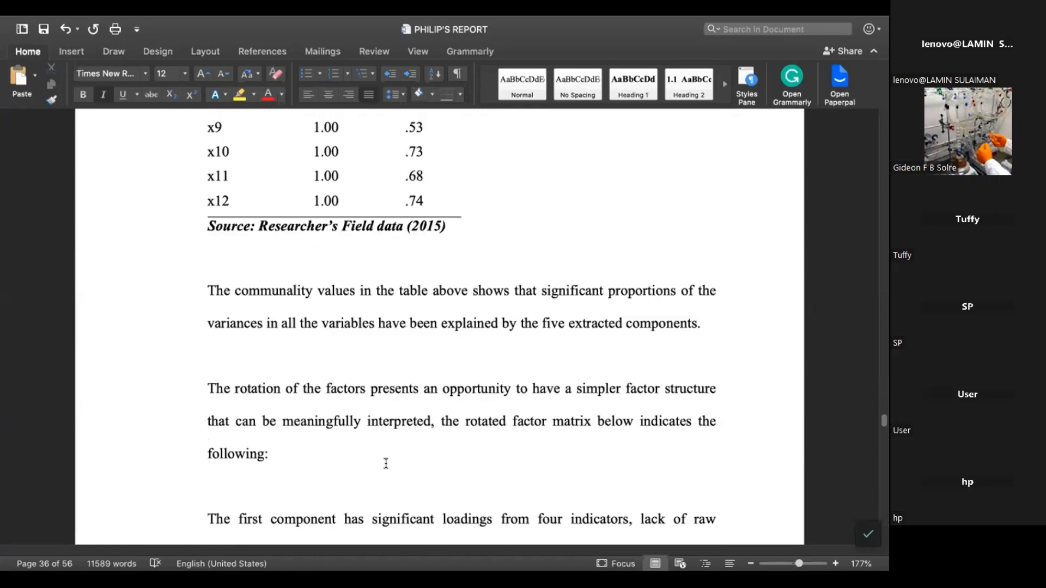
{"action": "scroll", "coordinate": [386, 463], "scroll_direction": "up", "scroll_amount": 10}
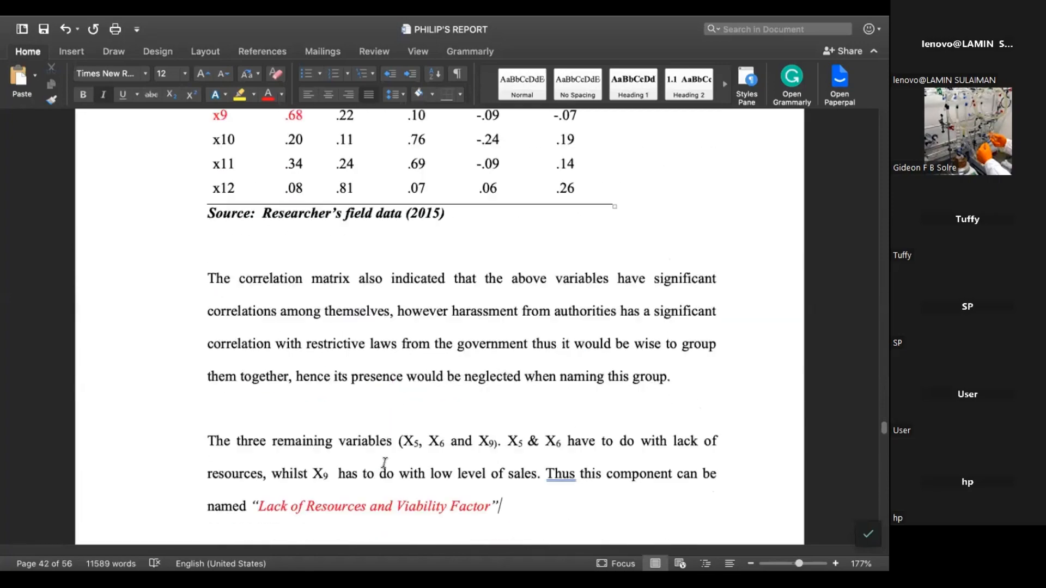
{"action": "scroll", "coordinate": [386, 460], "scroll_direction": "down", "scroll_amount": 15}
{"action": "scroll", "coordinate": [386, 460], "scroll_direction": "down", "scroll_amount": 3}
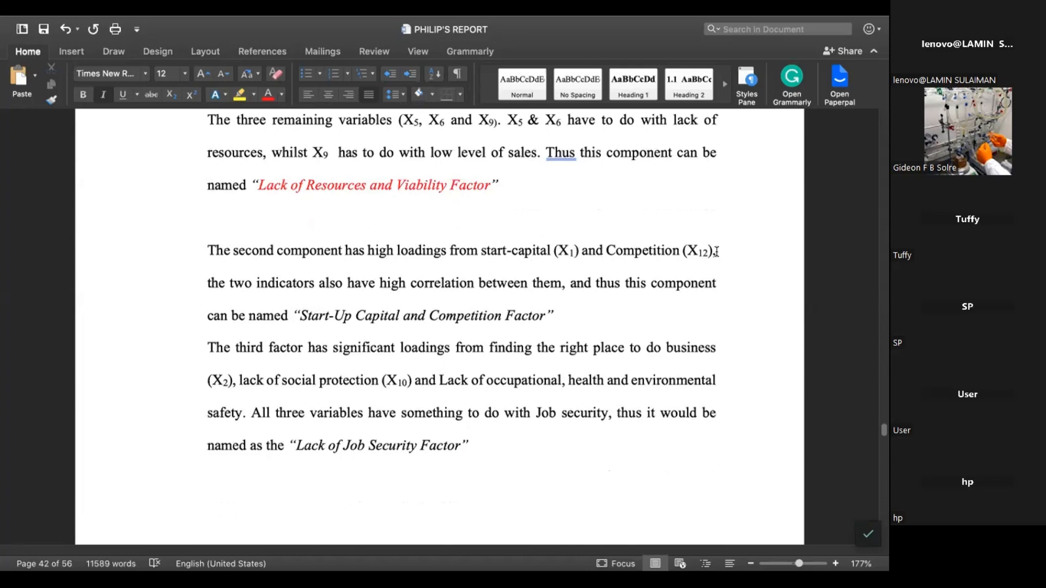
Colour the component 2 loadings of x1 and x12 red in the Rotated Factor Matrix.
{"action": "scroll", "coordinate": [527, 234], "scroll_direction": "up", "scroll_amount": 15}
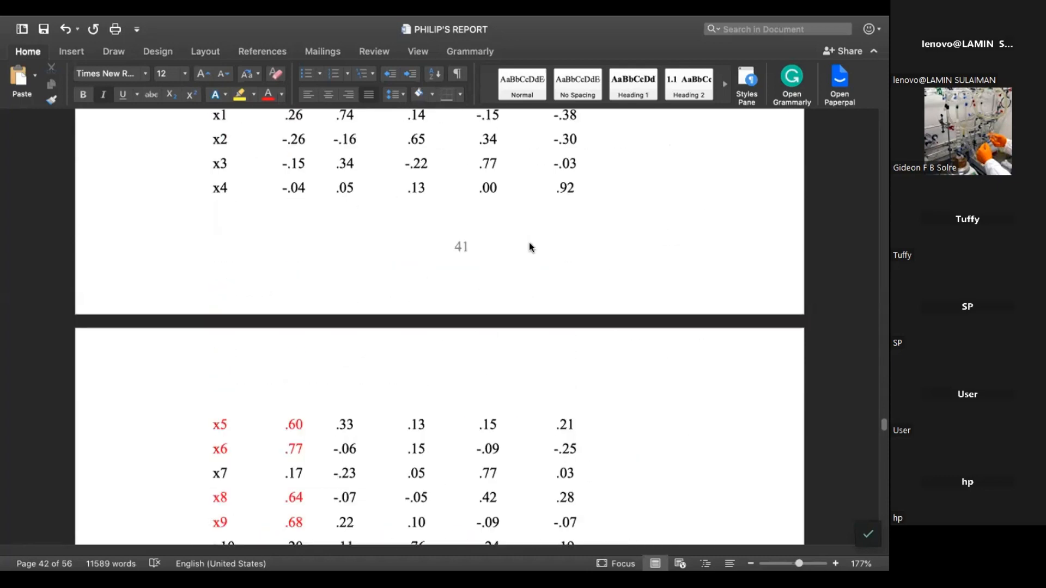
{"action": "scroll", "coordinate": [528, 243], "scroll_direction": "up", "scroll_amount": 5}
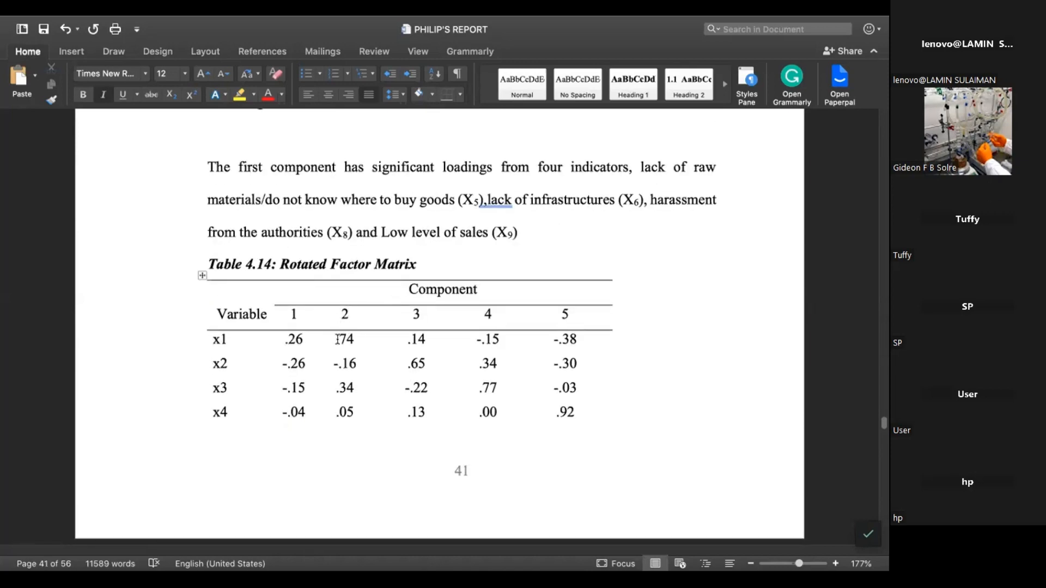
{"action": "left_click_drag", "start_coordinate": [338, 340], "coordinate": [355, 341]}
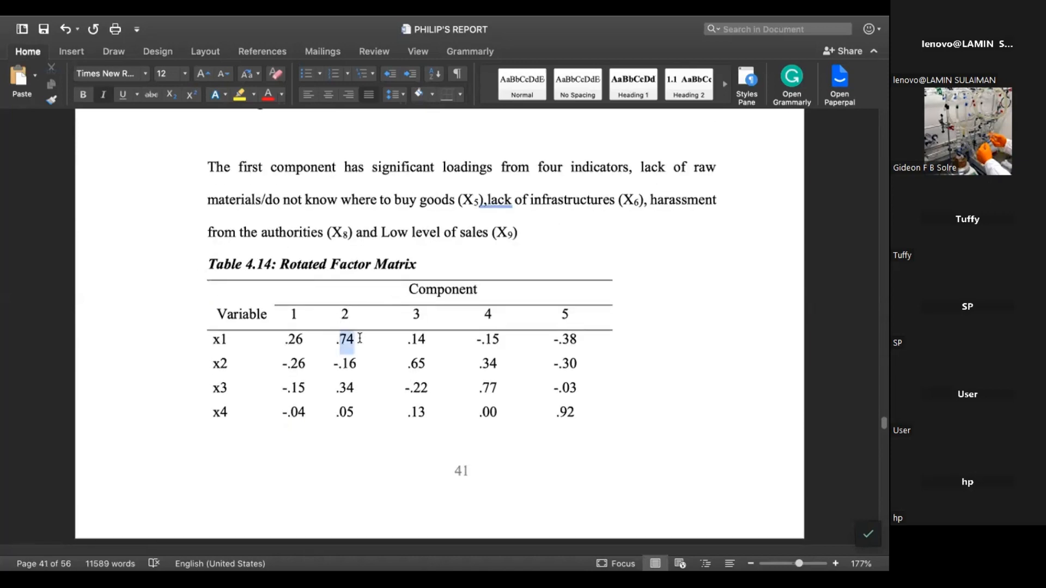
{"action": "left_click", "coordinate": [264, 97]}
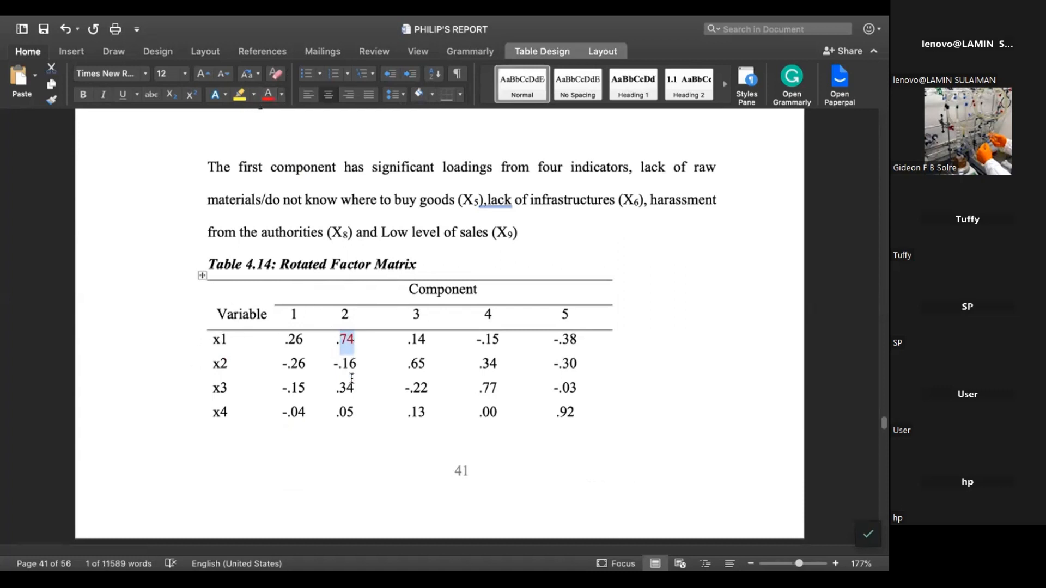
{"action": "scroll", "coordinate": [351, 400], "scroll_direction": "down", "scroll_amount": 10}
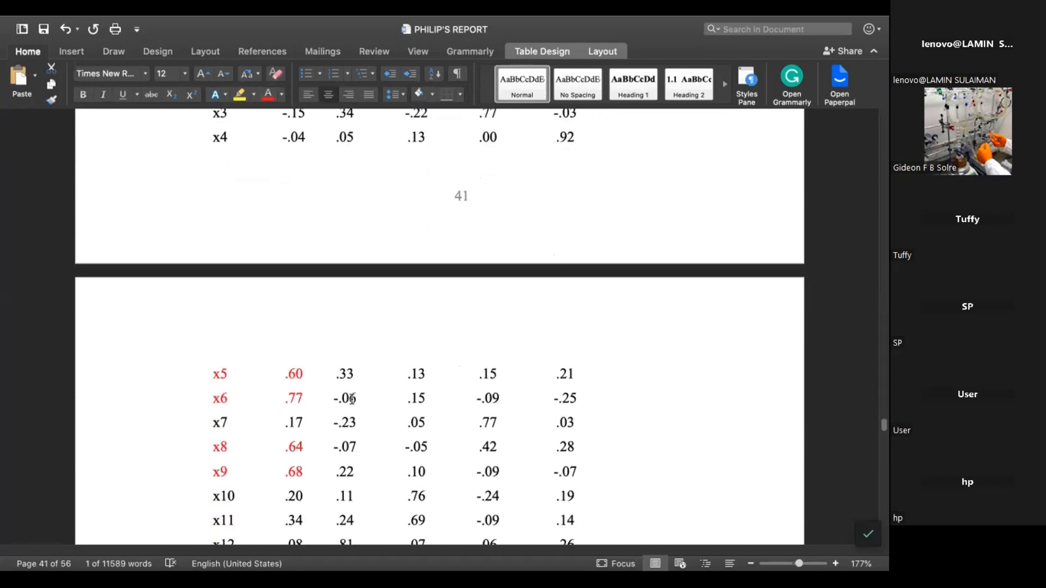
{"action": "scroll", "coordinate": [352, 400], "scroll_direction": "down", "scroll_amount": 6}
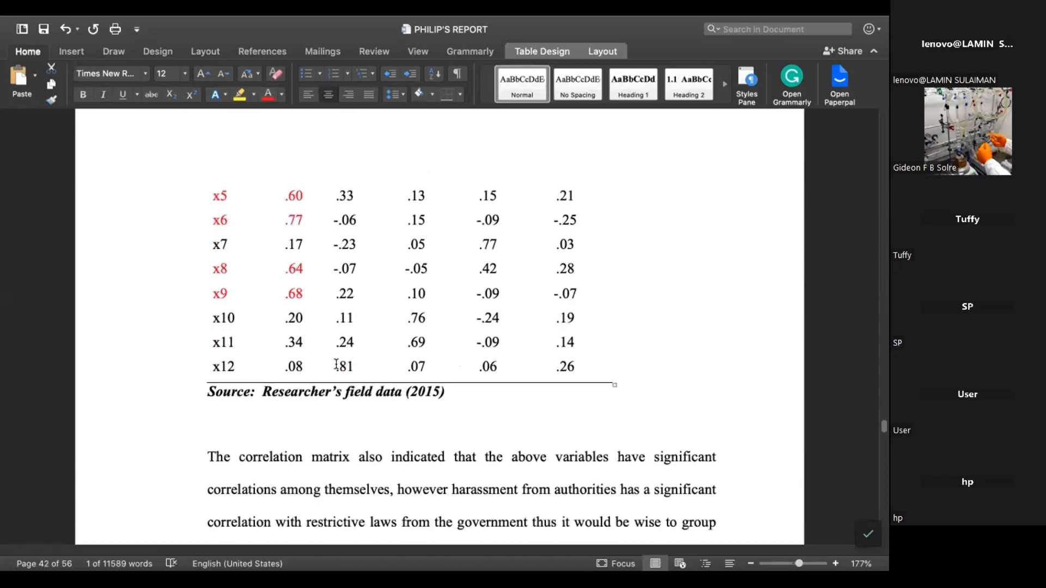
{"action": "double_click", "coordinate": [336, 364]}
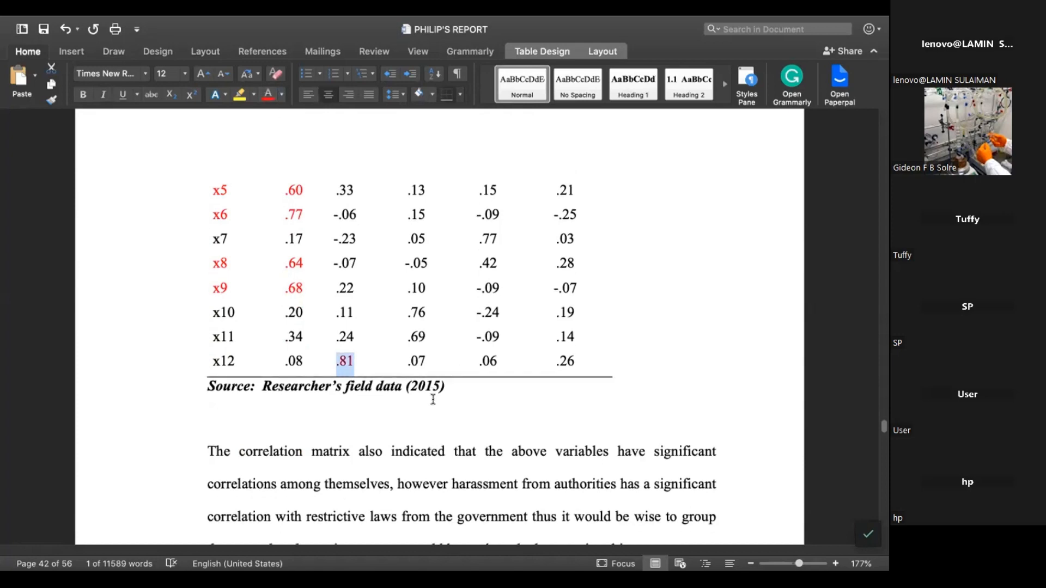
Colour the second component's name, "Start-Up Capital and Competition Factor", red in the interpretation text.
{"action": "scroll", "coordinate": [433, 399], "scroll_direction": "down", "scroll_amount": 5}
{"action": "scroll", "coordinate": [433, 400], "scroll_direction": "down", "scroll_amount": 5}
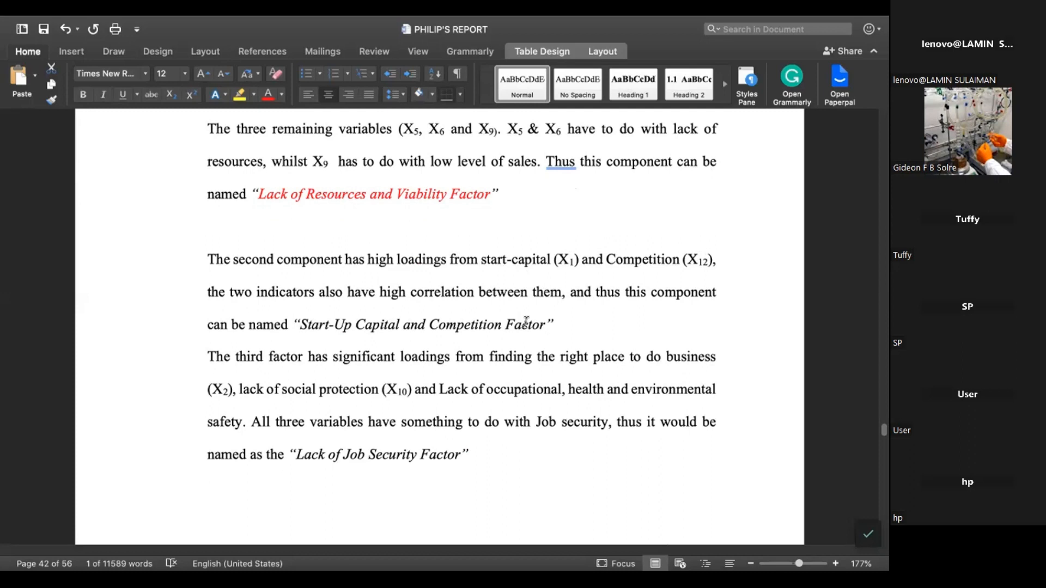
{"action": "left_click_drag", "start_coordinate": [300, 322], "coordinate": [561, 324]}
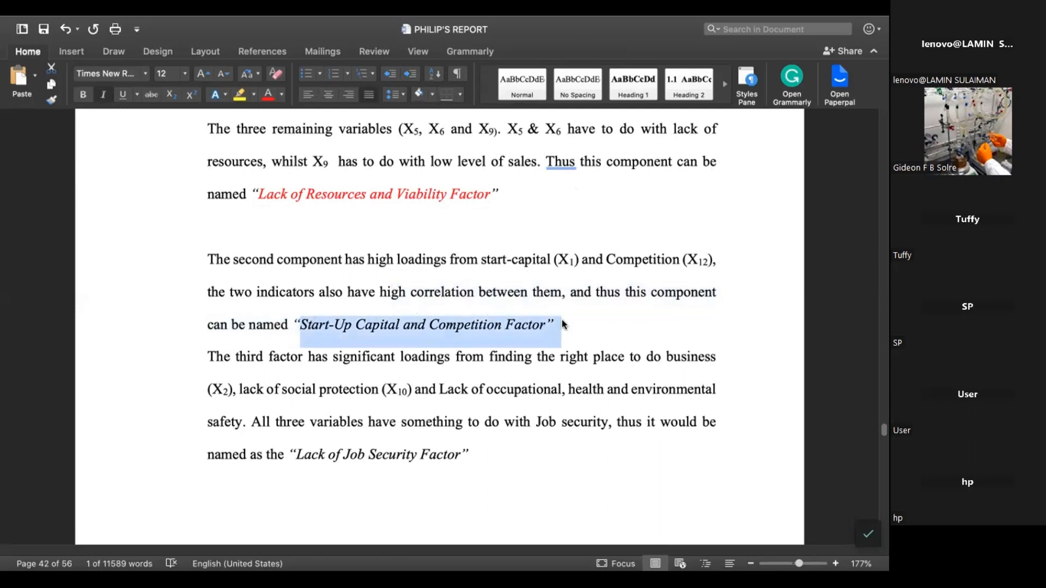
{"action": "left_click", "coordinate": [269, 96]}
{"action": "left_click", "coordinate": [523, 273]}
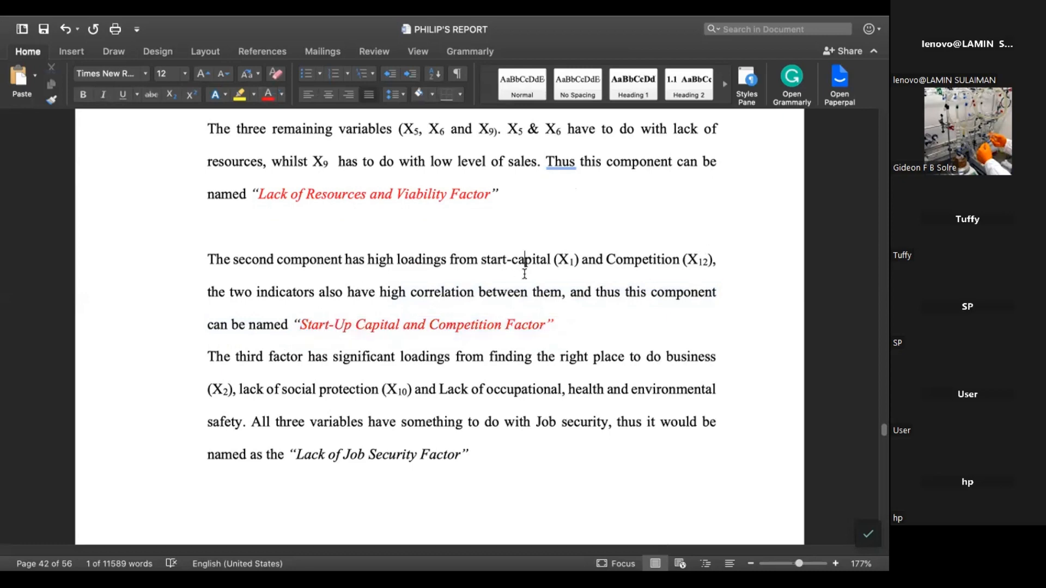
Colour the component 3 loadings of x2, x10 and x11 red in the Rotated Factor Matrix.
{"action": "scroll", "coordinate": [525, 273], "scroll_direction": "up", "scroll_amount": 10}
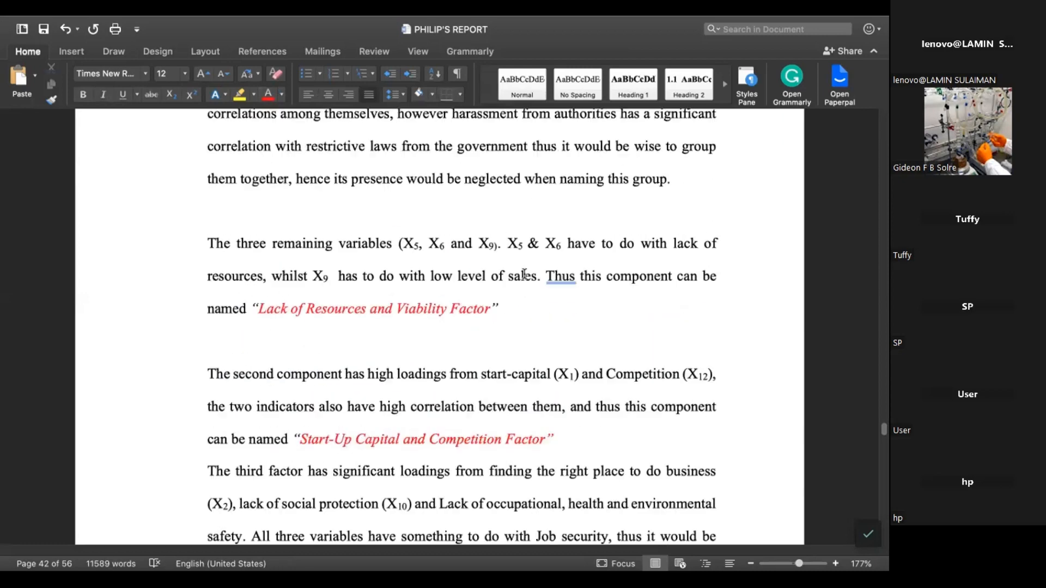
{"action": "scroll", "coordinate": [525, 273], "scroll_direction": "down", "scroll_amount": 10}
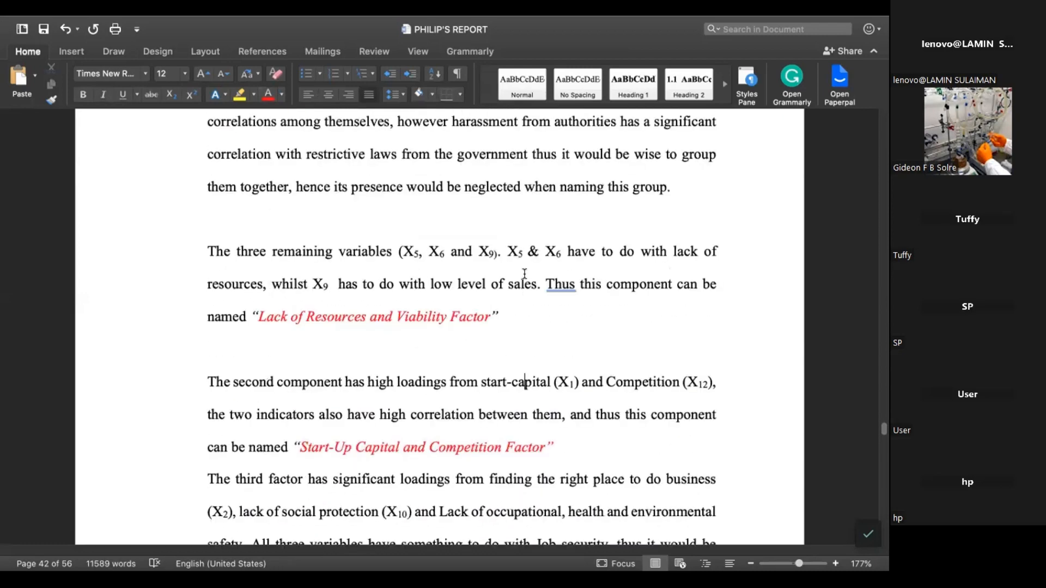
{"action": "scroll", "coordinate": [524, 273], "scroll_direction": "down", "scroll_amount": 1}
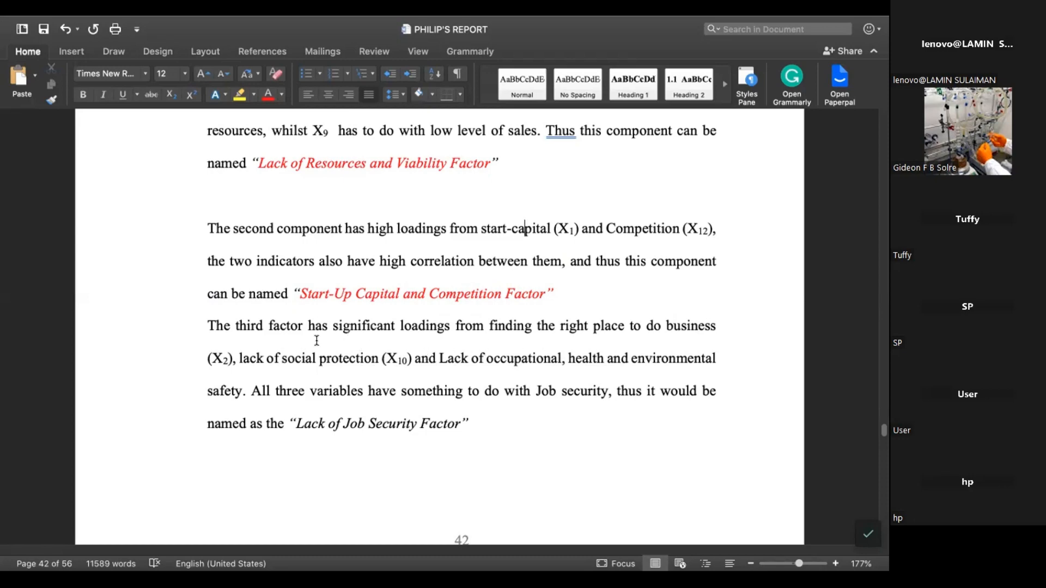
{"action": "scroll", "coordinate": [413, 376], "scroll_direction": "down", "scroll_amount": 1}
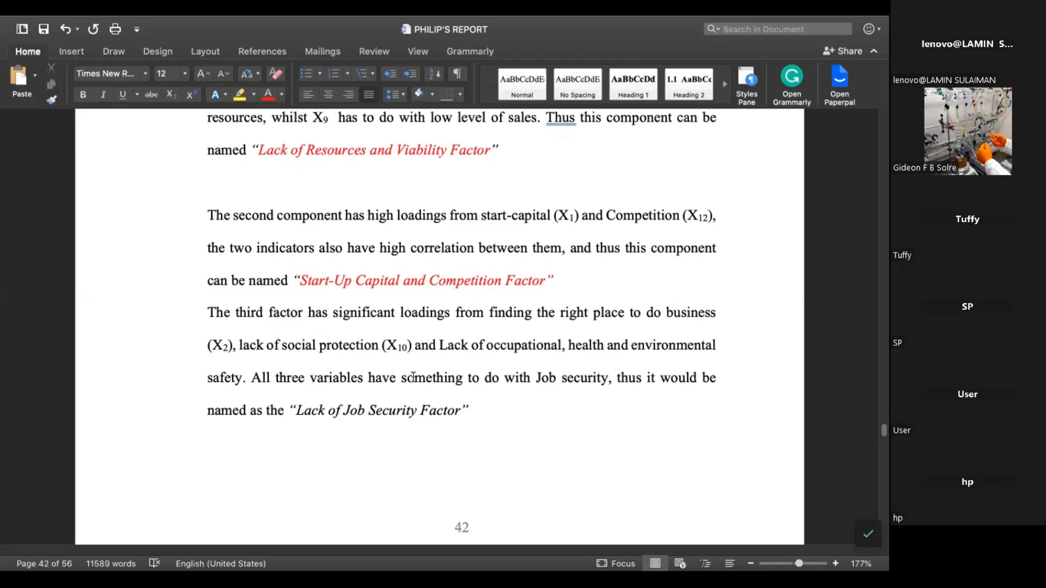
{"action": "scroll", "coordinate": [414, 377], "scroll_direction": "up", "scroll_amount": 10}
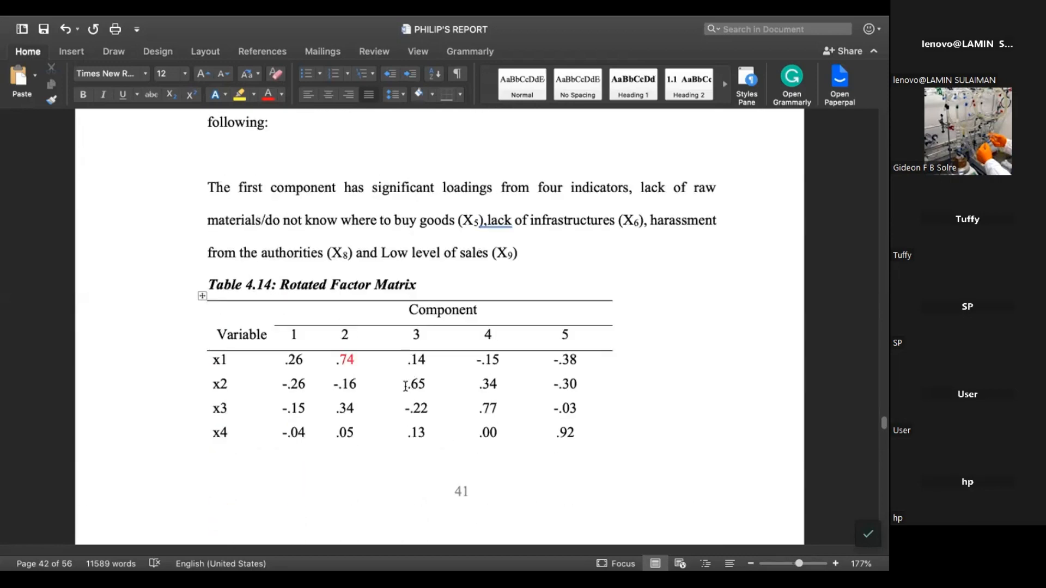
{"action": "left_click_drag", "start_coordinate": [407, 384], "coordinate": [430, 385]}
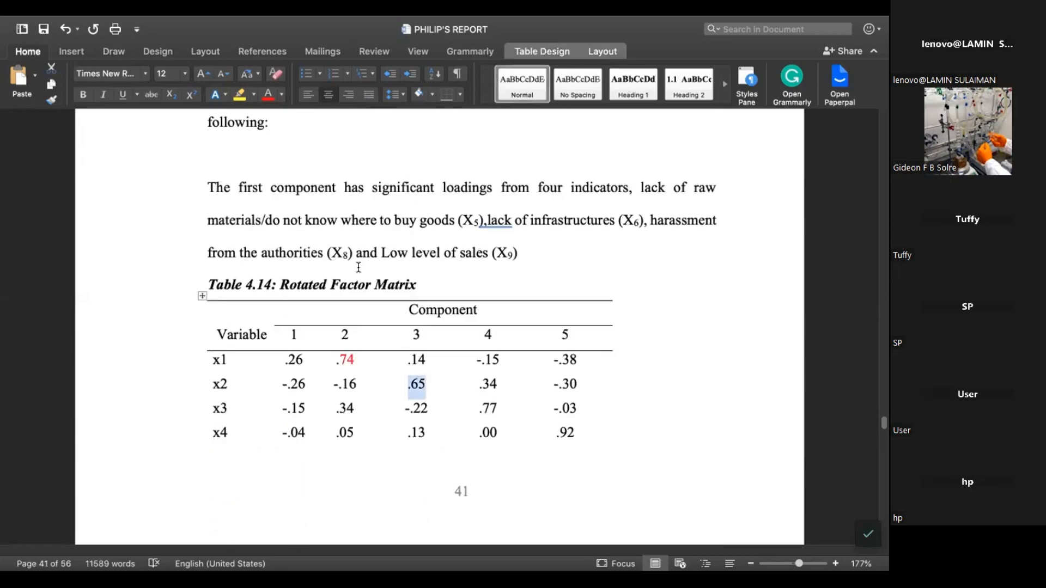
{"action": "left_click", "coordinate": [269, 96]}
{"action": "scroll", "coordinate": [348, 218], "scroll_direction": "down", "scroll_amount": 10}
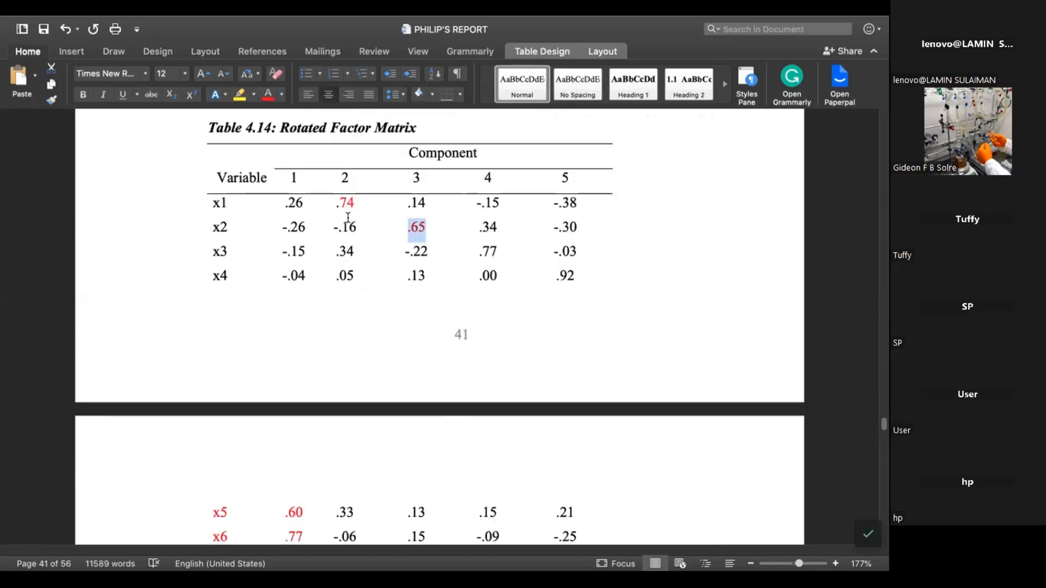
{"action": "scroll", "coordinate": [348, 218], "scroll_direction": "down", "scroll_amount": 12}
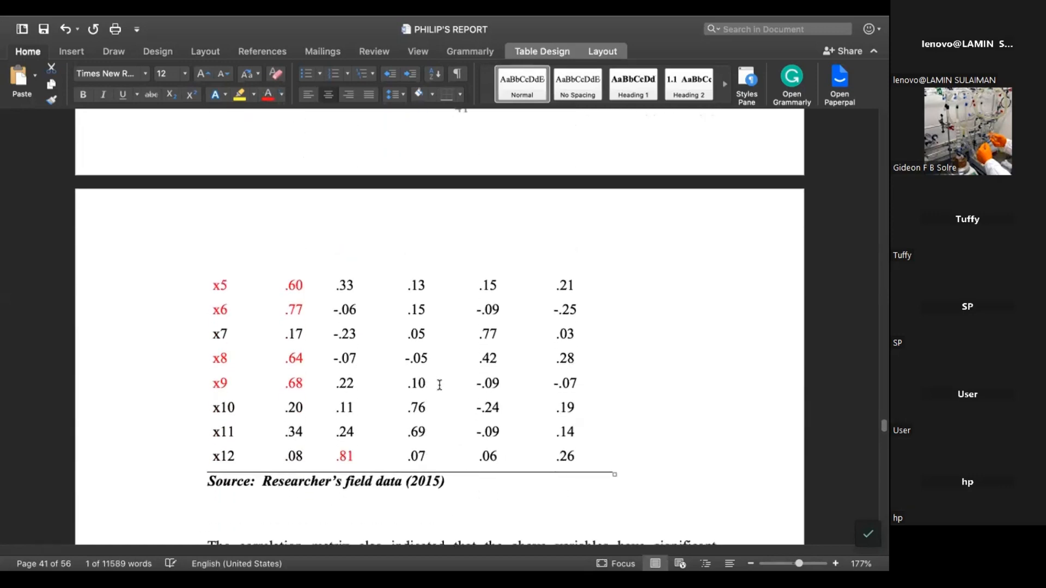
{"action": "mouse_move", "coordinate": [405, 405]}
{"action": "left_mouse_down"}
{"action": "mouse_move", "coordinate": [426, 410]}
{"action": "mouse_move", "coordinate": [417, 433]}
{"action": "mouse_move", "coordinate": [401, 418]}
{"action": "left_mouse_up"}
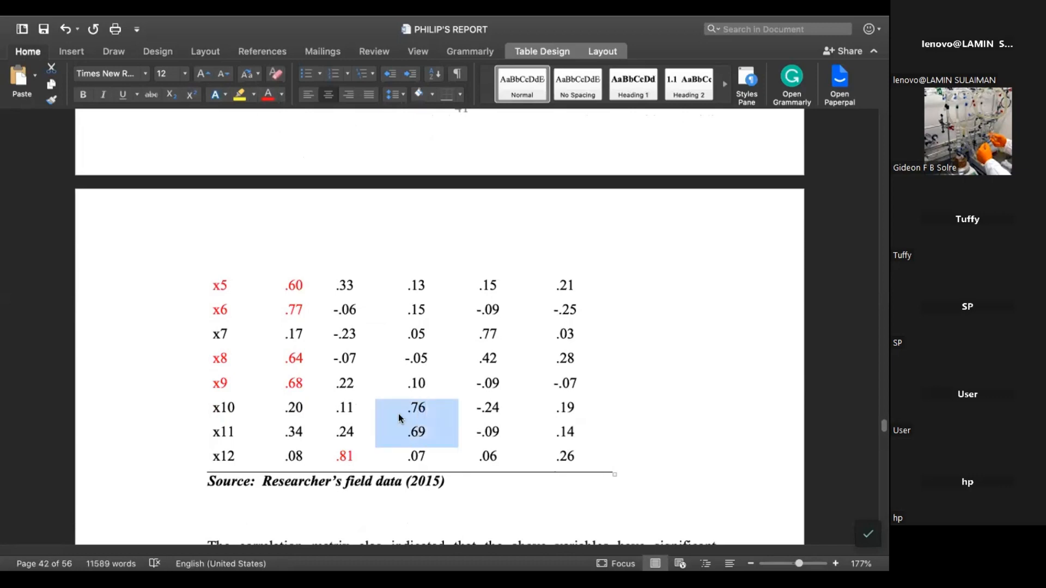
{"action": "left_click", "coordinate": [267, 96]}
Insert the variable label "X11" after "safety" in the third factor's paragraph.
{"action": "scroll", "coordinate": [470, 361], "scroll_direction": "down", "scroll_amount": 15}
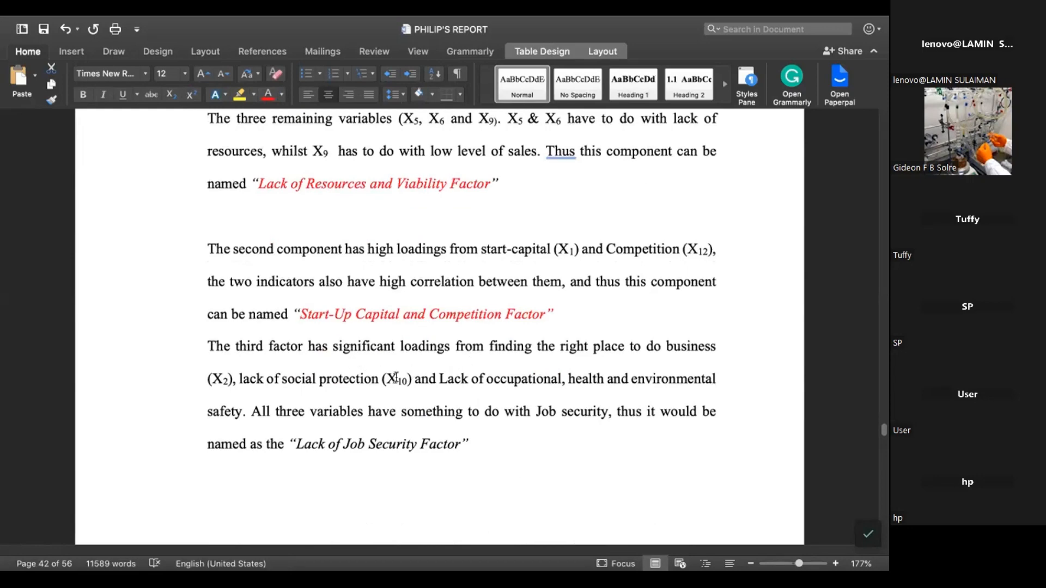
{"action": "scroll", "coordinate": [397, 377], "scroll_direction": "down", "scroll_amount": 8}
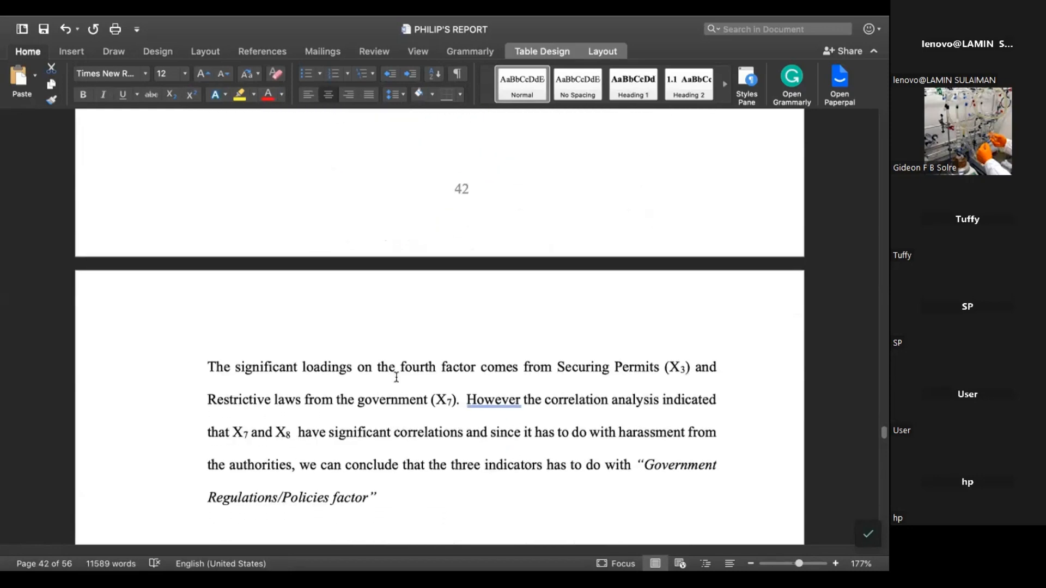
{"action": "scroll", "coordinate": [396, 377], "scroll_direction": "down", "scroll_amount": 1}
{"action": "scroll", "coordinate": [397, 377], "scroll_direction": "up", "scroll_amount": 3}
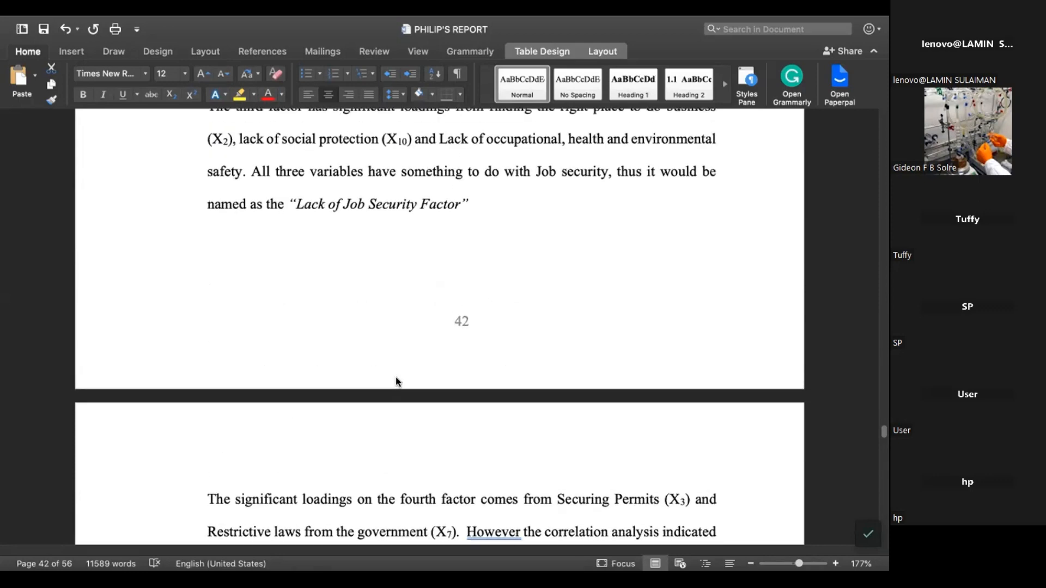
{"action": "scroll", "coordinate": [395, 377], "scroll_direction": "up", "scroll_amount": 1}
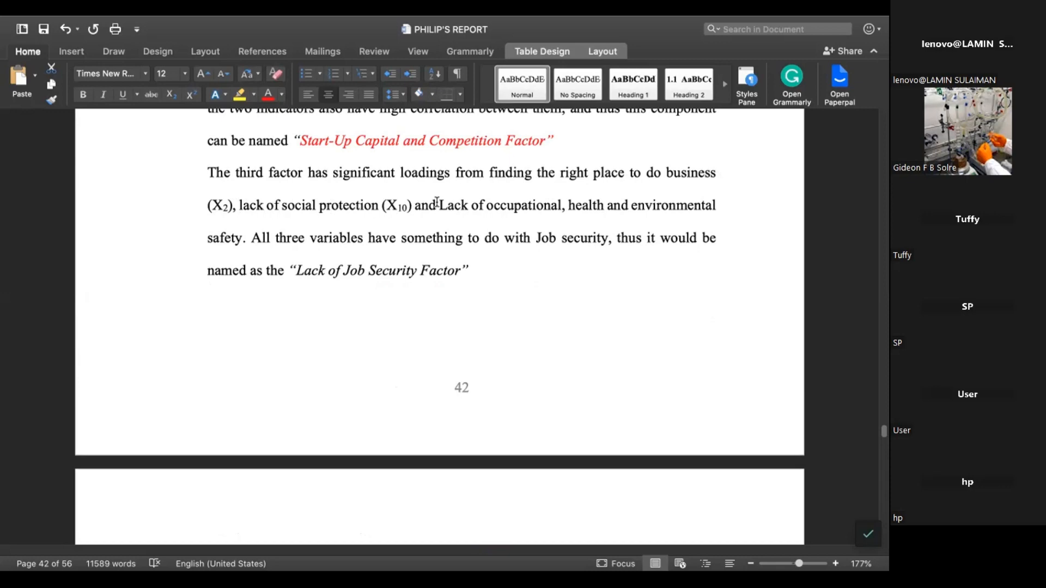
{"action": "scroll", "coordinate": [441, 204], "scroll_direction": "up", "scroll_amount": 10}
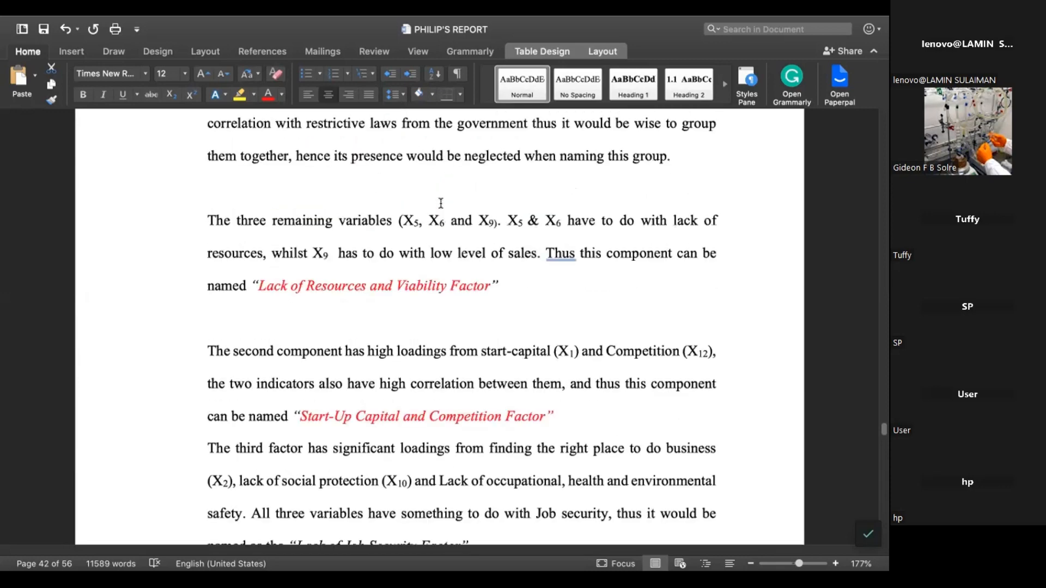
{"action": "scroll", "coordinate": [441, 203], "scroll_direction": "down", "scroll_amount": 3}
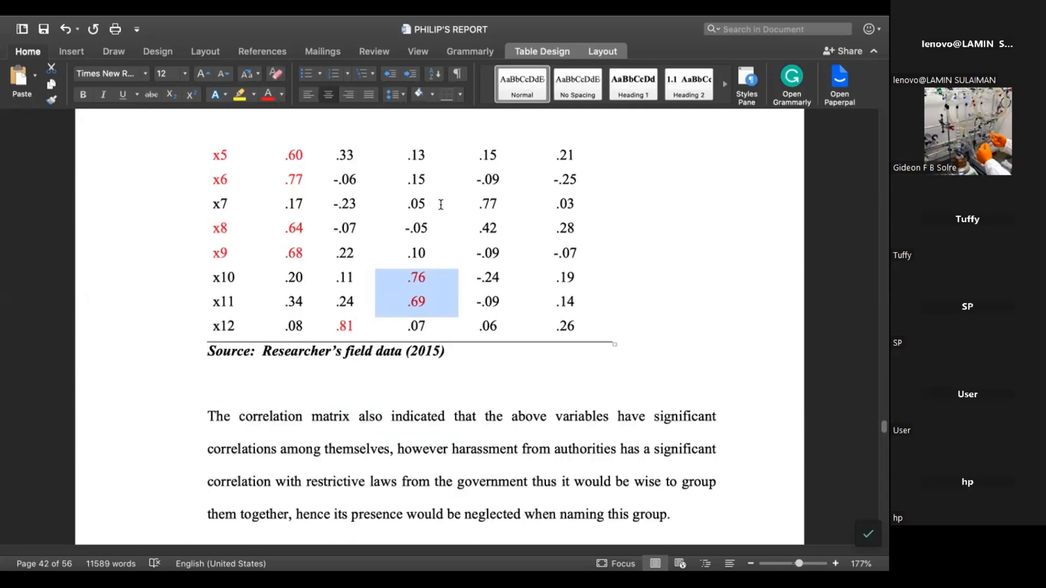
{"action": "scroll", "coordinate": [419, 250], "scroll_direction": "down", "scroll_amount": 10}
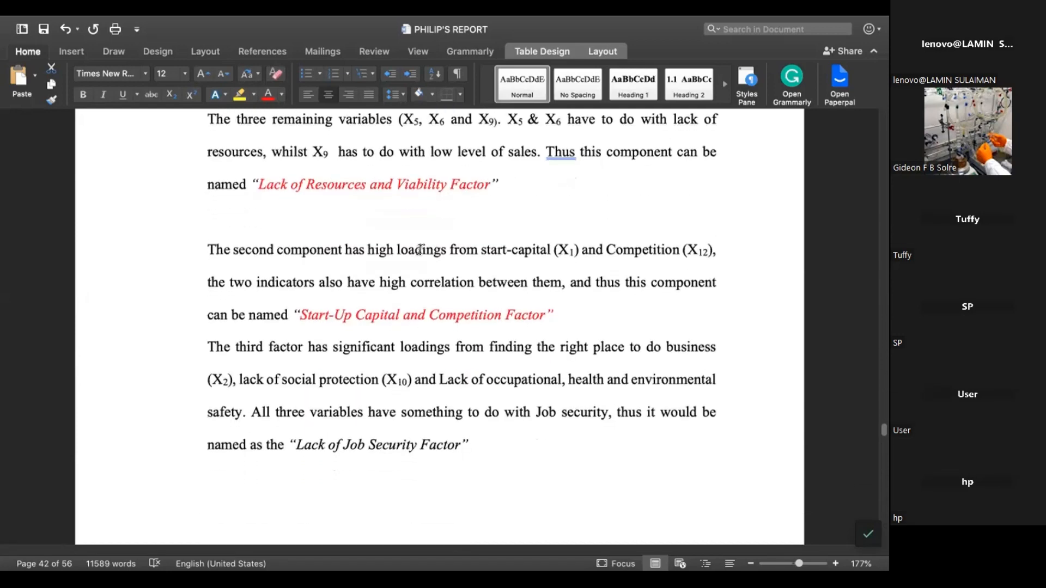
{"action": "scroll", "coordinate": [430, 262], "scroll_direction": "down", "scroll_amount": 3}
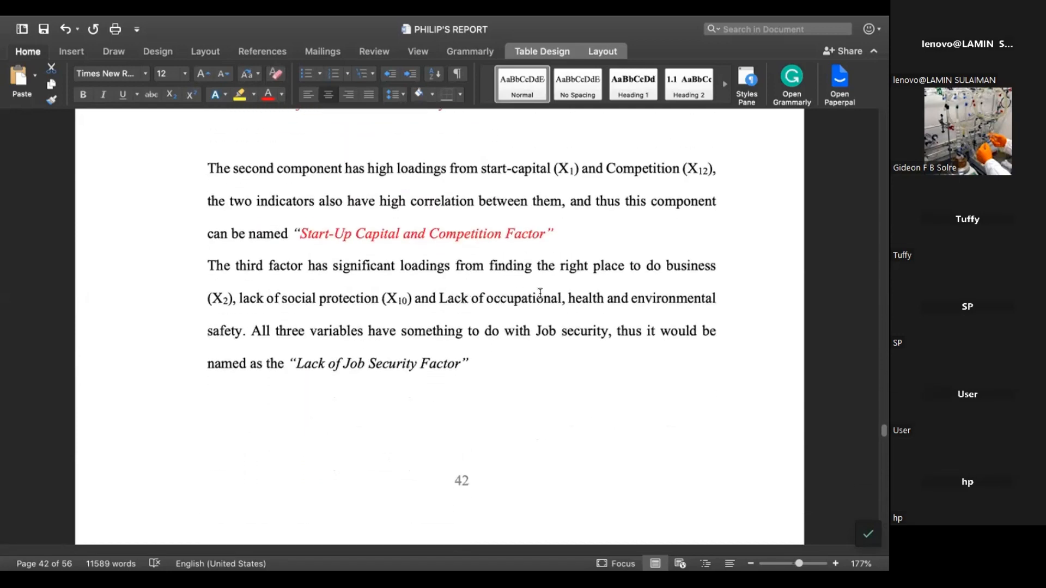
{"action": "scroll", "coordinate": [550, 283], "scroll_direction": "down", "scroll_amount": 2}
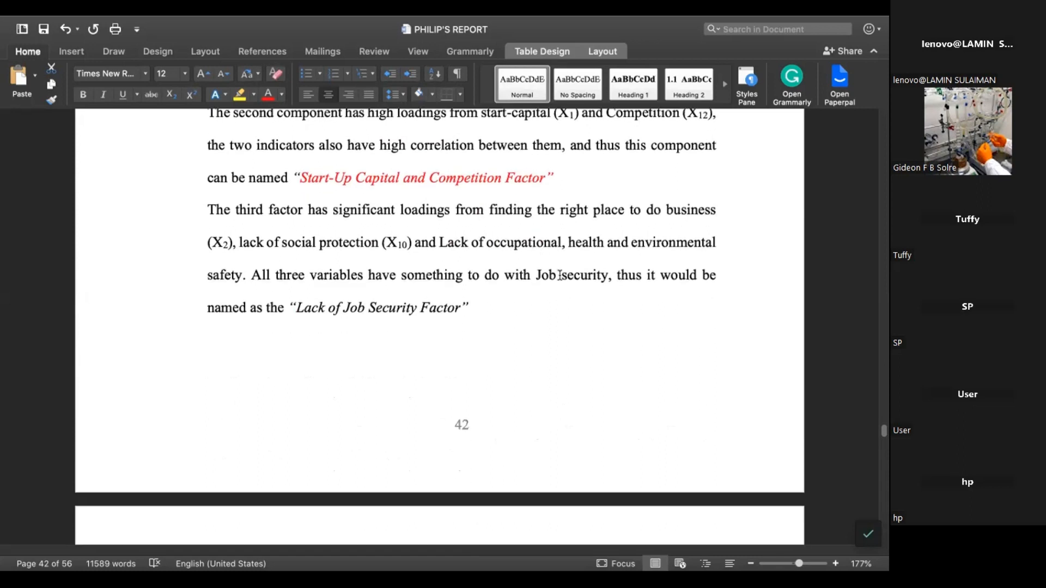
{"action": "left_click", "coordinate": [241, 274]}
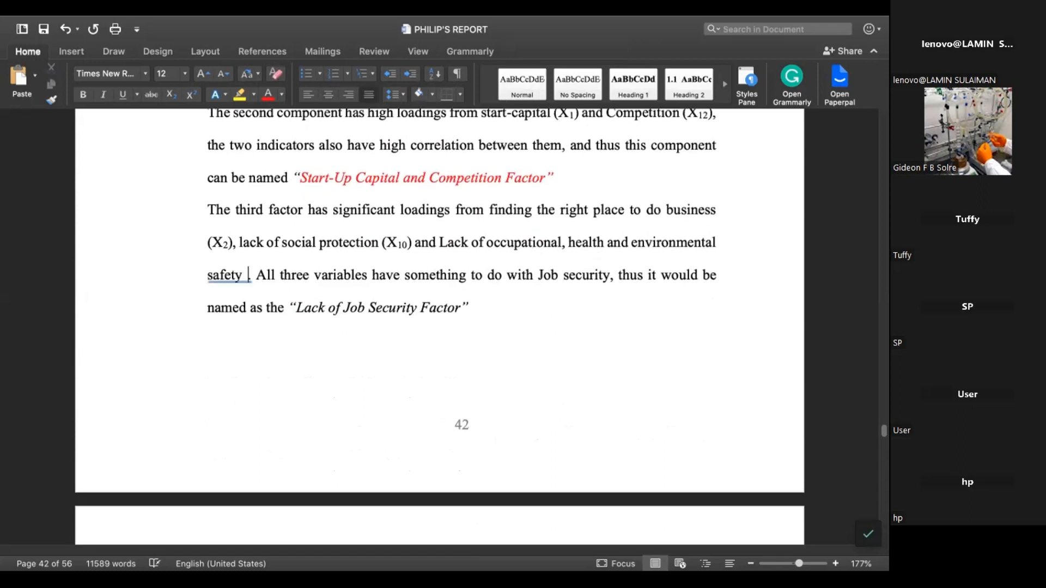
{"action": "type", "text": "X11"}
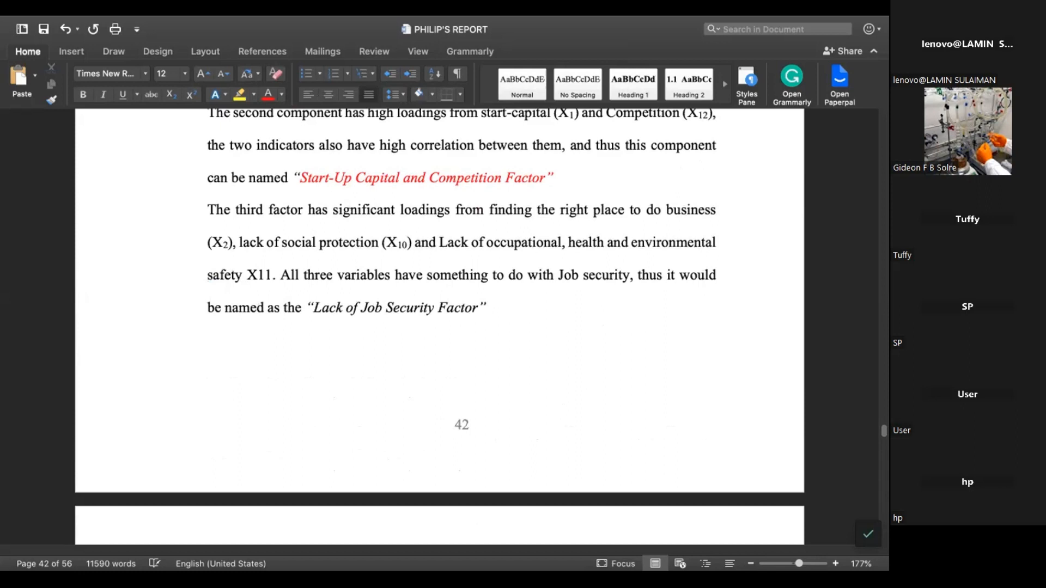
Colour the third factor's name, "Lack of Job Security Factor", red in the interpretation text.
{"action": "scroll", "coordinate": [348, 283], "scroll_direction": "down", "scroll_amount": 1}
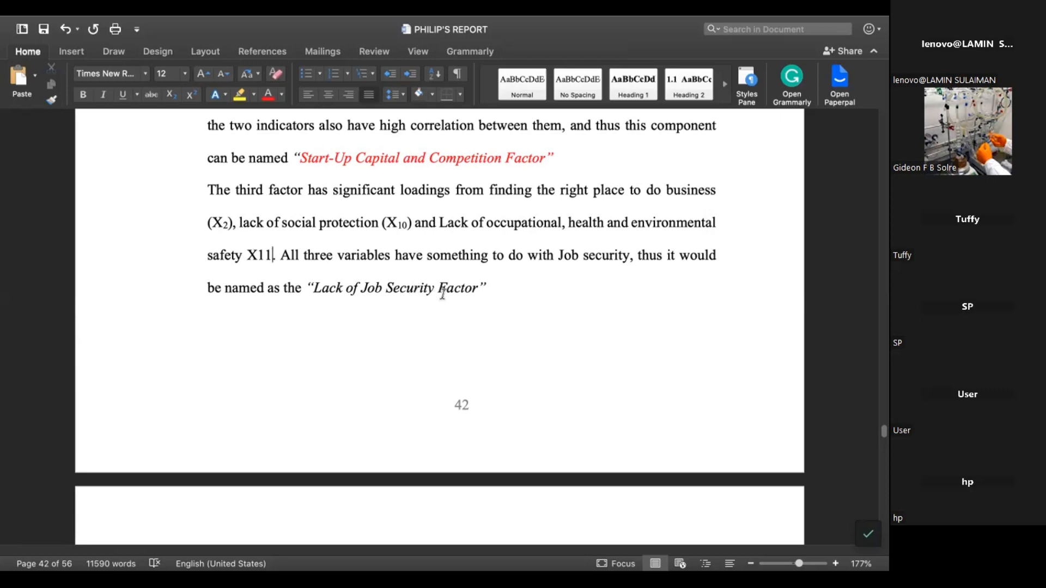
{"action": "left_click_drag", "start_coordinate": [311, 288], "coordinate": [478, 289]}
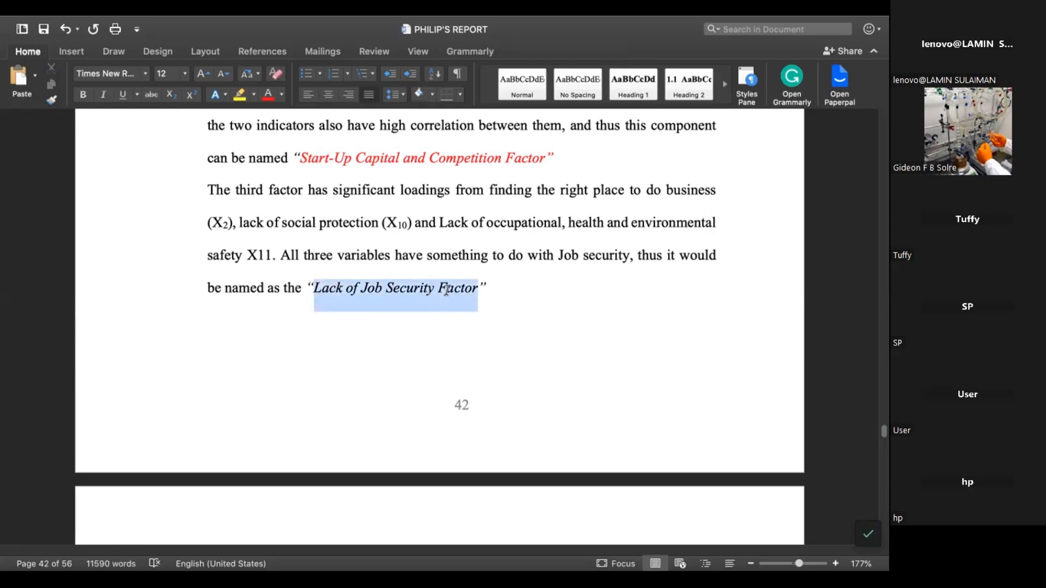
{"action": "left_click", "coordinate": [265, 95]}
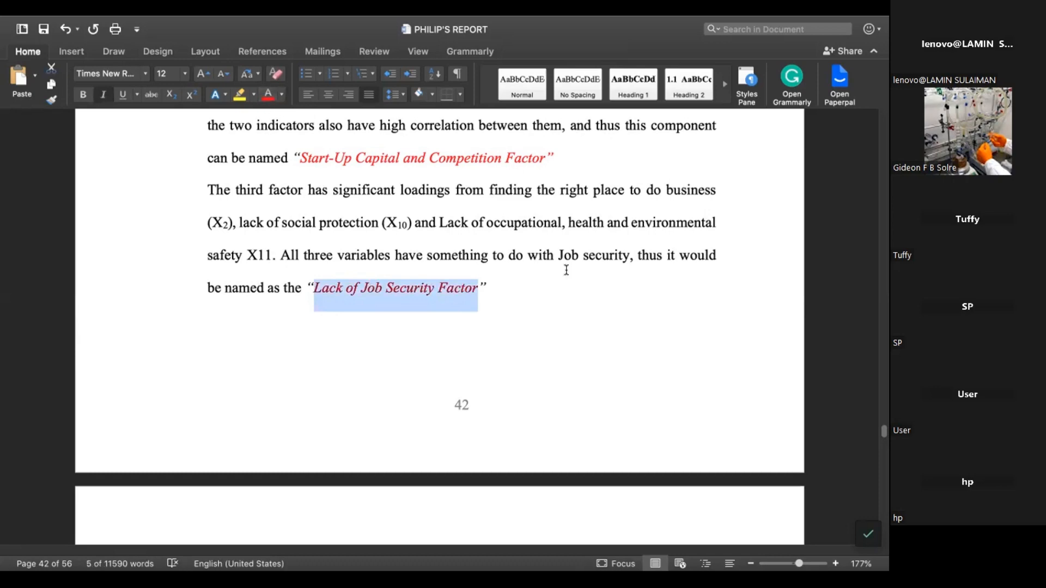
{"action": "left_click", "coordinate": [571, 293]}
Colour the component 4 loadings of x3 and x7 red in the Rotated Factor Matrix.
{"action": "scroll", "coordinate": [572, 295], "scroll_direction": "up", "scroll_amount": 10}
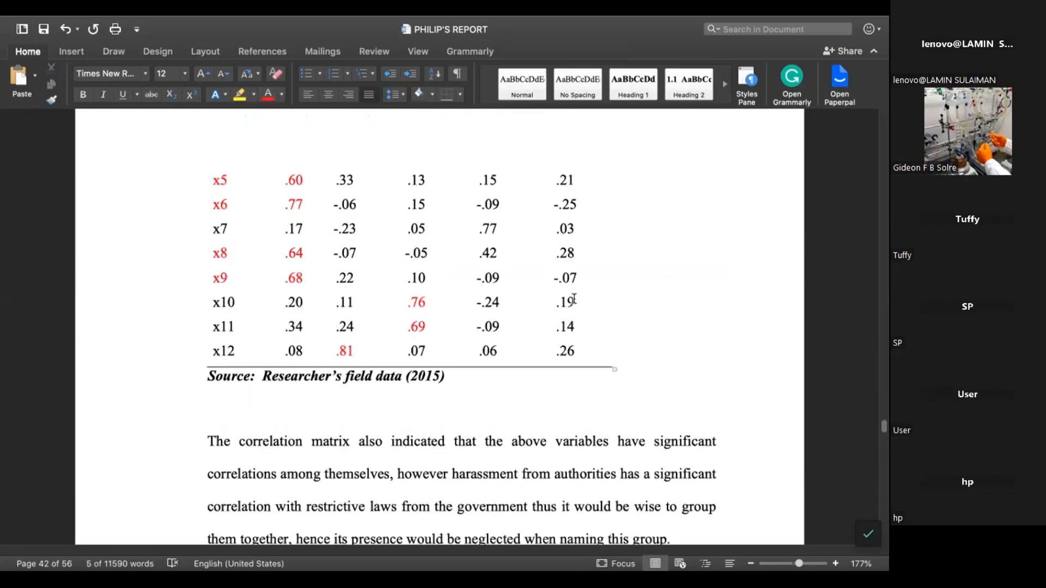
{"action": "scroll", "coordinate": [574, 298], "scroll_direction": "up", "scroll_amount": 10}
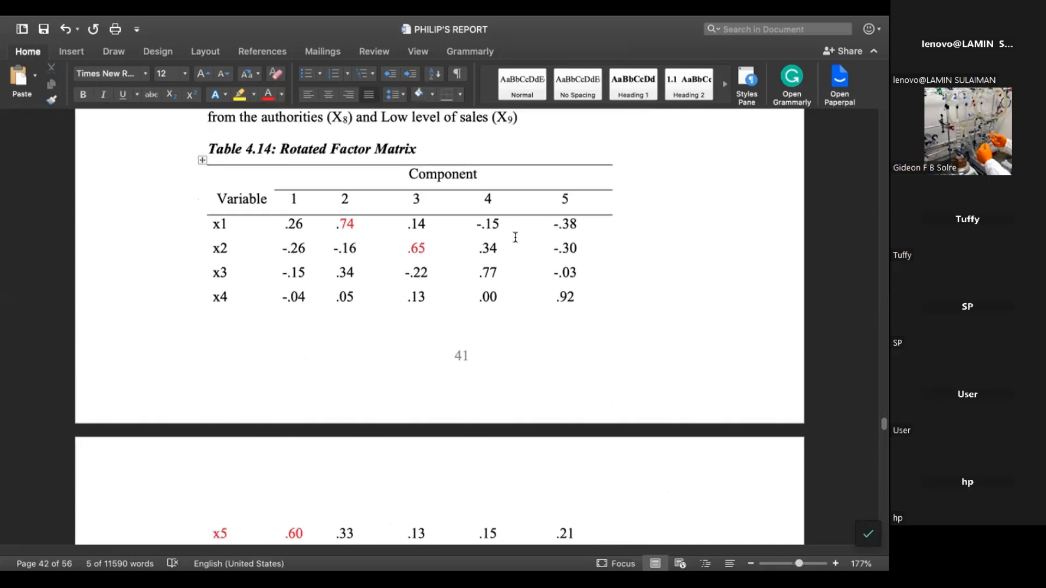
{"action": "double_click", "coordinate": [477, 272]}
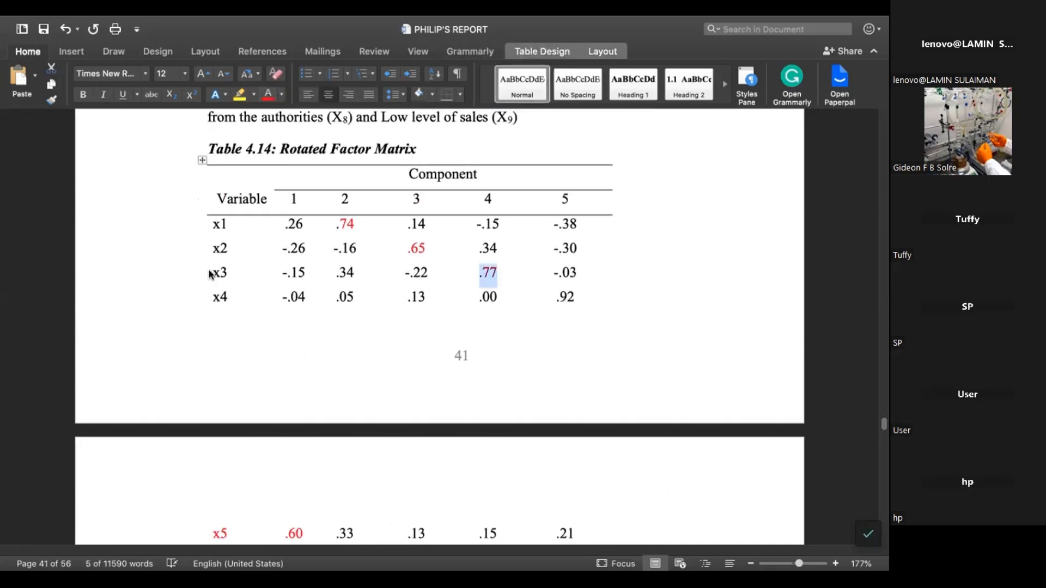
{"action": "scroll", "coordinate": [476, 305], "scroll_direction": "down", "scroll_amount": 5}
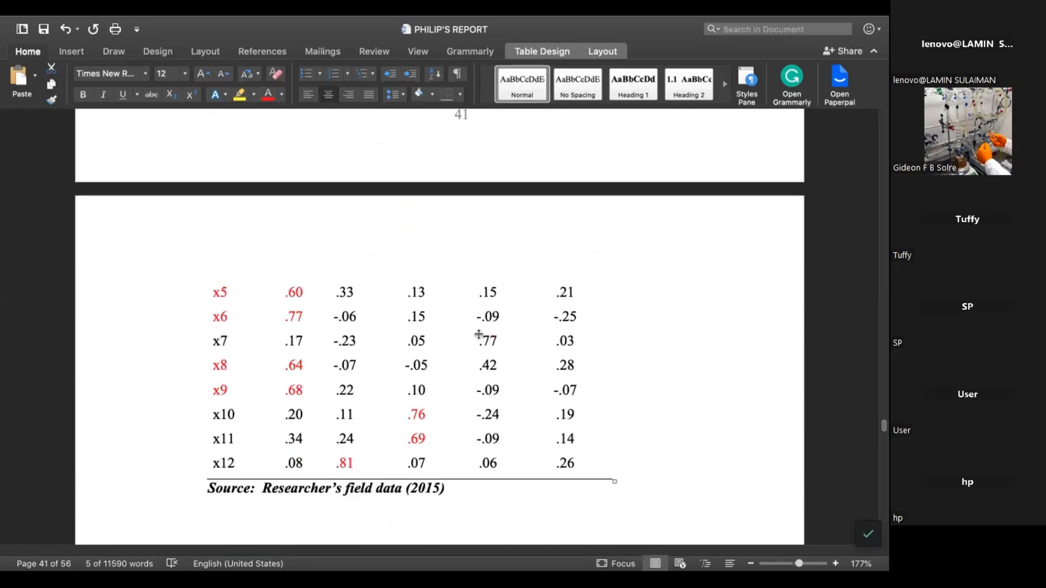
{"action": "double_click", "coordinate": [487, 340]}
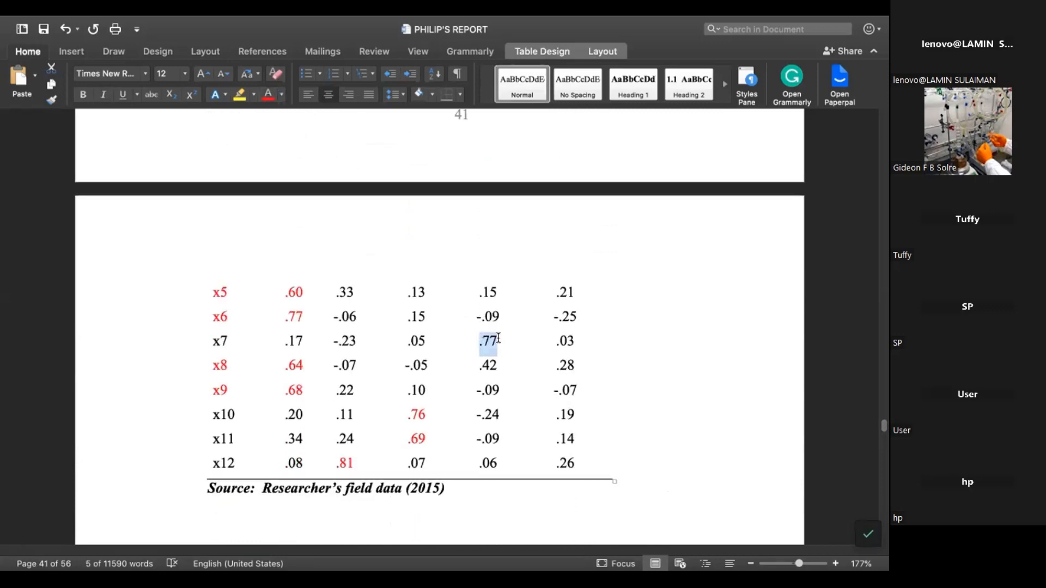
{"action": "left_click", "coordinate": [268, 96]}
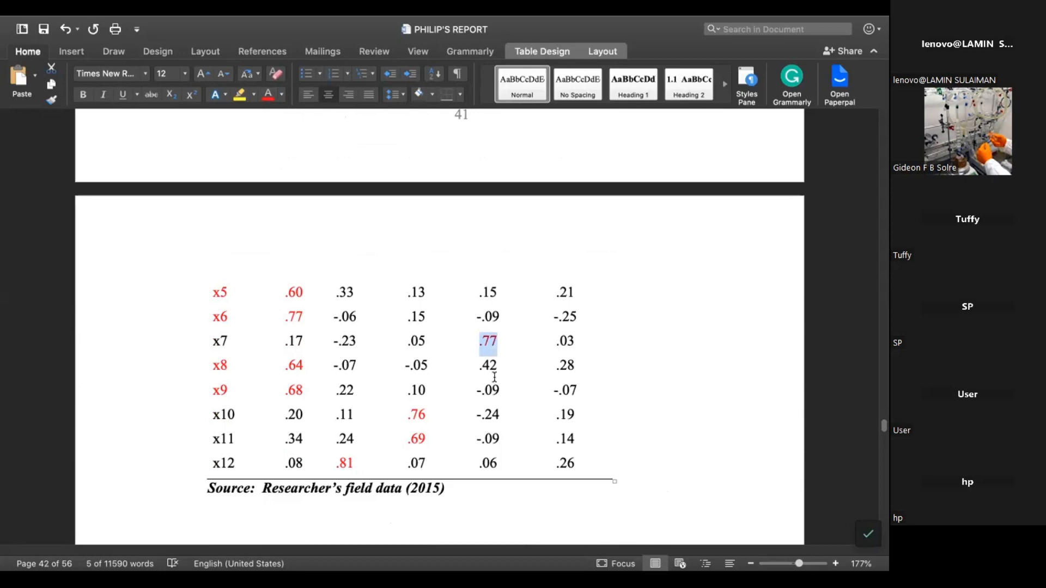
{"action": "scroll", "coordinate": [499, 385], "scroll_direction": "up", "scroll_amount": 6}
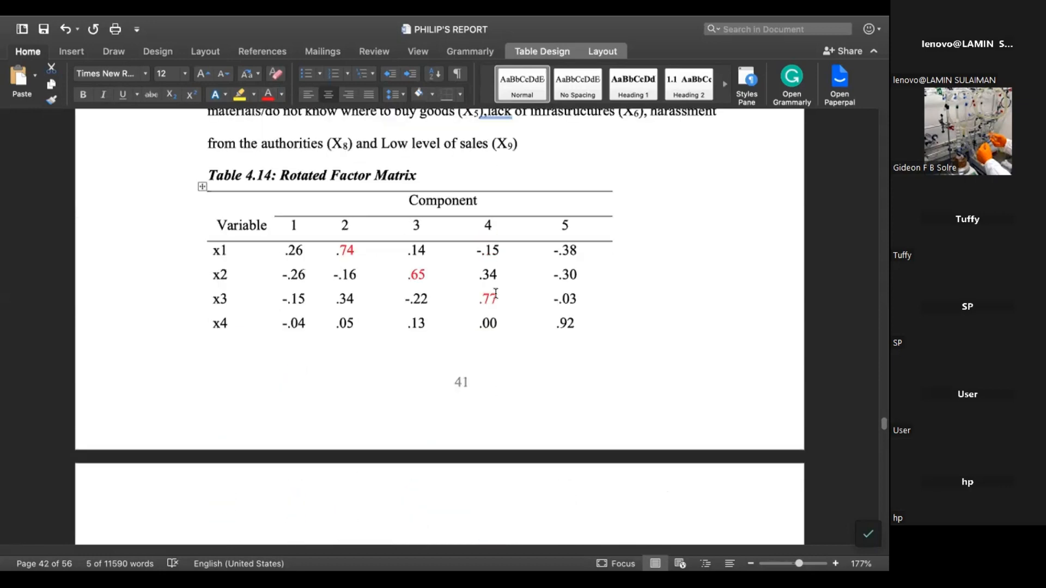
{"action": "scroll", "coordinate": [489, 292], "scroll_direction": "down", "scroll_amount": 3}
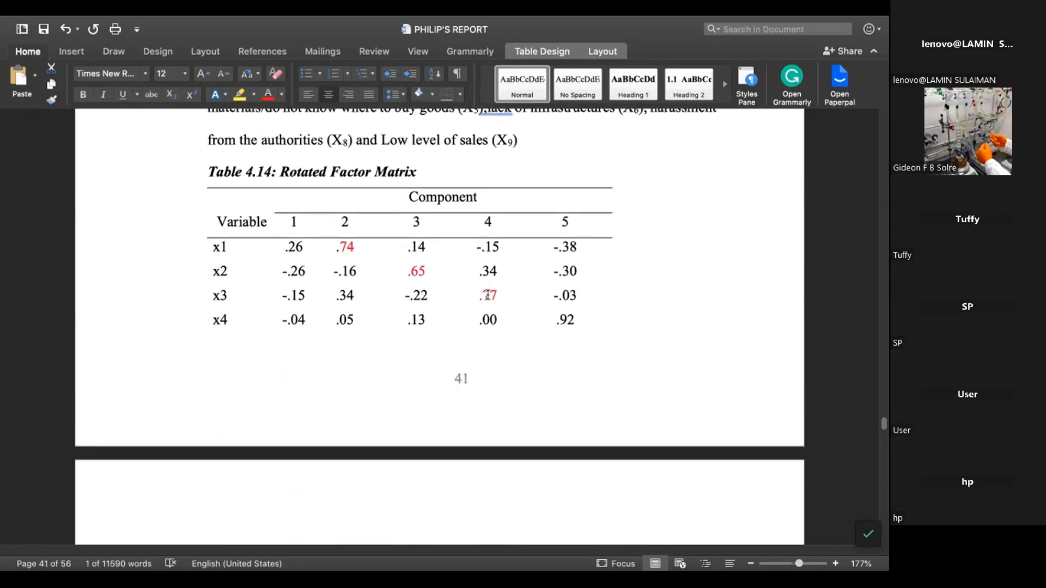
Colour the fourth factor's name, "Government Regulations/Policies factor", red in the interpretation text.
{"action": "scroll", "coordinate": [488, 295], "scroll_direction": "down", "scroll_amount": 15}
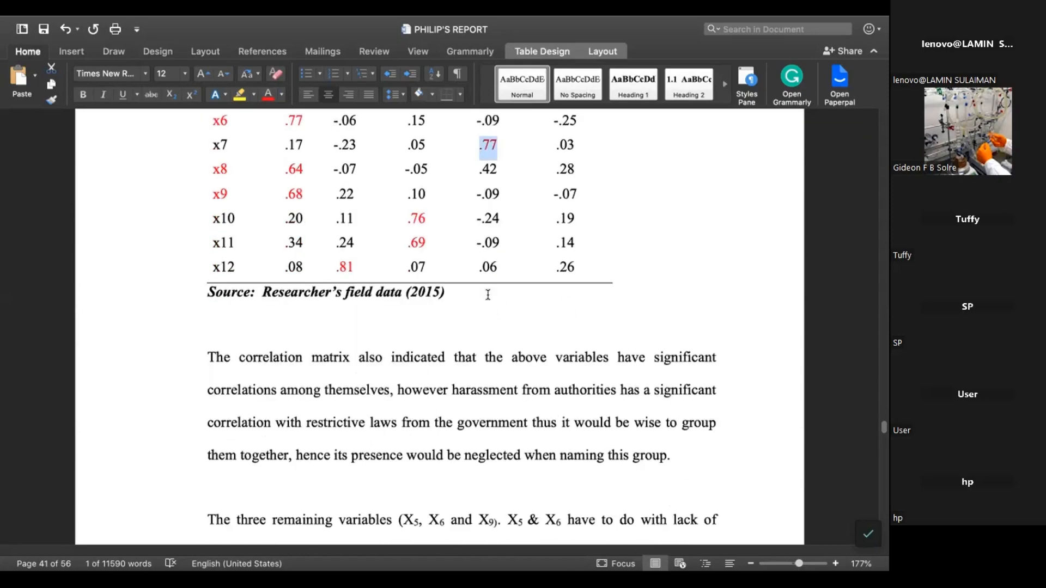
{"action": "scroll", "coordinate": [488, 295], "scroll_direction": "down", "scroll_amount": 14}
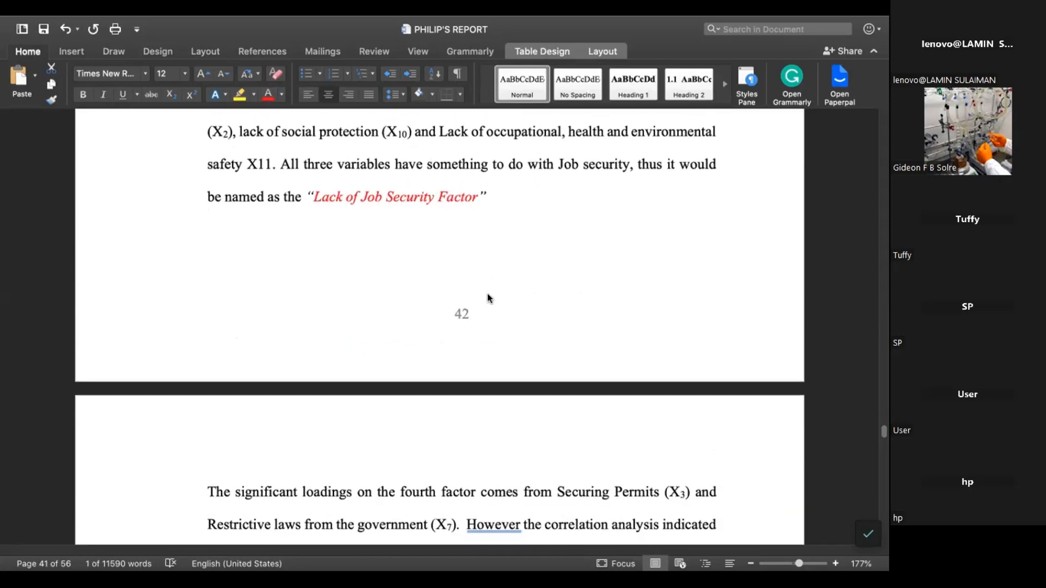
{"action": "scroll", "coordinate": [488, 295], "scroll_direction": "down", "scroll_amount": 2}
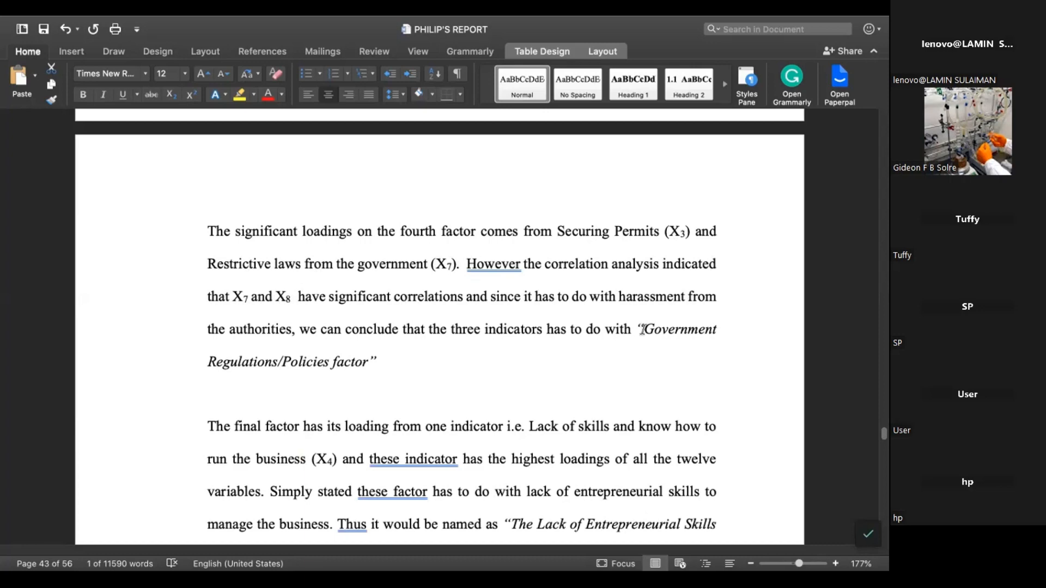
{"action": "left_click_drag", "start_coordinate": [642, 326], "coordinate": [628, 362]}
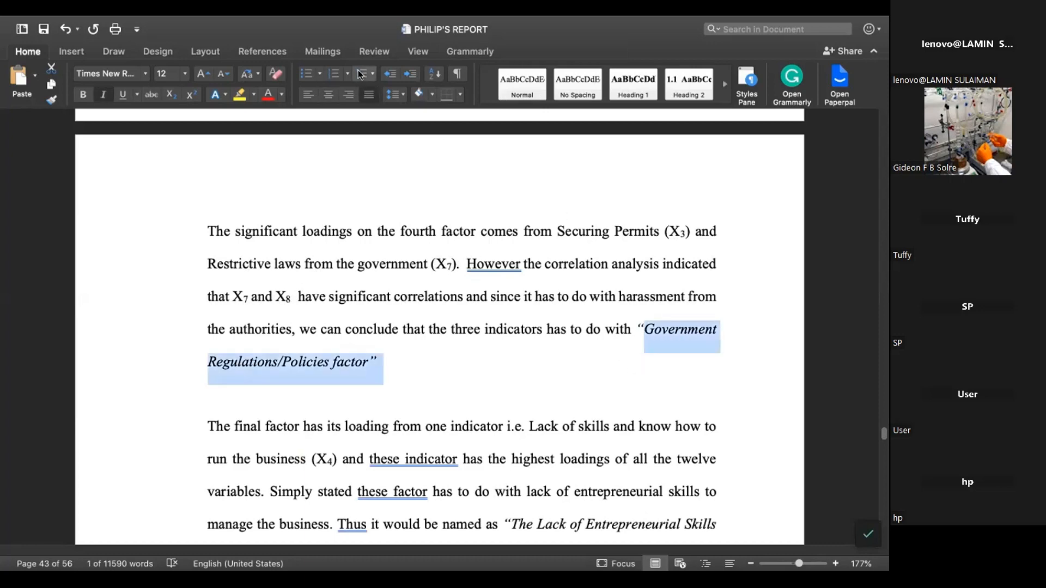
{"action": "left_click", "coordinate": [268, 96]}
Colour the component 5 loading of x4 red in the Rotated Factor Matrix.
{"action": "scroll", "coordinate": [550, 260], "scroll_direction": "up", "scroll_amount": 4}
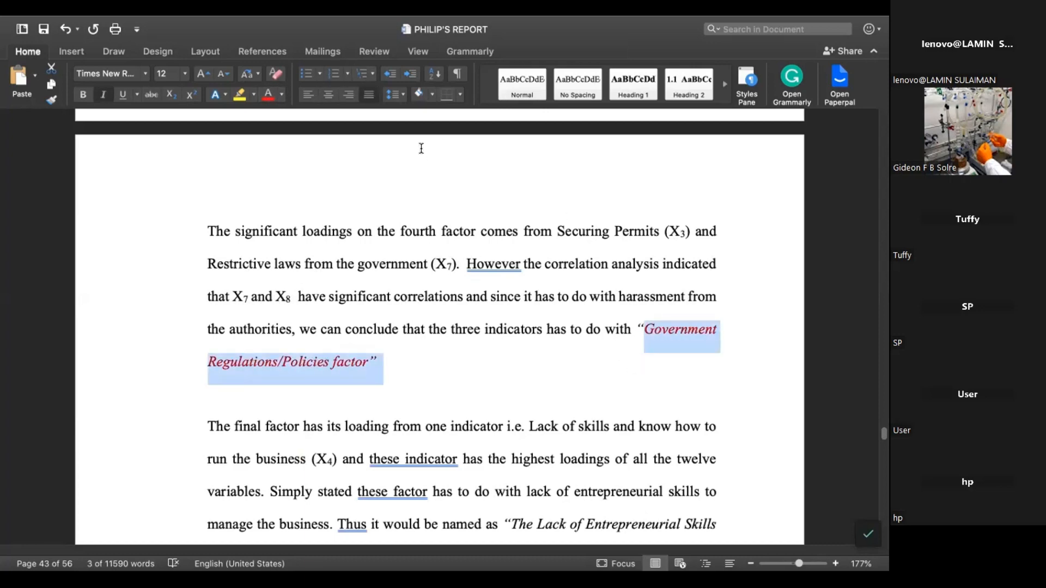
{"action": "scroll", "coordinate": [548, 258], "scroll_direction": "up", "scroll_amount": 10}
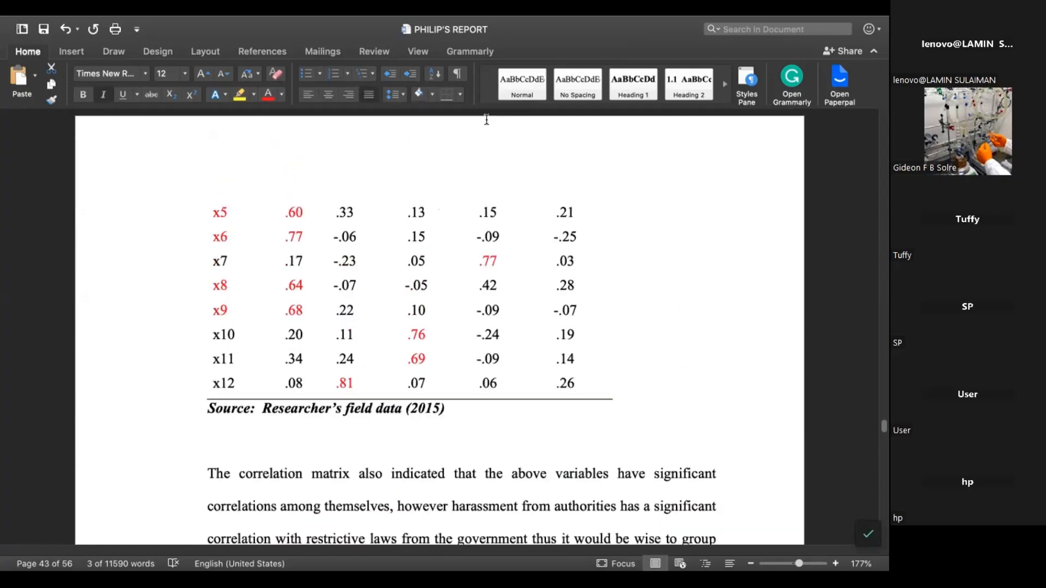
{"action": "scroll", "coordinate": [496, 311], "scroll_direction": "down", "scroll_amount": 12}
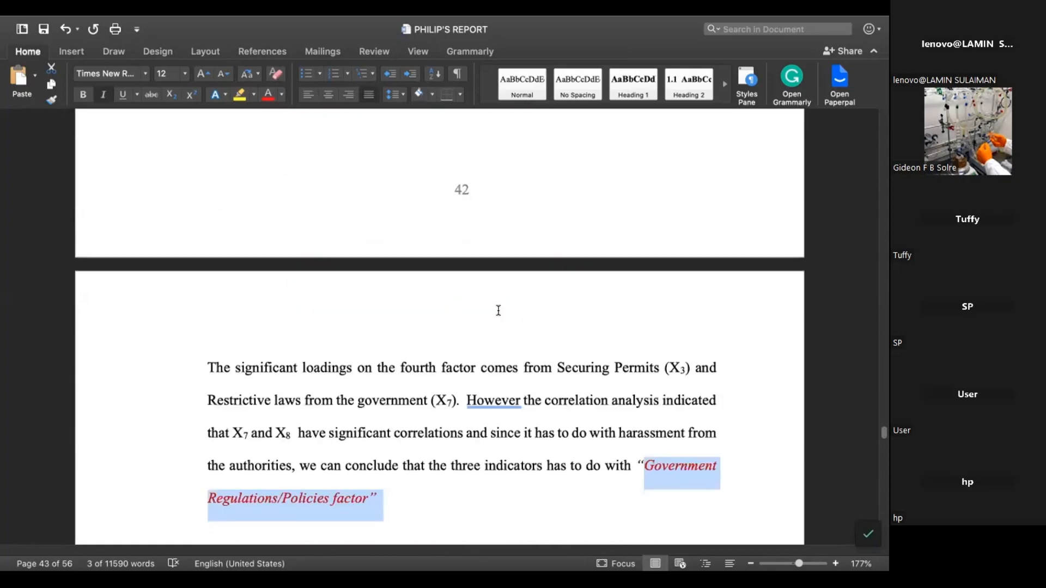
{"action": "scroll", "coordinate": [498, 310], "scroll_direction": "down", "scroll_amount": 1}
{"action": "scroll", "coordinate": [364, 324], "scroll_direction": "down", "scroll_amount": 1}
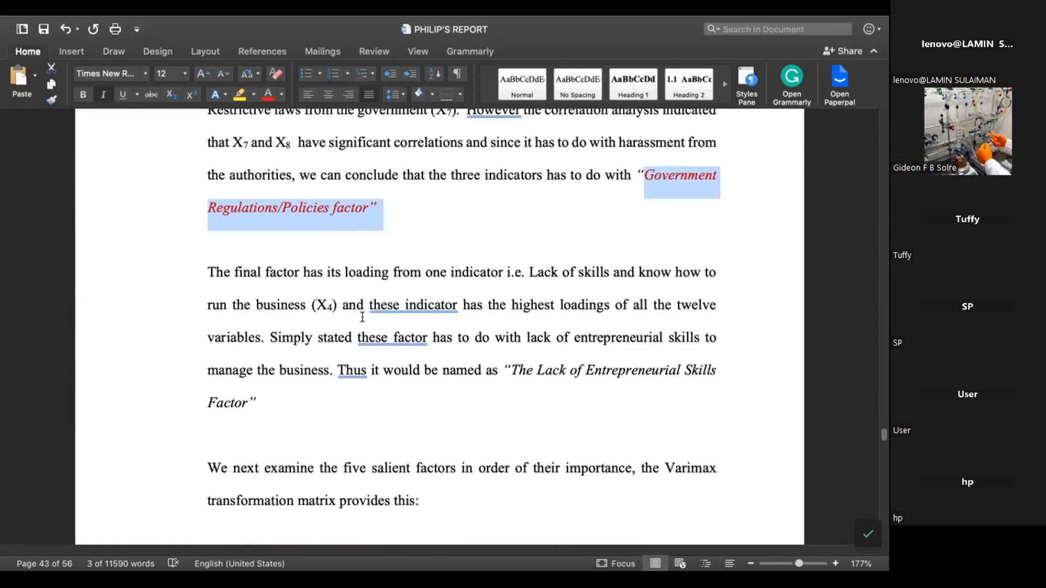
{"action": "scroll", "coordinate": [364, 327], "scroll_direction": "up", "scroll_amount": 15}
{"action": "scroll", "coordinate": [364, 334], "scroll_direction": "up", "scroll_amount": 20}
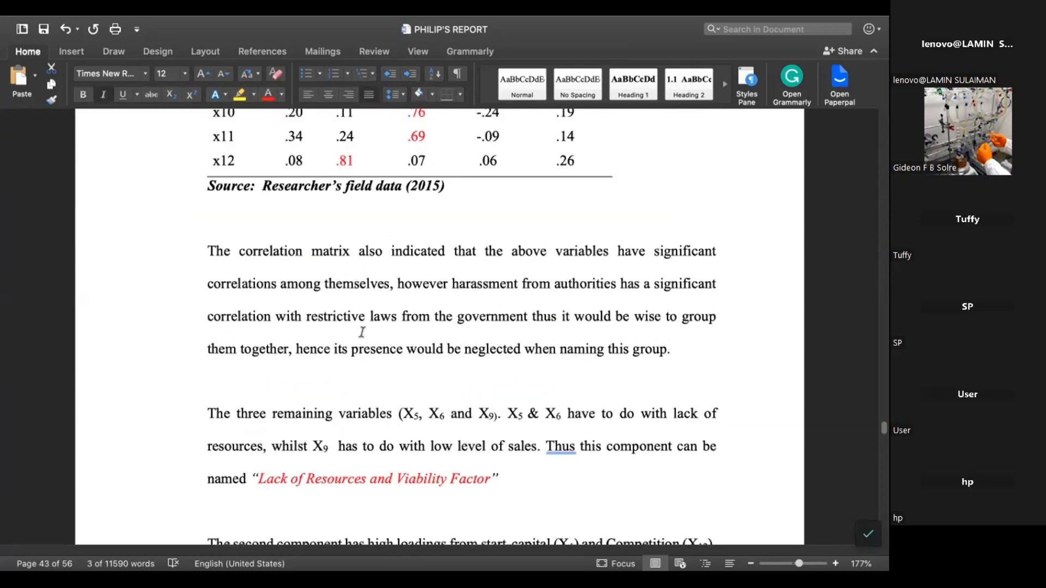
{"action": "scroll", "coordinate": [365, 366], "scroll_direction": "up", "scroll_amount": 5}
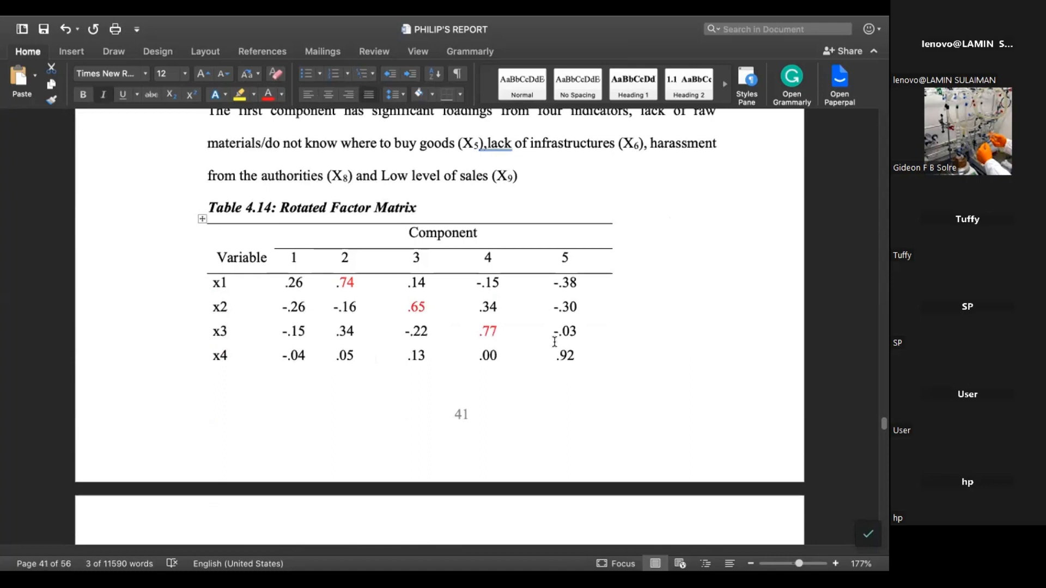
{"action": "double_click", "coordinate": [565, 355]}
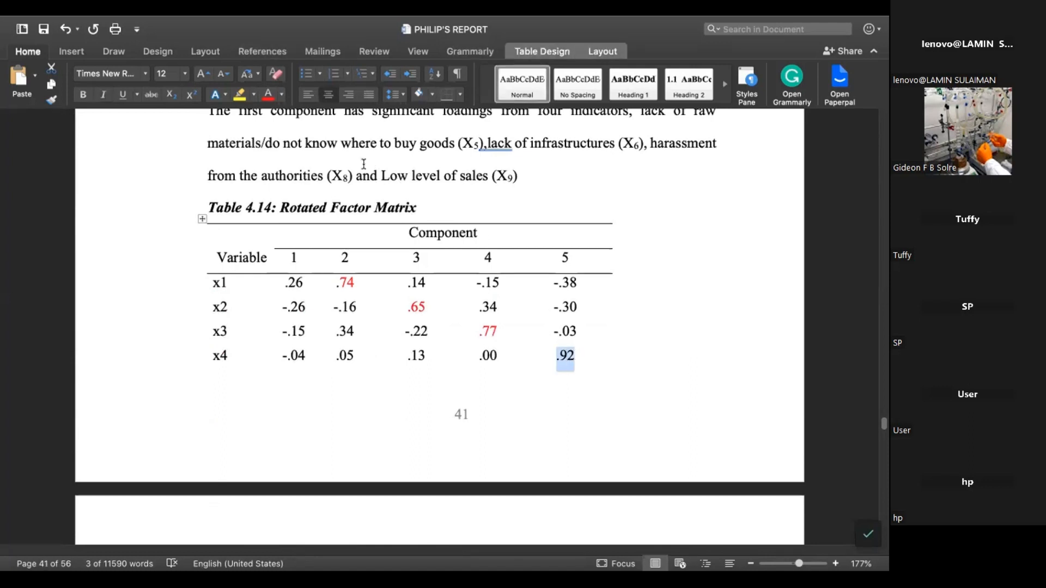
Correct "these indicator" to "this indicator" in the final factor's paragraph.
{"action": "scroll", "coordinate": [542, 430], "scroll_direction": "down", "scroll_amount": 8}
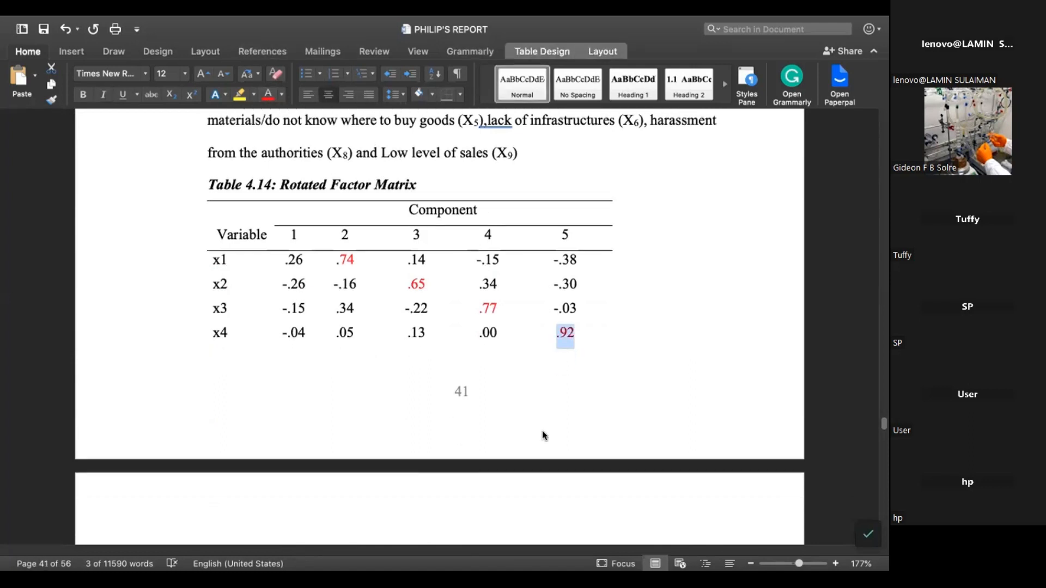
{"action": "scroll", "coordinate": [543, 431], "scroll_direction": "down", "scroll_amount": 5}
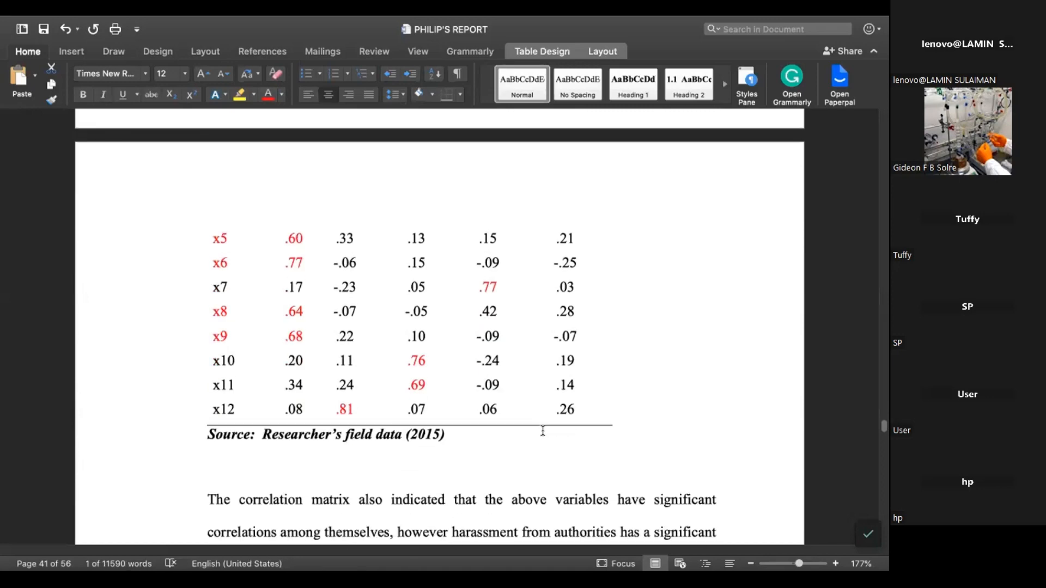
{"action": "scroll", "coordinate": [543, 430], "scroll_direction": "up", "scroll_amount": 14}
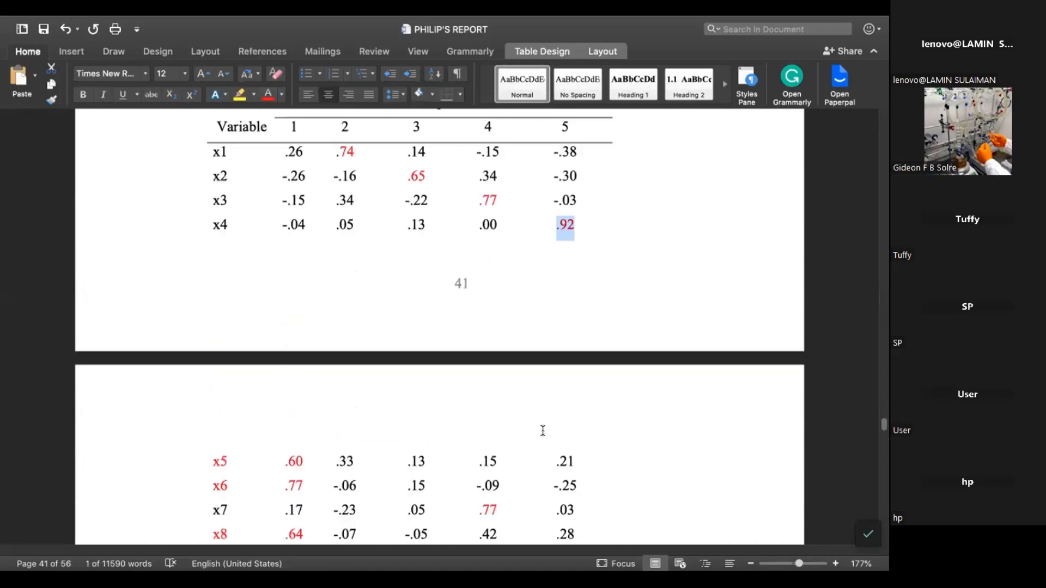
{"action": "scroll", "coordinate": [543, 430], "scroll_direction": "down", "scroll_amount": 6}
{"action": "scroll", "coordinate": [543, 431], "scroll_direction": "down", "scroll_amount": 6}
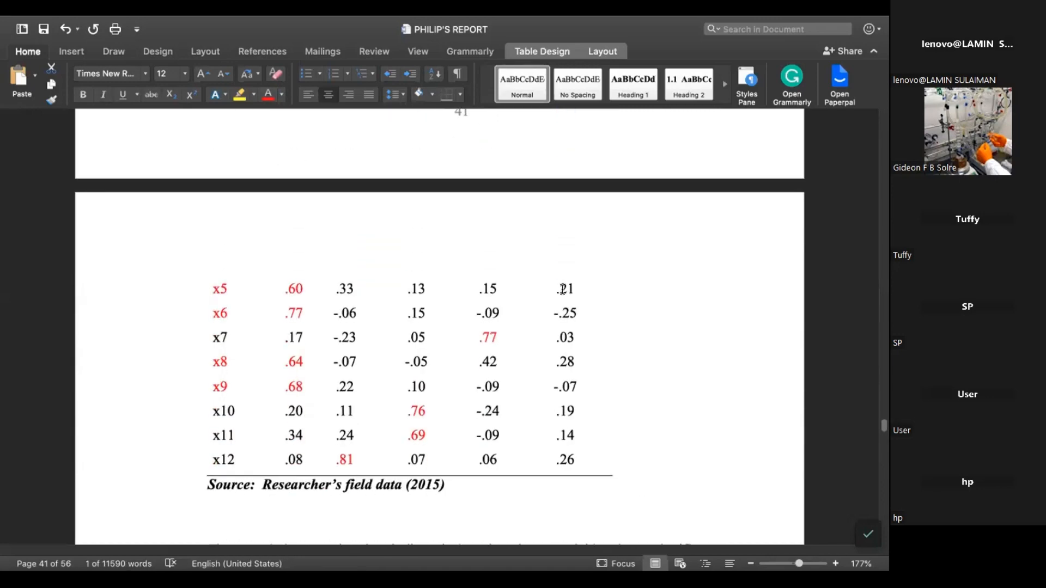
{"action": "scroll", "coordinate": [553, 485], "scroll_direction": "down", "scroll_amount": 20}
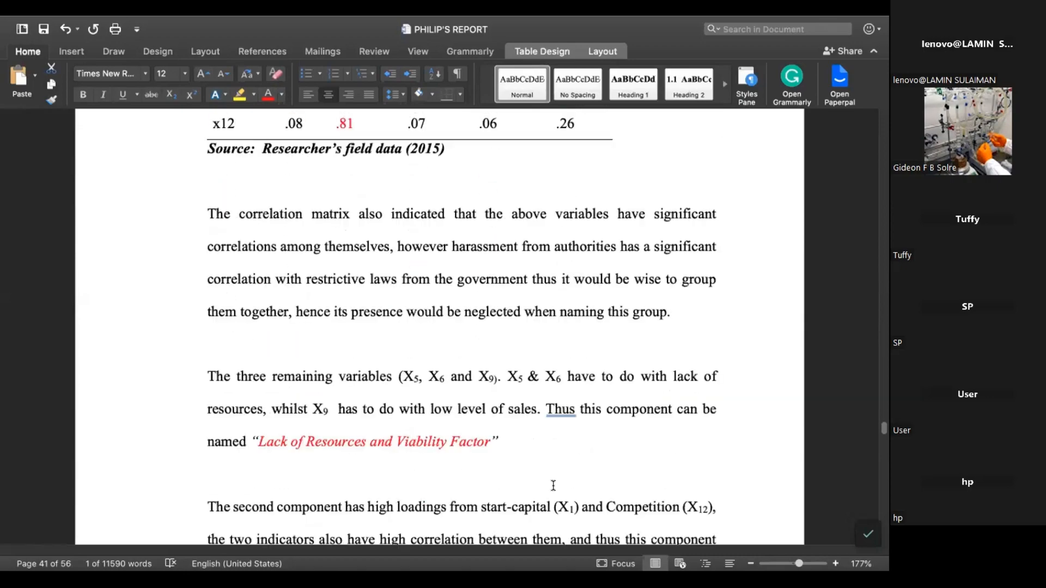
{"action": "scroll", "coordinate": [553, 486], "scroll_direction": "down", "scroll_amount": 13}
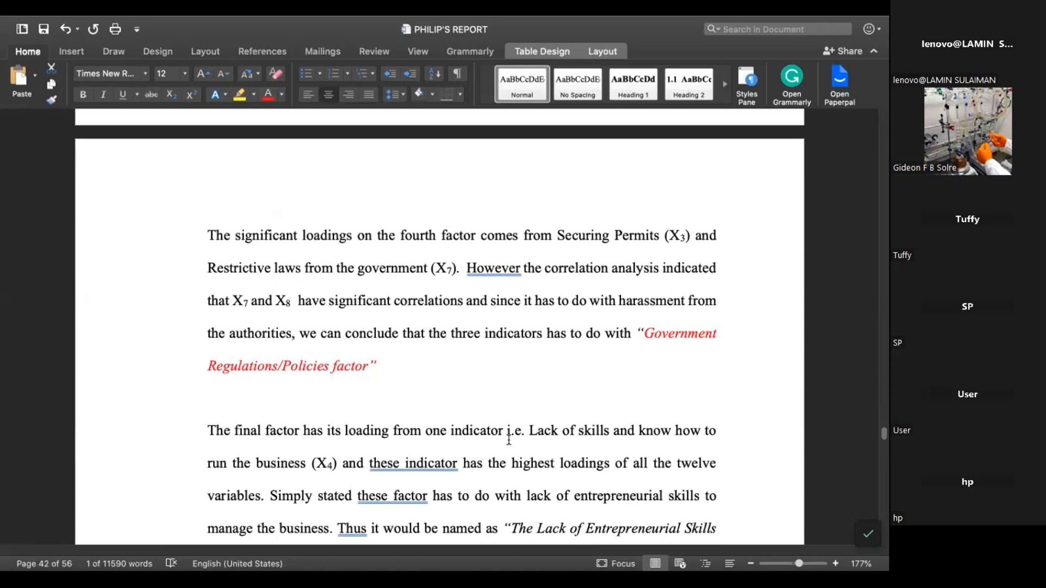
{"action": "scroll", "coordinate": [509, 441], "scroll_direction": "down", "scroll_amount": 7}
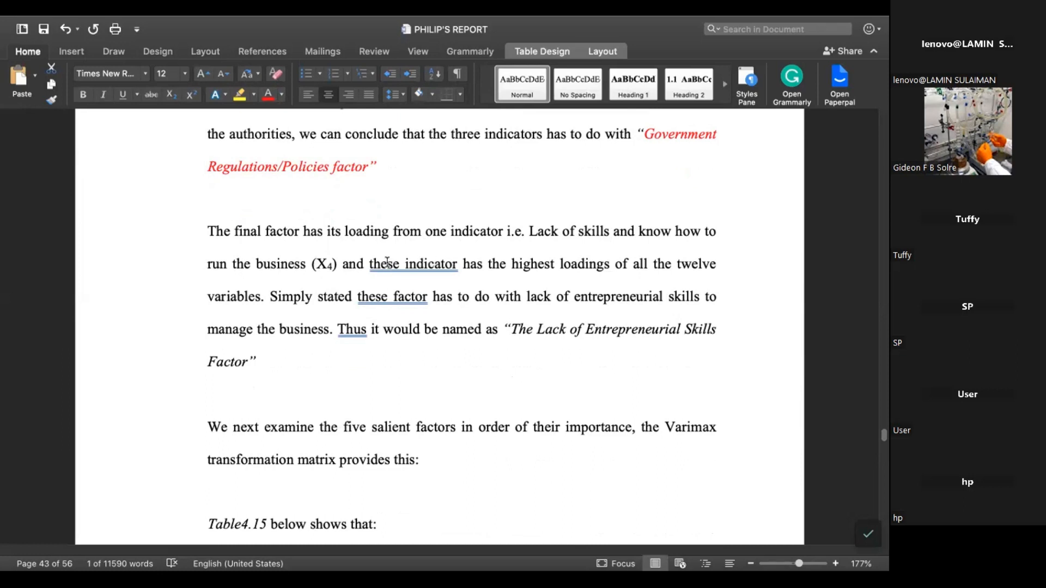
{"action": "left_click", "coordinate": [414, 317]}
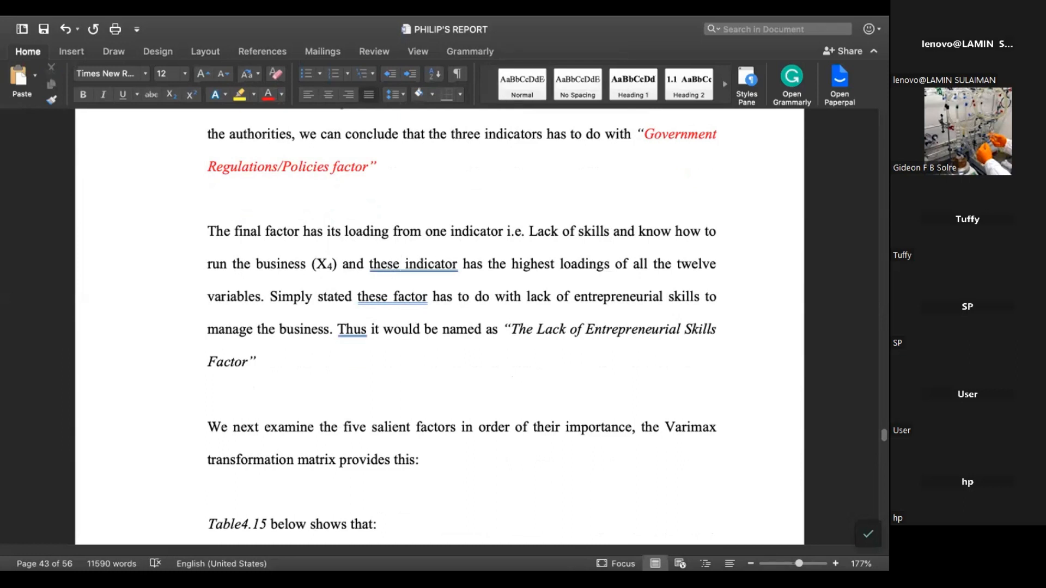
{"action": "key", "text": "BackSpace"}
{"action": "key", "text": "BackSpace"}
{"action": "key", "text": "BackSpace"}
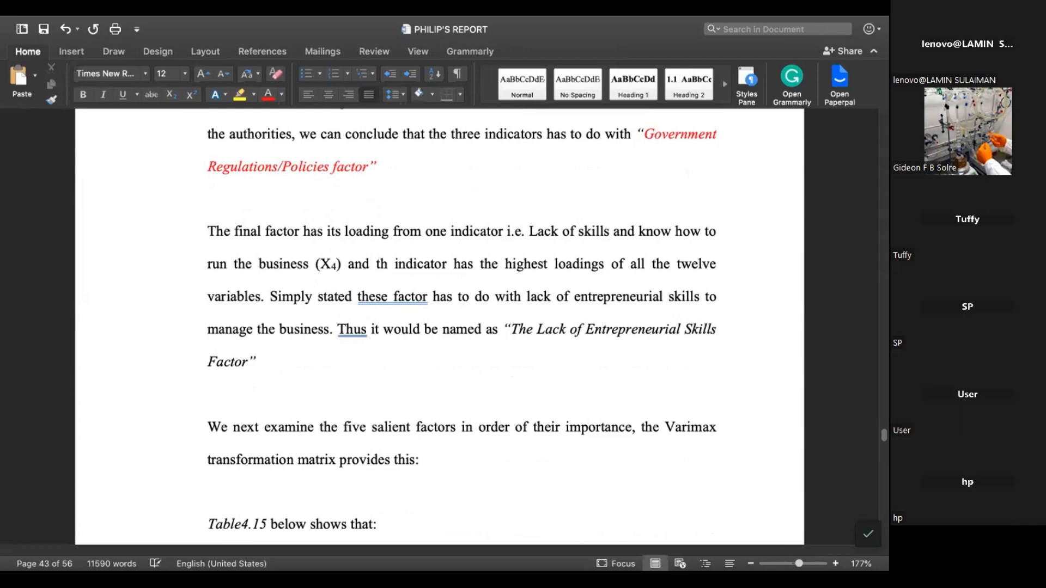
{"action": "type", "text": "is"}
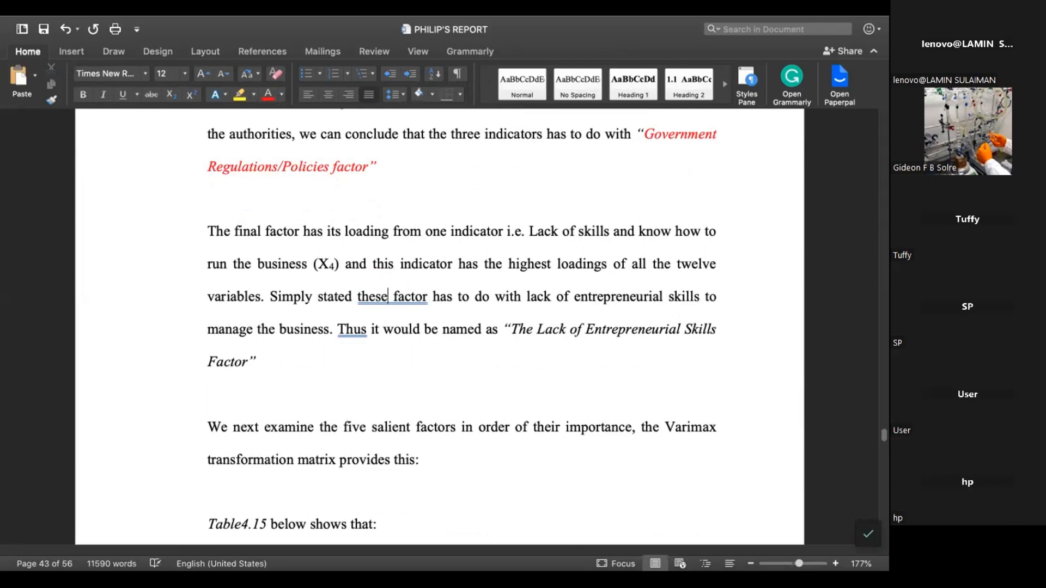
Correct "these factor" to "this factor" in the sentence about entrepreneurial skills.
{"action": "key", "text": "BackSpace"}
{"action": "key", "text": "BackSpace"}
{"action": "key", "text": "BackSpace"}
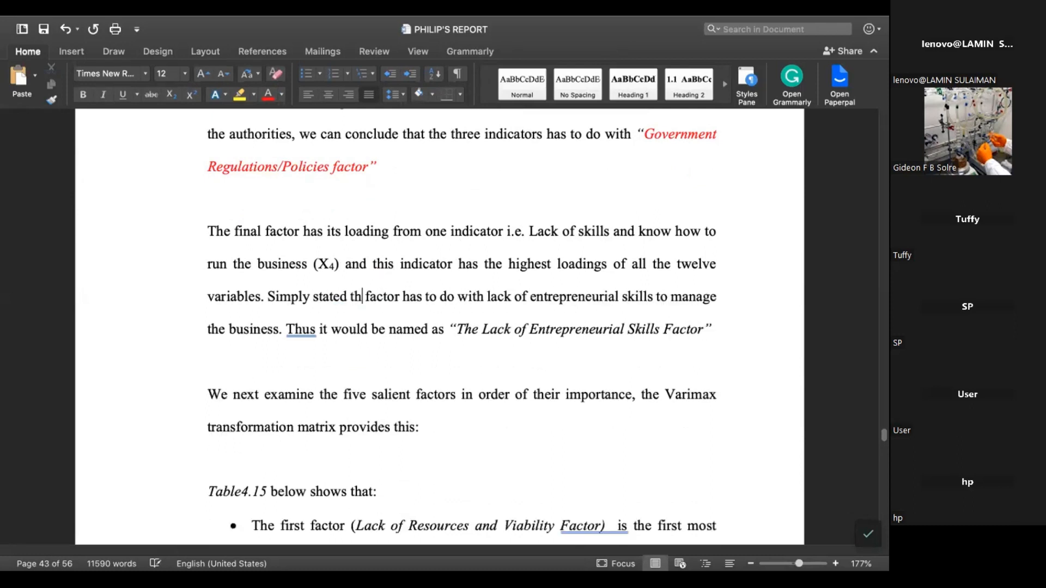
{"action": "type", "text": "is"}
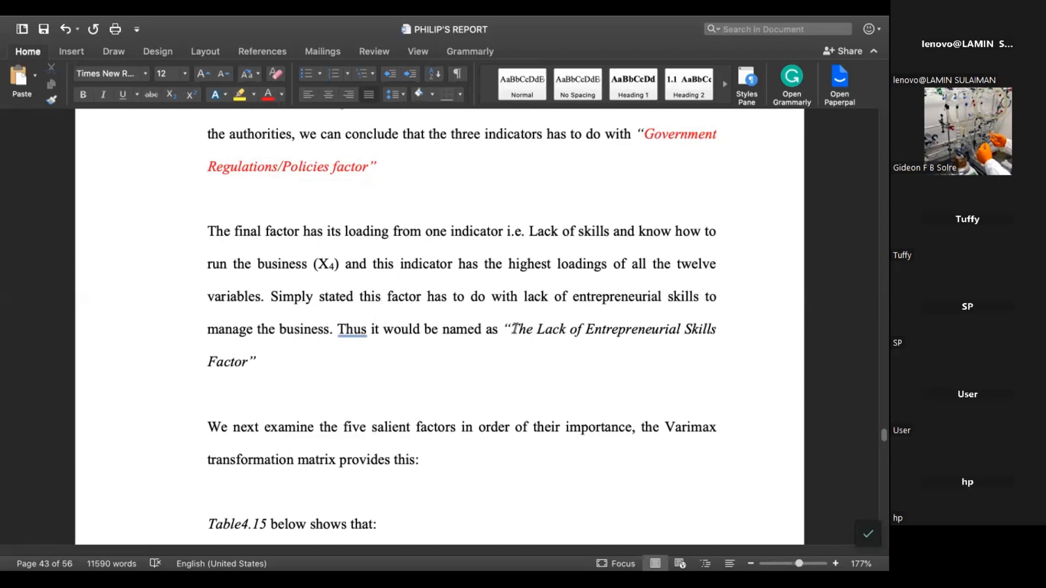
Colour the words "The Lack of Entrepreneurial Skills" in the final factor's name red.
{"action": "left_click_drag", "start_coordinate": [509, 327], "coordinate": [718, 339]}
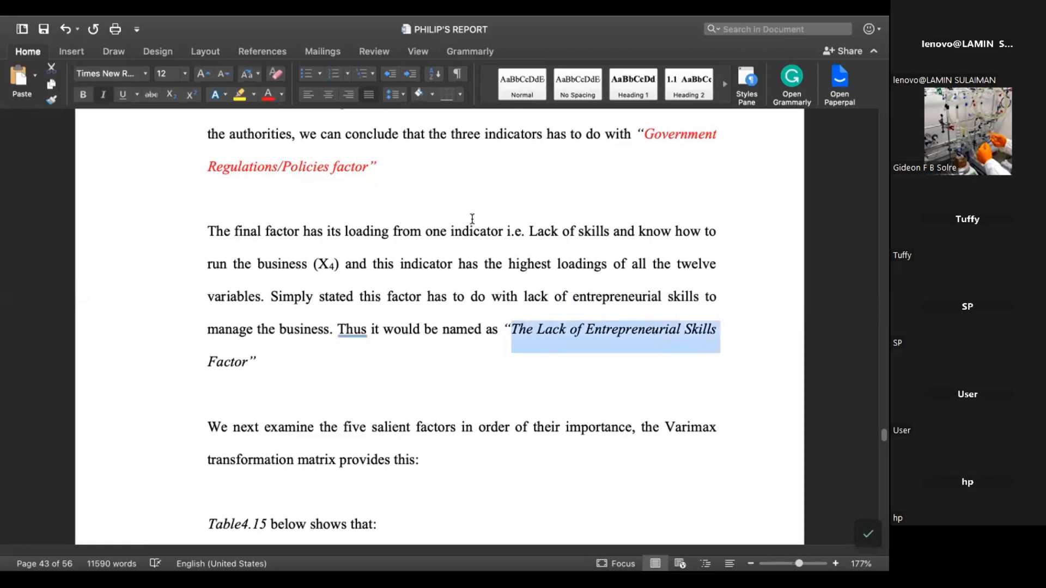
{"action": "left_click", "coordinate": [270, 96]}
{"action": "left_click", "coordinate": [515, 349]}
{"action": "scroll", "coordinate": [532, 311], "scroll_direction": "down", "scroll_amount": 2}
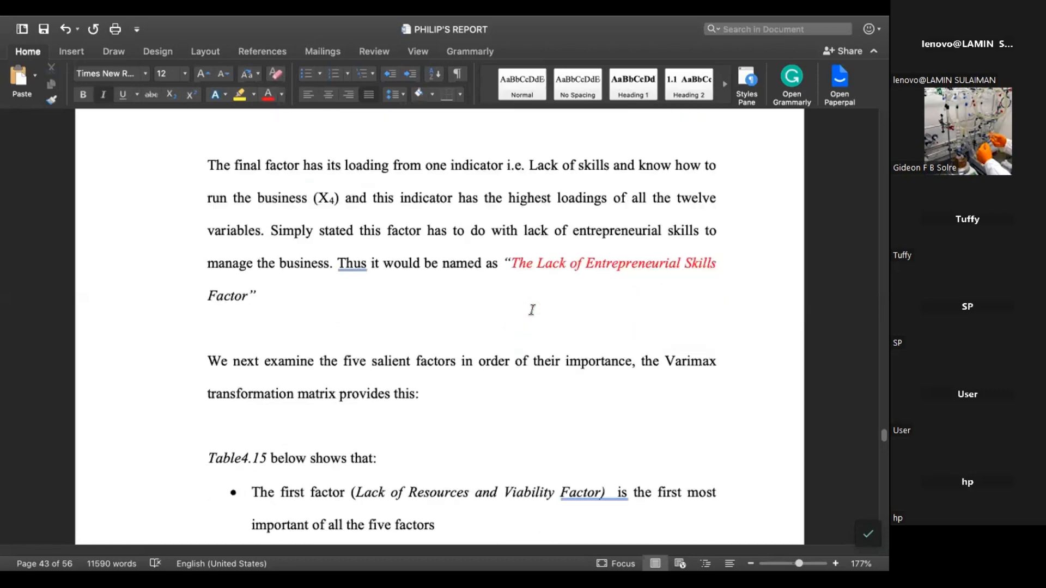
Review the red loadings in the Rotated Factor Matrix, the factor interpretations, and the Varimax Transformation Matrix with its ranking of factors by importance.
{"action": "scroll", "coordinate": [532, 310], "scroll_direction": "up", "scroll_amount": 10}
{"action": "scroll", "coordinate": [533, 315], "scroll_direction": "up", "scroll_amount": 15}
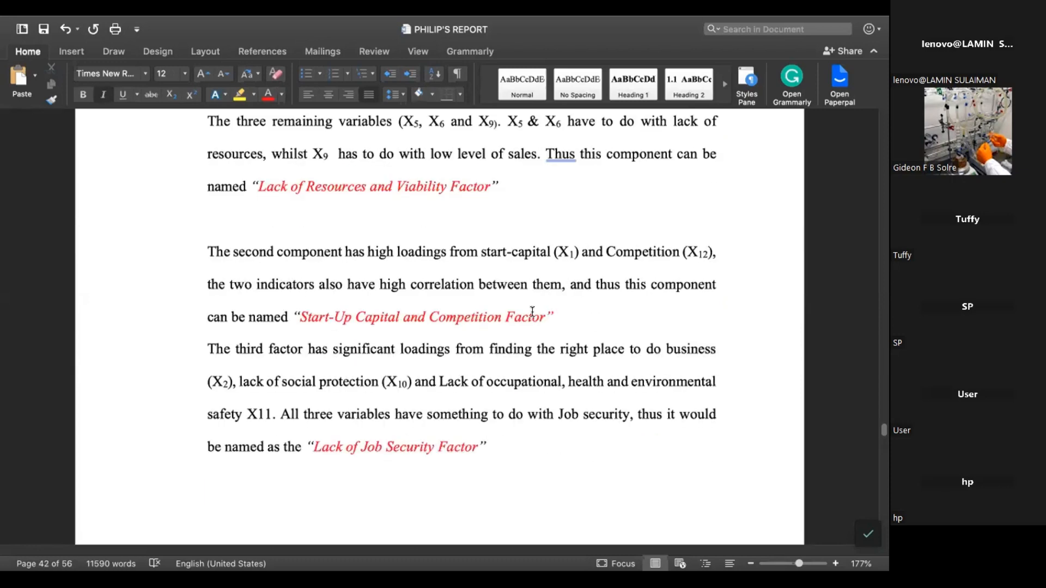
{"action": "scroll", "coordinate": [532, 312], "scroll_direction": "up", "scroll_amount": 5}
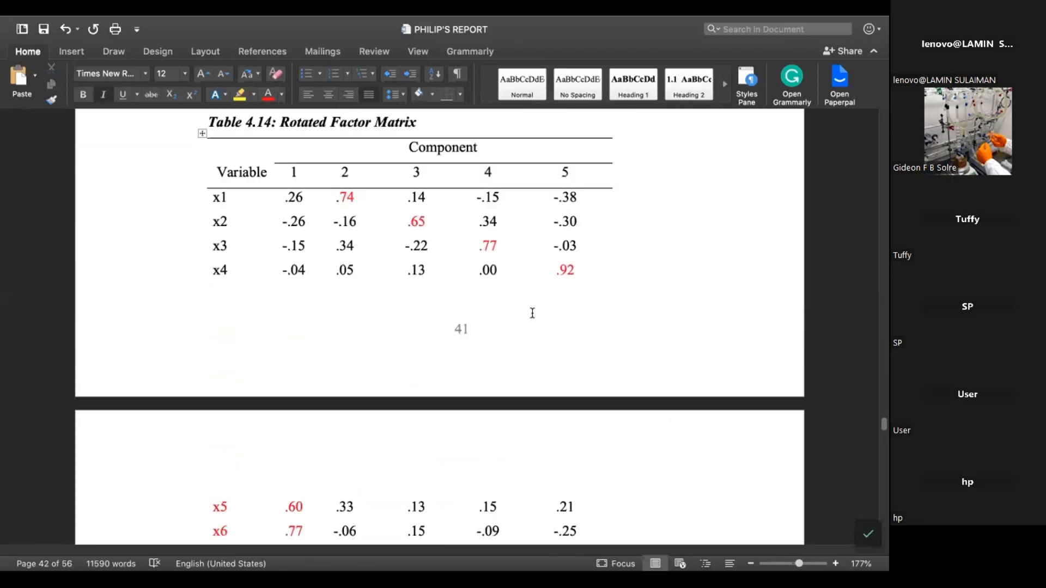
{"action": "scroll", "coordinate": [532, 313], "scroll_direction": "down", "scroll_amount": 1}
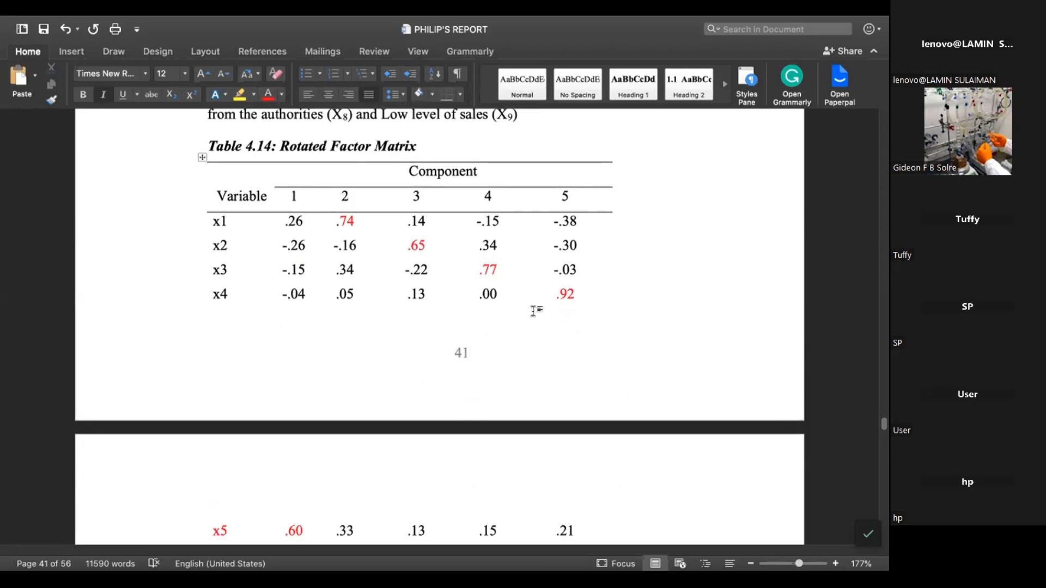
{"action": "scroll", "coordinate": [612, 257], "scroll_direction": "down", "scroll_amount": 3}
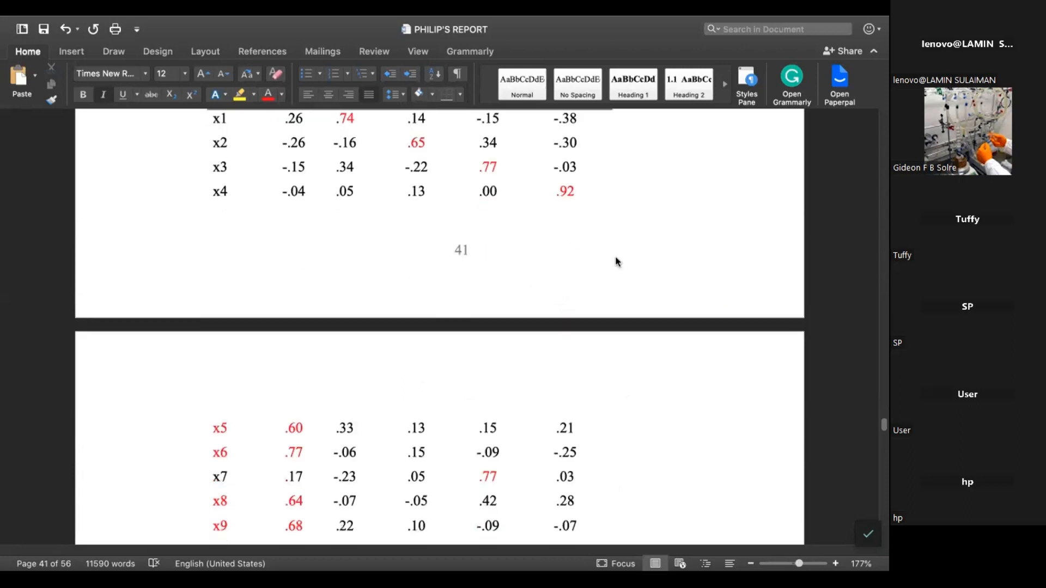
{"action": "scroll", "coordinate": [614, 252], "scroll_direction": "up", "scroll_amount": 3}
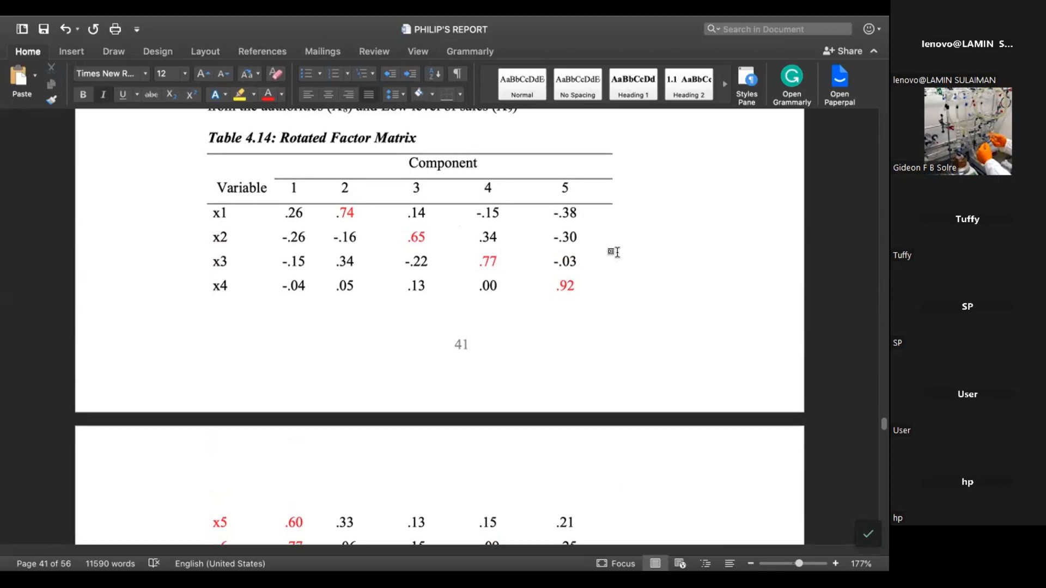
{"action": "scroll", "coordinate": [613, 252], "scroll_direction": "down", "scroll_amount": 20}
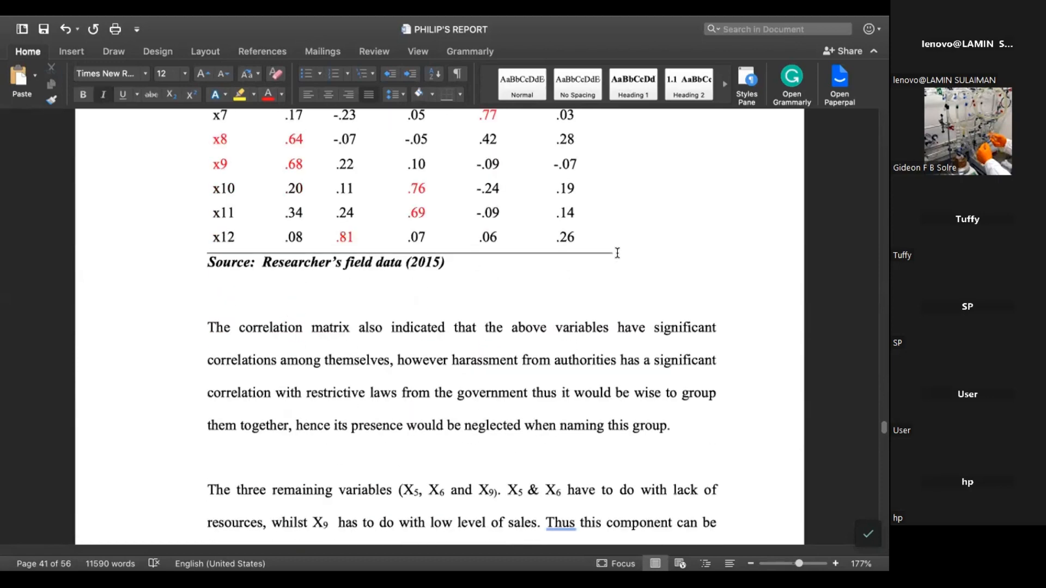
{"action": "scroll", "coordinate": [617, 254], "scroll_direction": "down", "scroll_amount": 10}
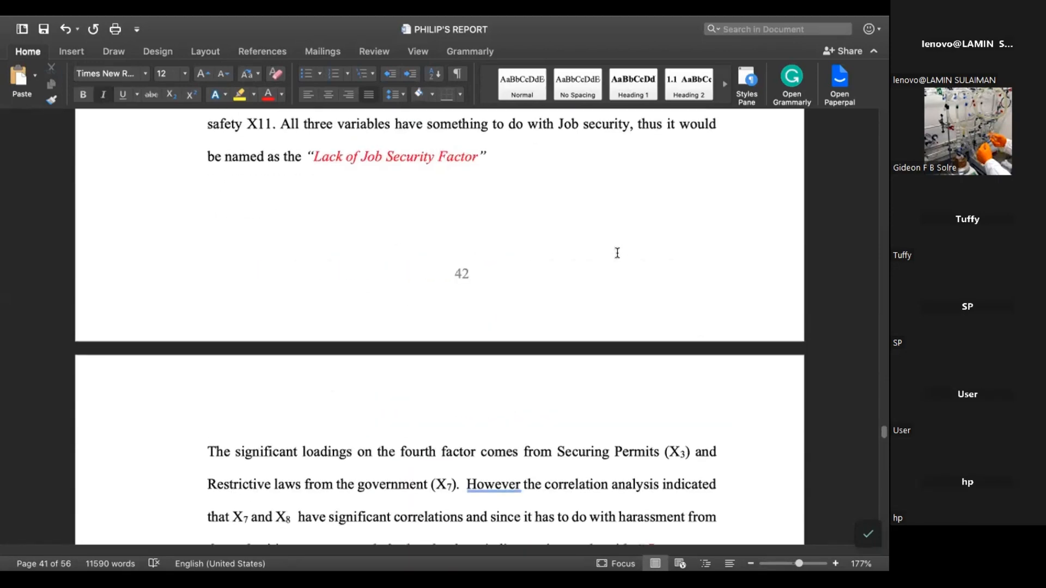
{"action": "scroll", "coordinate": [617, 253], "scroll_direction": "up", "scroll_amount": 5}
{"action": "scroll", "coordinate": [618, 252], "scroll_direction": "down", "scroll_amount": 20}
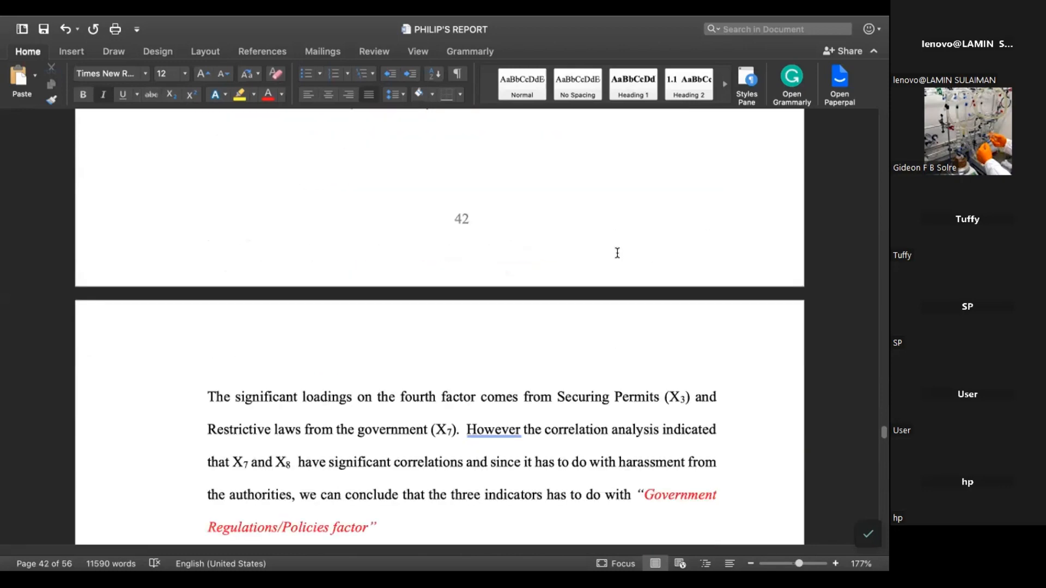
{"action": "scroll", "coordinate": [618, 253], "scroll_direction": "down", "scroll_amount": 10}
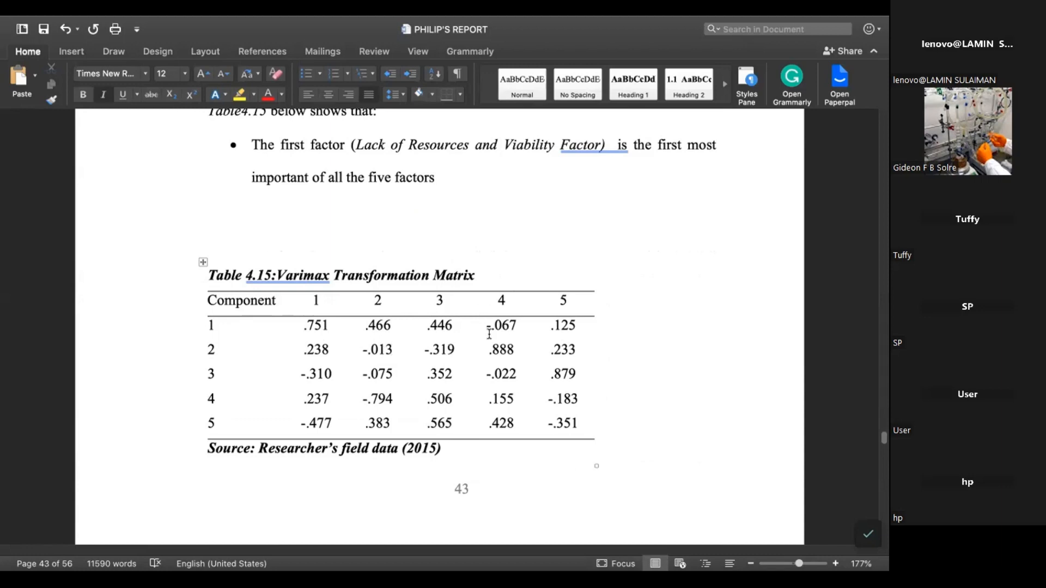
{"action": "scroll", "coordinate": [505, 362], "scroll_direction": "down", "scroll_amount": 10}
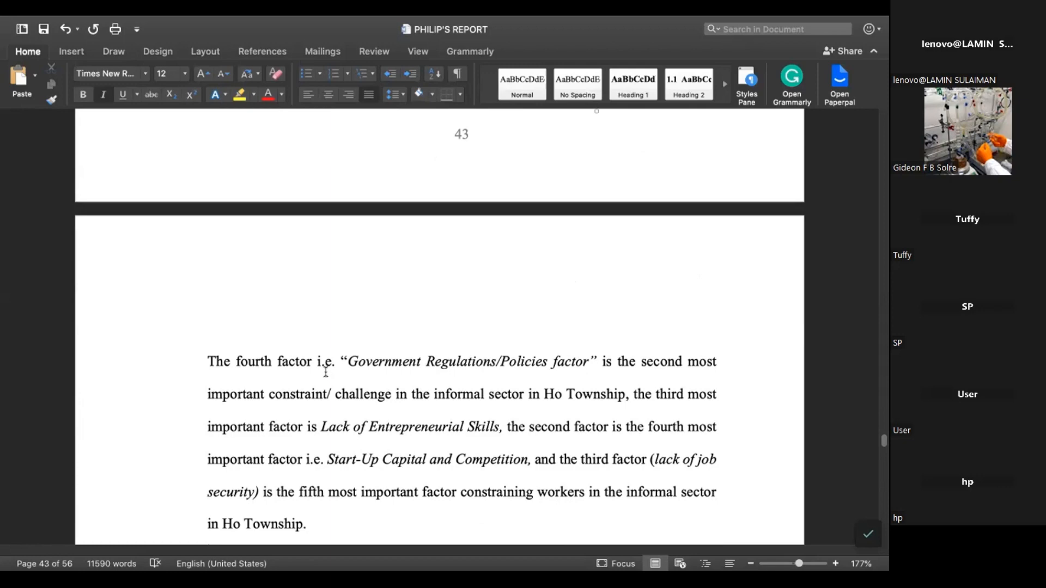
Remove the empty bullet above Table 4.15 and the final "s" of "factors" in the first factor's bullet.
{"action": "scroll", "coordinate": [382, 365], "scroll_direction": "up", "scroll_amount": 1}
{"action": "scroll", "coordinate": [480, 358], "scroll_direction": "up", "scroll_amount": 15}
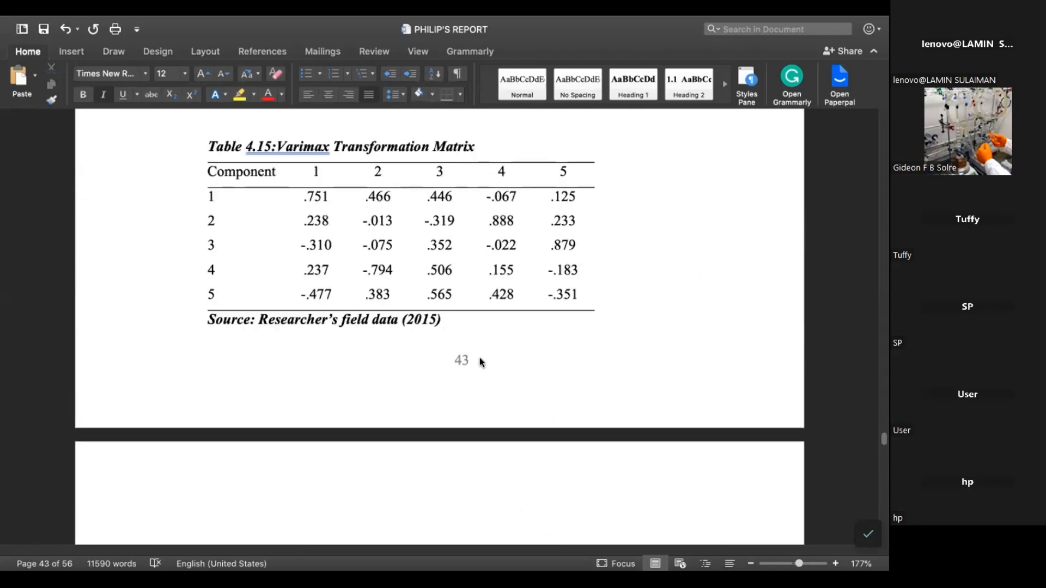
{"action": "scroll", "coordinate": [480, 358], "scroll_direction": "down", "scroll_amount": 5}
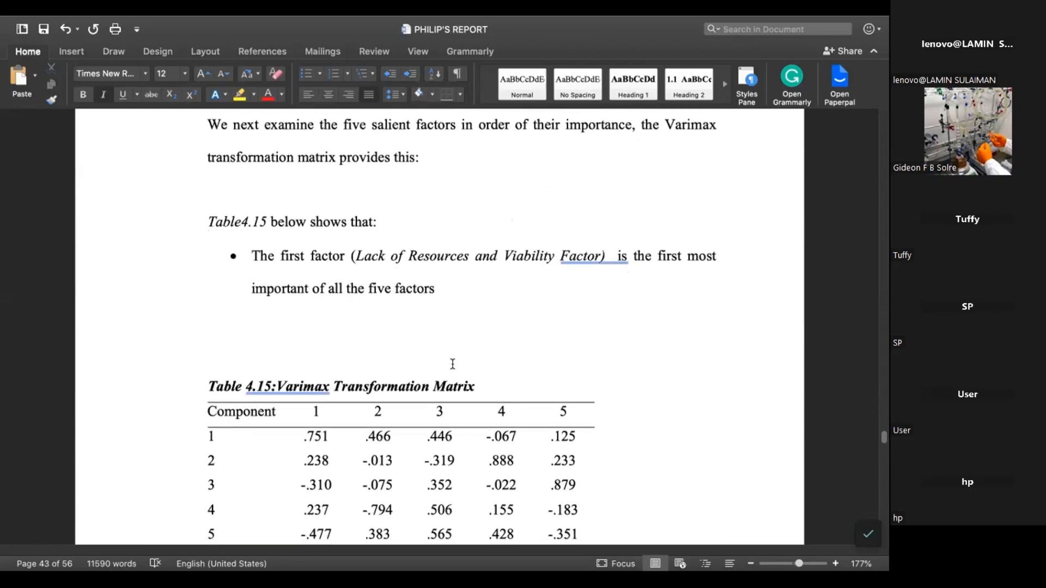
{"action": "left_click", "coordinate": [233, 340]}
{"action": "key", "text": "BackSpace"}
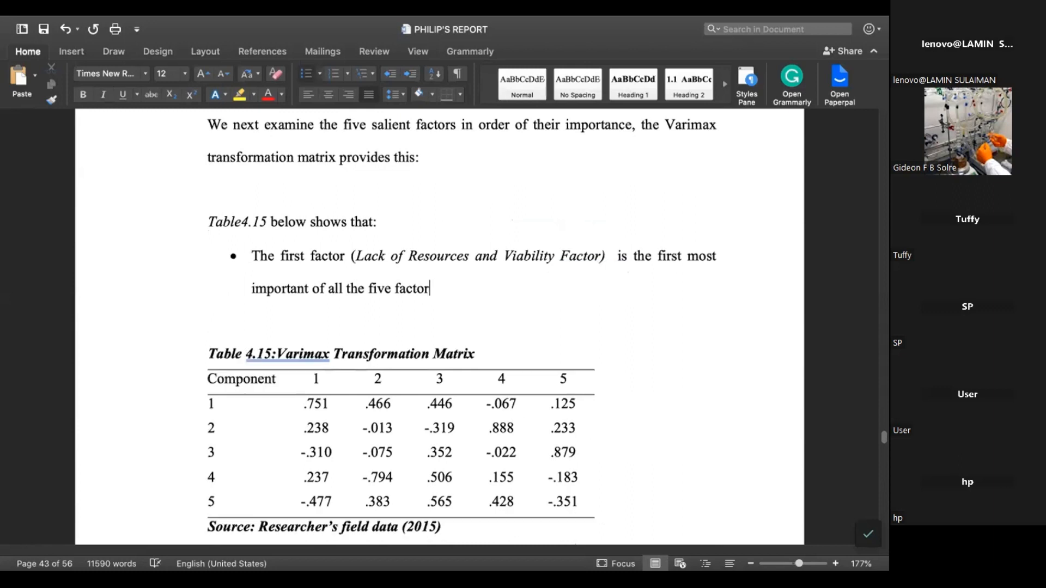
{"action": "key", "text": "BackSpace"}
{"action": "scroll", "coordinate": [395, 302], "scroll_direction": "down", "scroll_amount": 3}
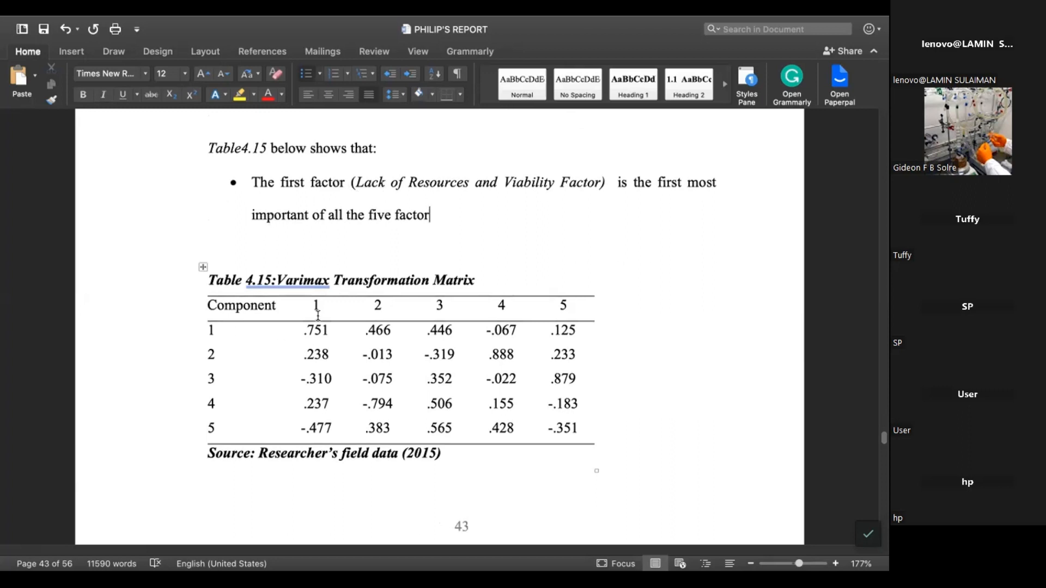
Colour the values .751 and .888 in the Varimax Transformation Matrix red.
{"action": "left_click_drag", "start_coordinate": [326, 329], "coordinate": [301, 331]}
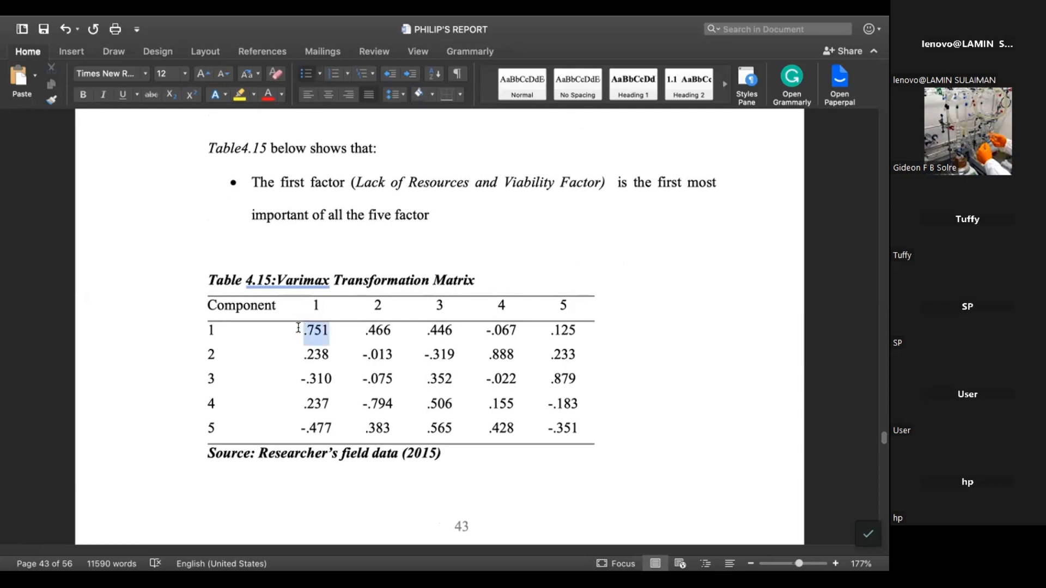
{"action": "left_click", "coordinate": [267, 96]}
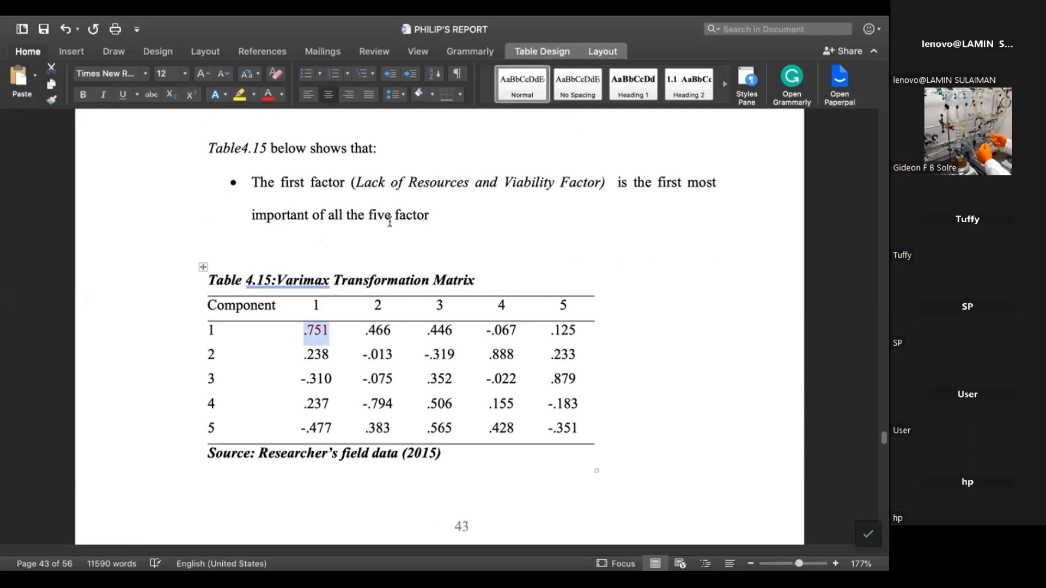
{"action": "left_click", "coordinate": [653, 364]}
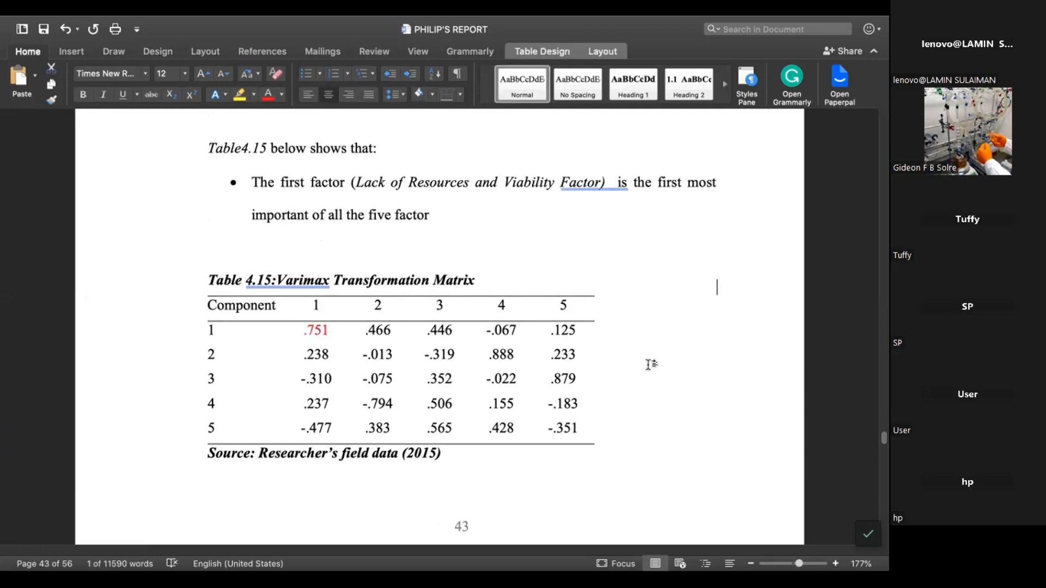
{"action": "scroll", "coordinate": [601, 357], "scroll_direction": "down", "scroll_amount": 2}
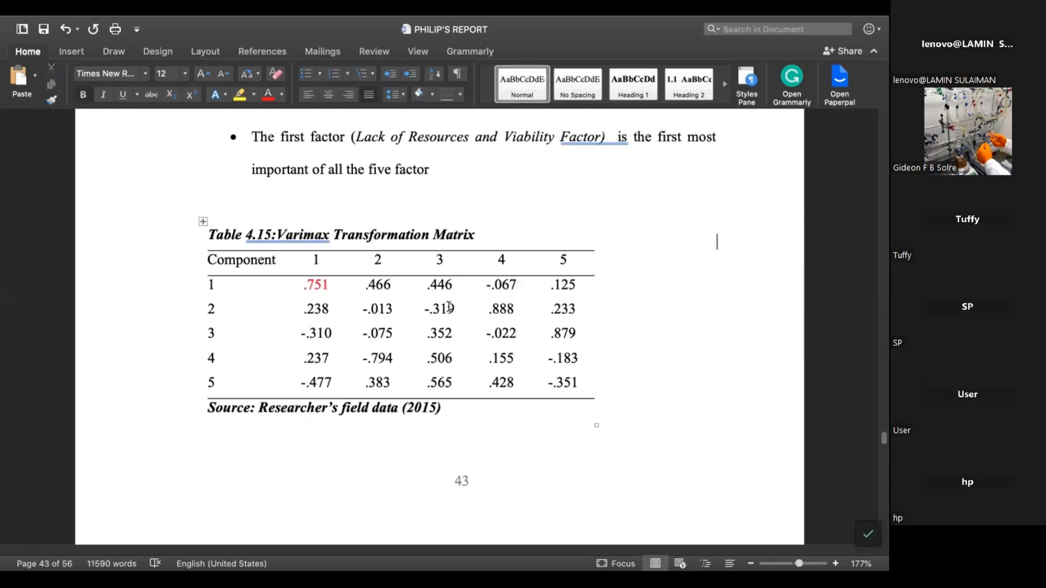
{"action": "double_click", "coordinate": [484, 308]}
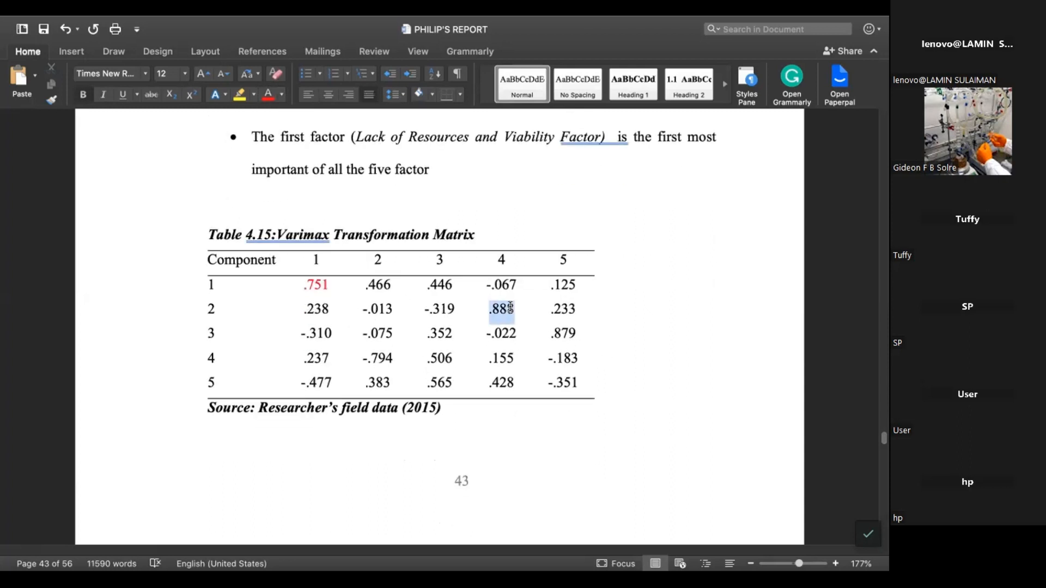
{"action": "left_click", "coordinate": [269, 94]}
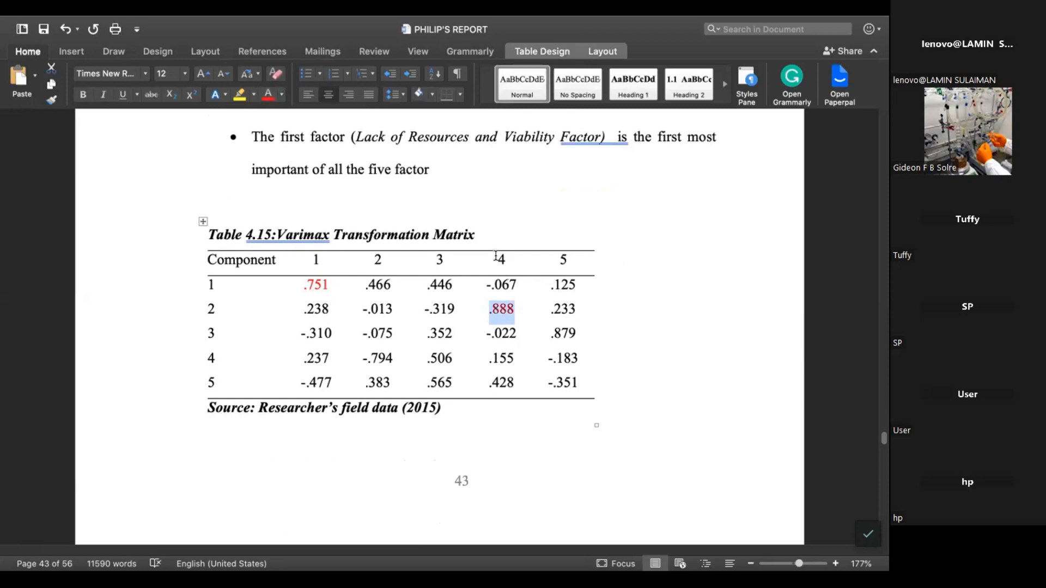
Examine the Varimax Transformation Matrix values for factors 4 and 5, the factor importance paragraphs, and the Friedman test table.
{"action": "double_click", "coordinate": [499, 257]}
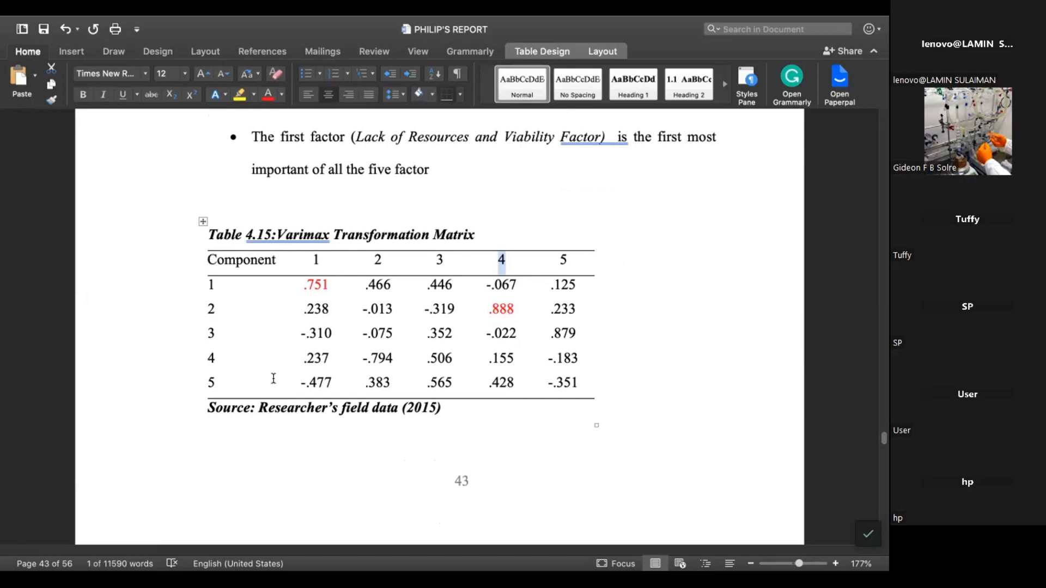
{"action": "scroll", "coordinate": [504, 311], "scroll_direction": "down", "scroll_amount": 5}
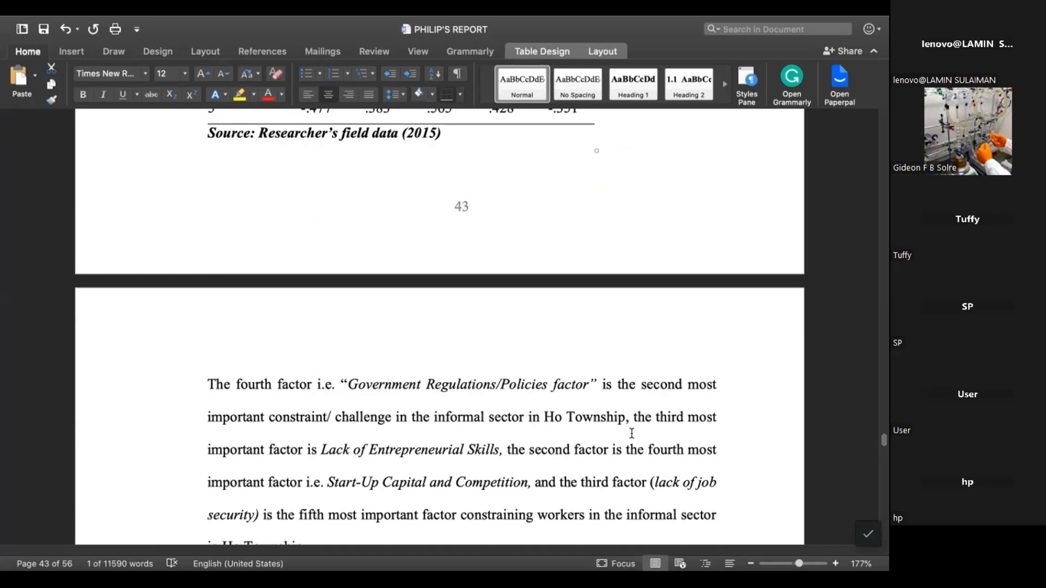
{"action": "scroll", "coordinate": [702, 400], "scroll_direction": "down", "scroll_amount": 2}
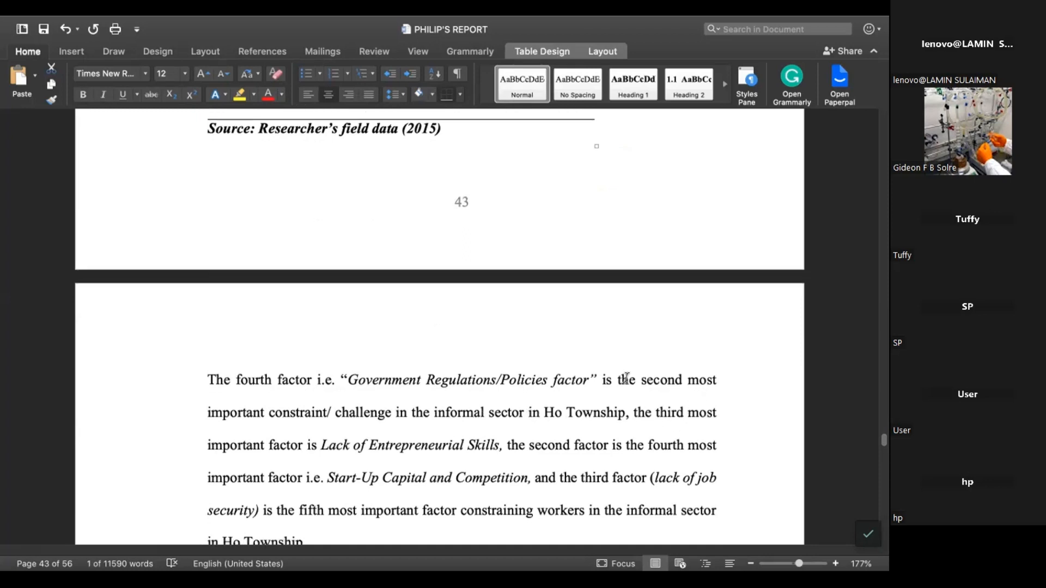
{"action": "scroll", "coordinate": [439, 461], "scroll_direction": "up", "scroll_amount": 10}
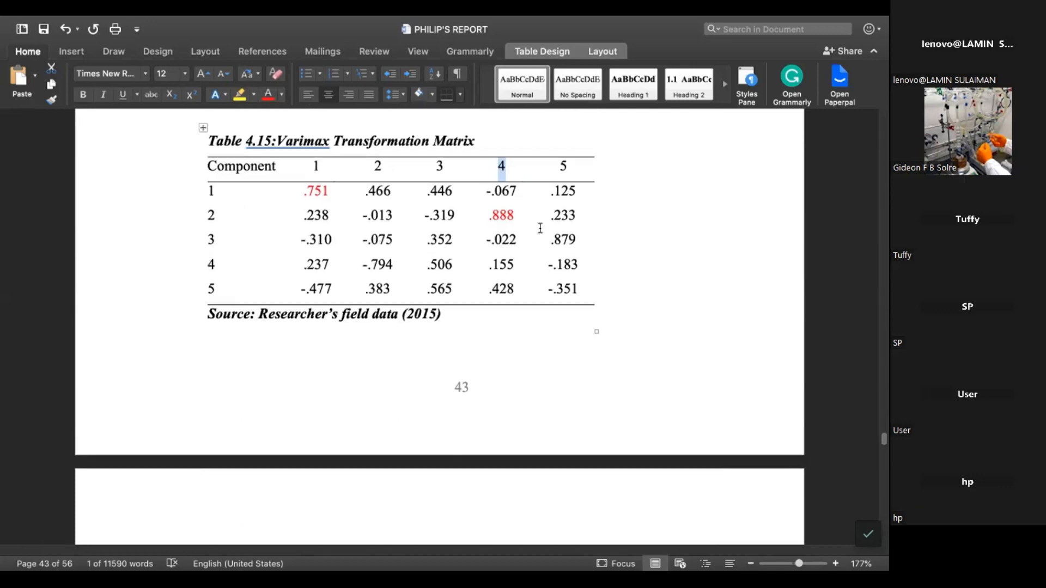
{"action": "left_click_drag", "start_coordinate": [548, 240], "coordinate": [575, 242]}
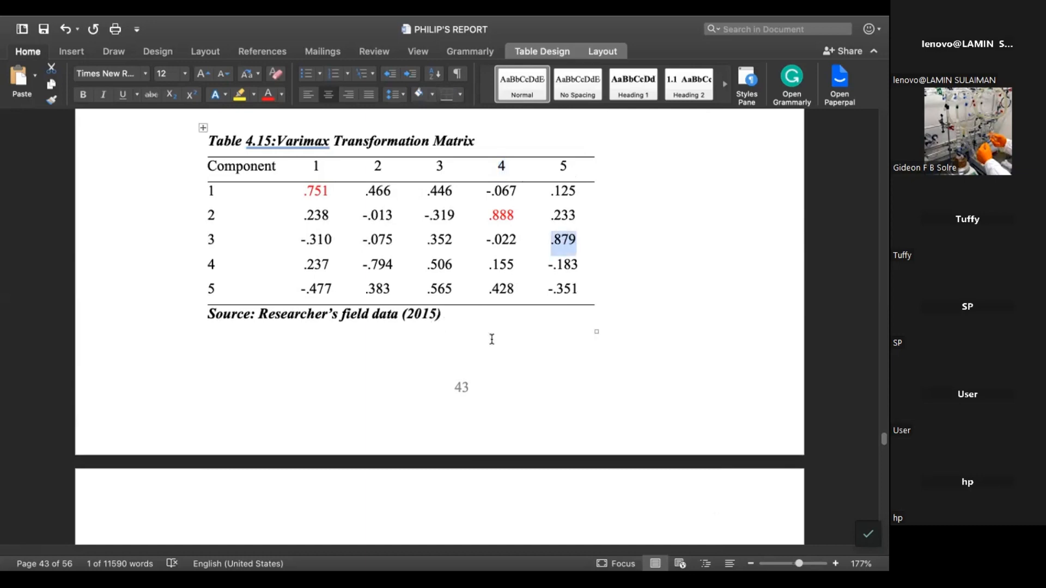
{"action": "scroll", "coordinate": [492, 339], "scroll_direction": "down", "scroll_amount": 15}
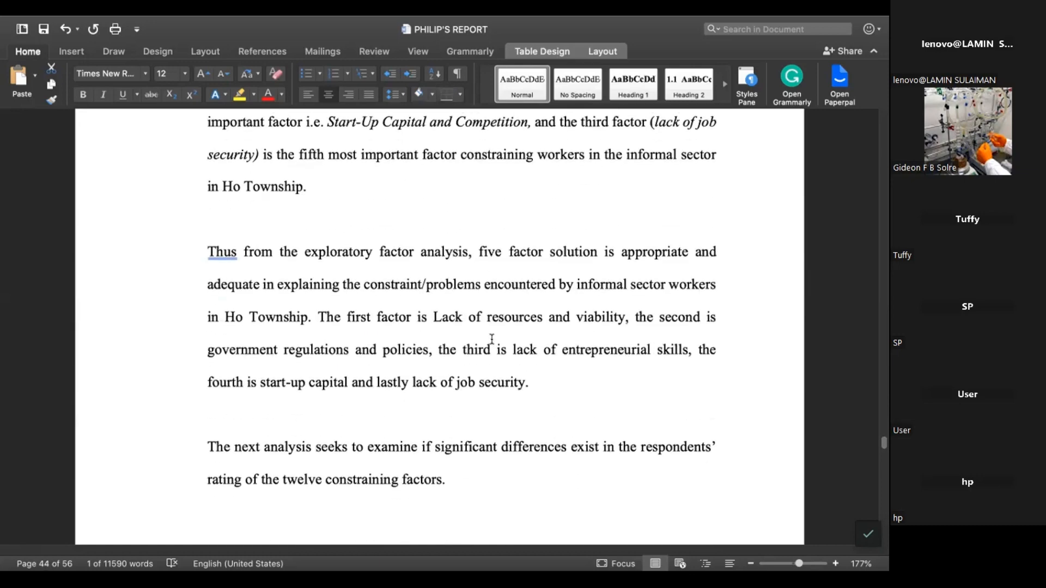
{"action": "scroll", "coordinate": [492, 339], "scroll_direction": "down", "scroll_amount": 5}
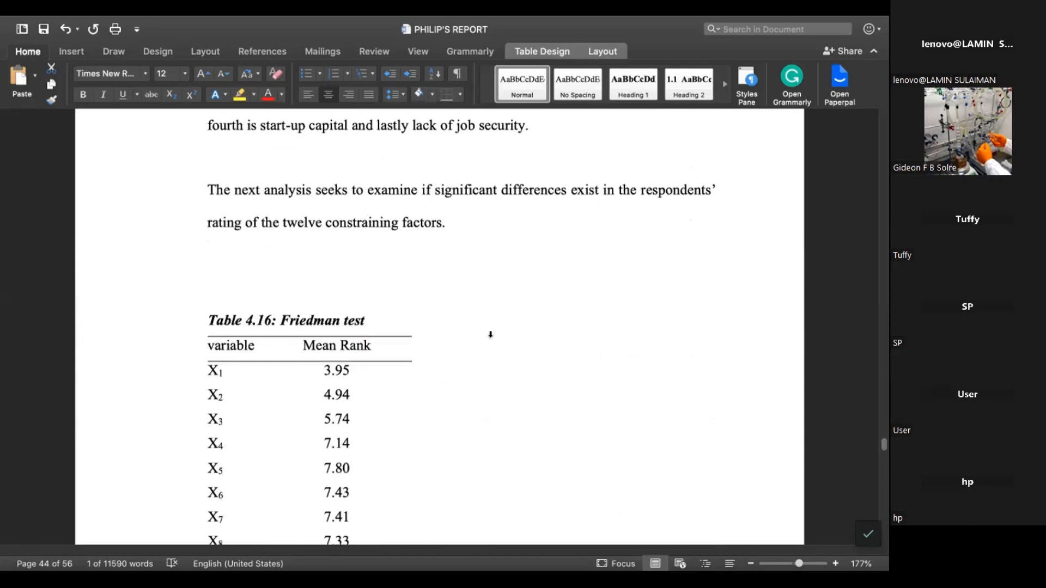
{"action": "scroll", "coordinate": [490, 336], "scroll_direction": "up", "scroll_amount": 5}
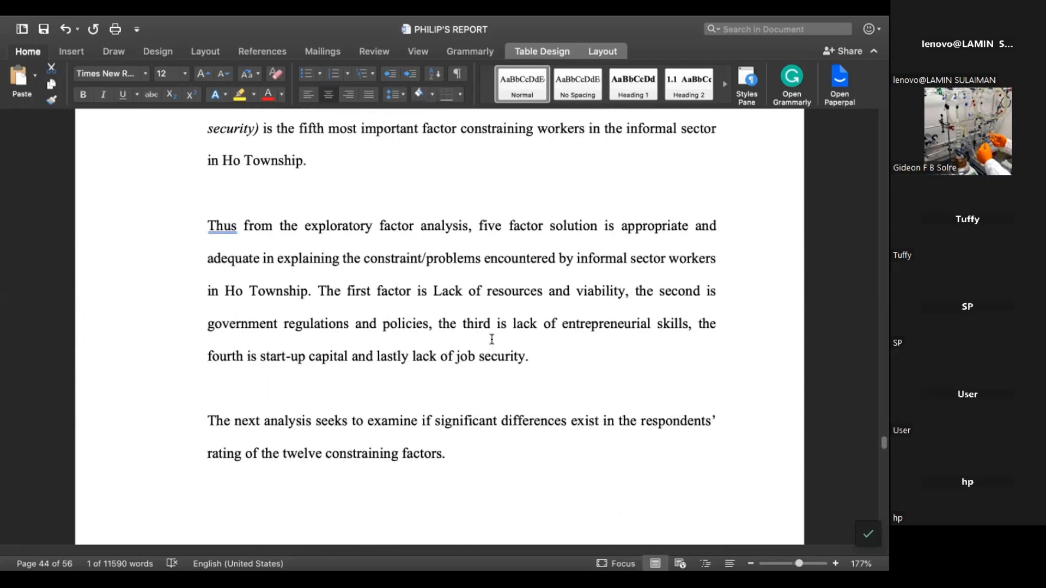
{"action": "scroll", "coordinate": [492, 339], "scroll_direction": "up", "scroll_amount": 5}
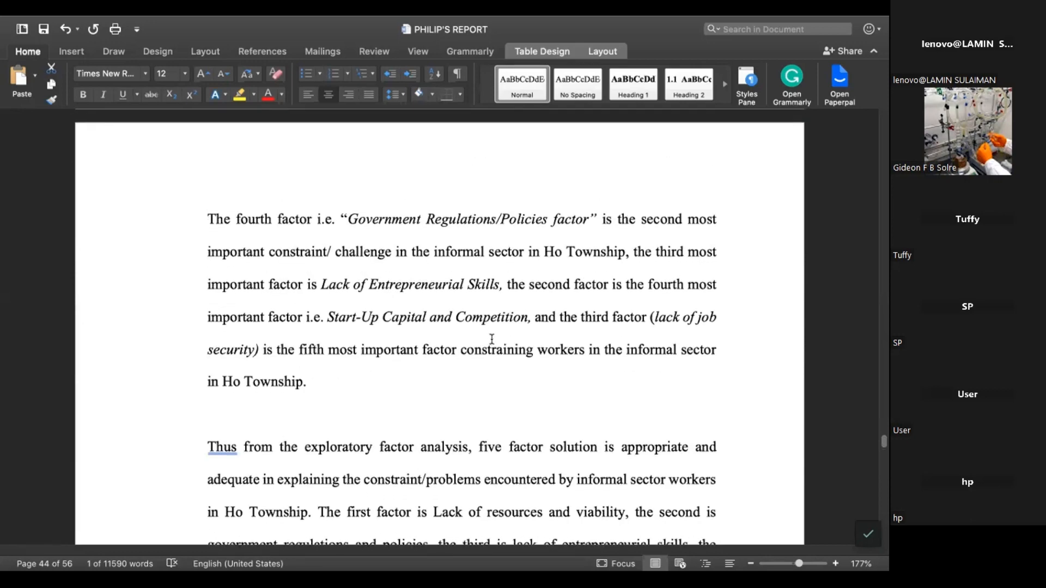
{"action": "scroll", "coordinate": [492, 338], "scroll_direction": "down", "scroll_amount": 8}
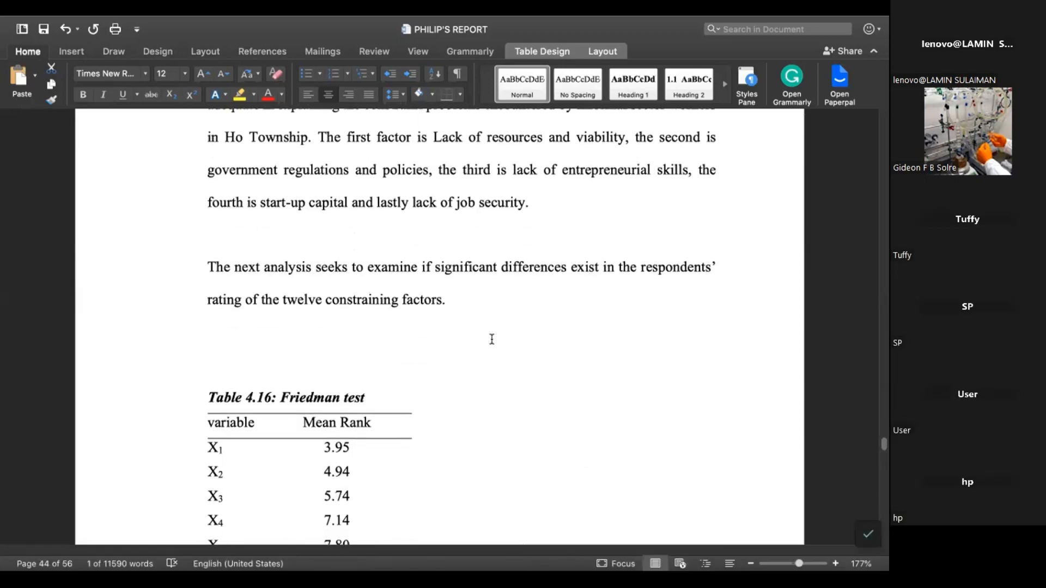
{"action": "scroll", "coordinate": [492, 339], "scroll_direction": "down", "scroll_amount": 5}
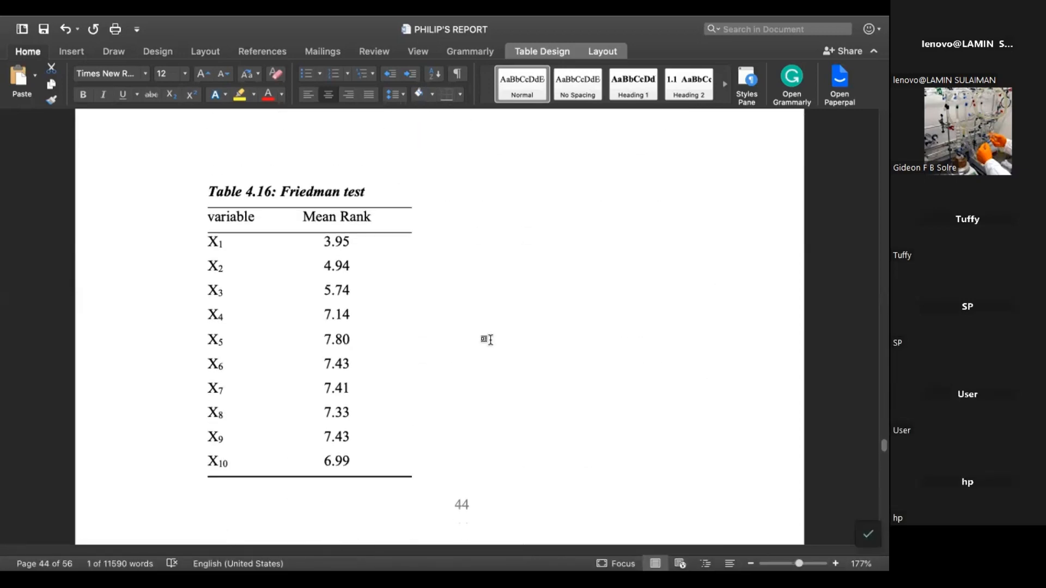
{"action": "scroll", "coordinate": [491, 339], "scroll_direction": "up", "scroll_amount": 10}
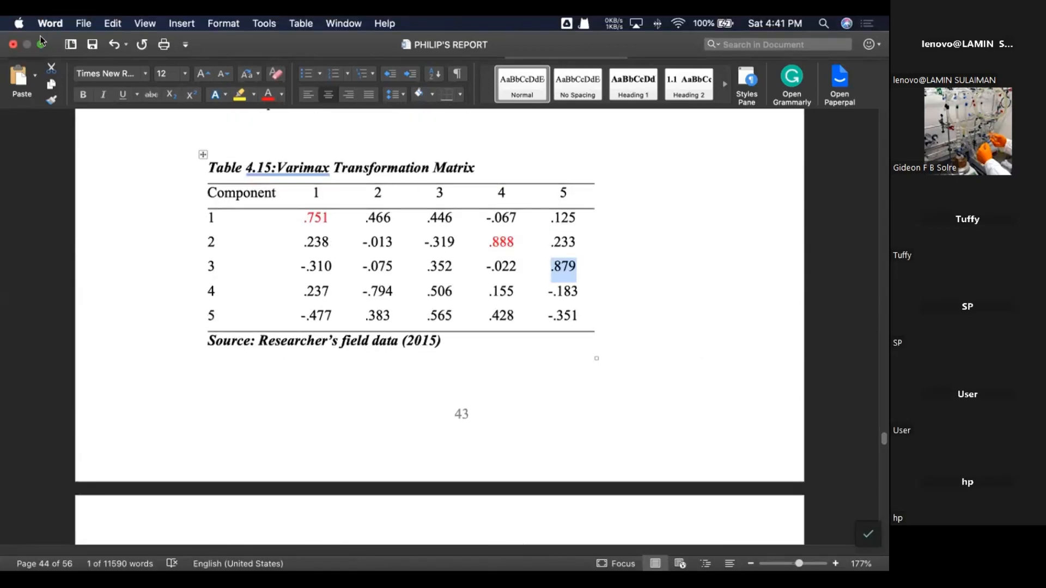
Close the report with its changes saved and switch to slide 10 of the SPSS PPT-WK3 presentation in PowerPoint.
{"action": "left_click", "coordinate": [13, 44]}
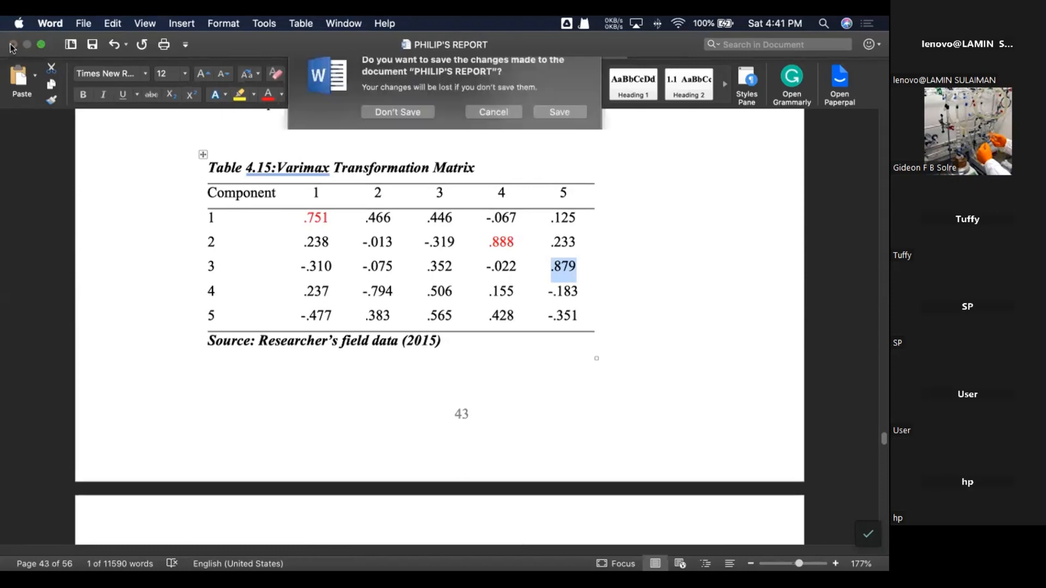
{"action": "left_click", "coordinate": [561, 109]}
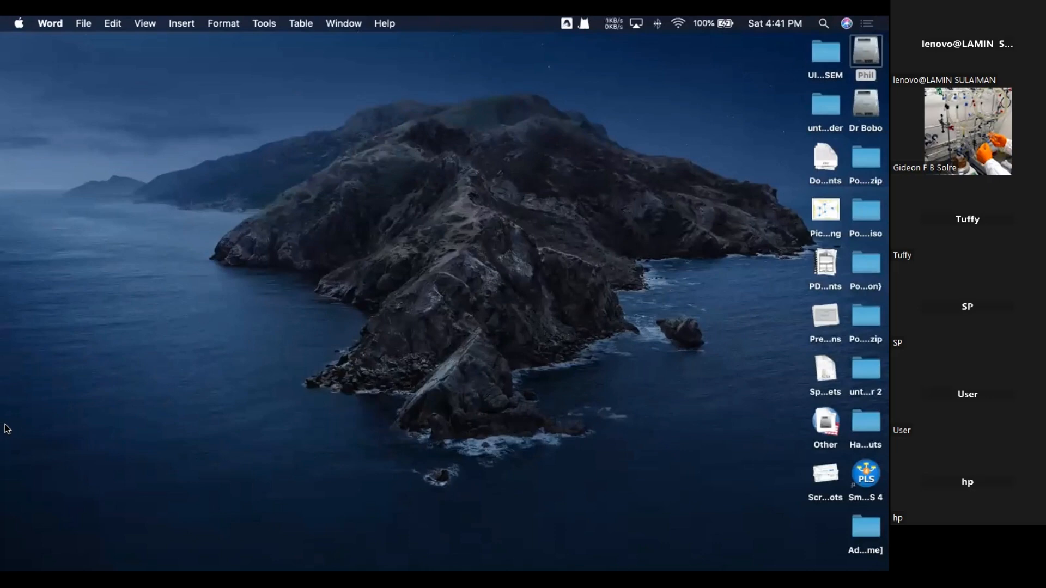
{"action": "mouse_move", "coordinate": [6, 430]}
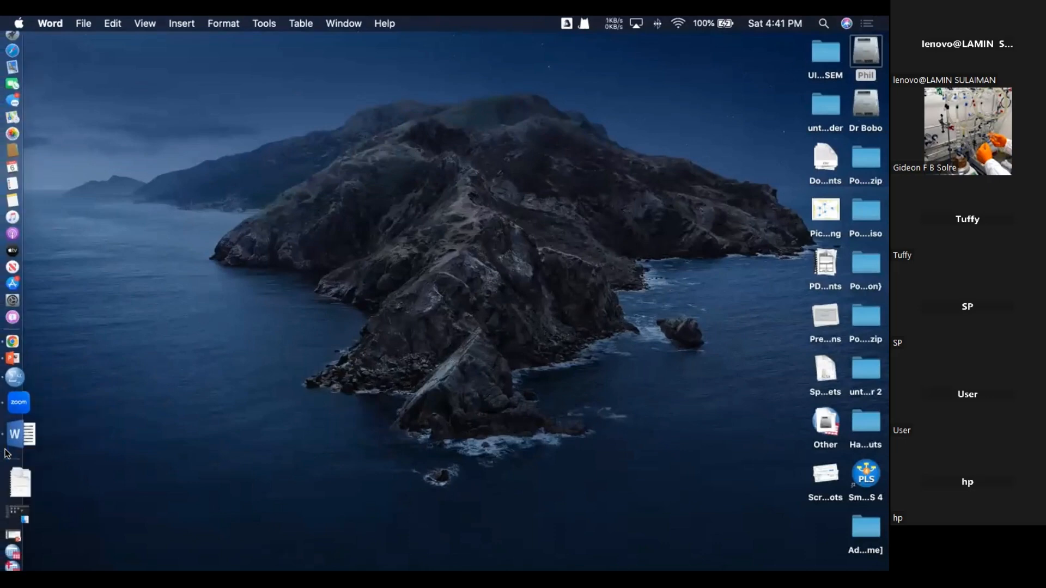
{"action": "left_click", "coordinate": [17, 397]}
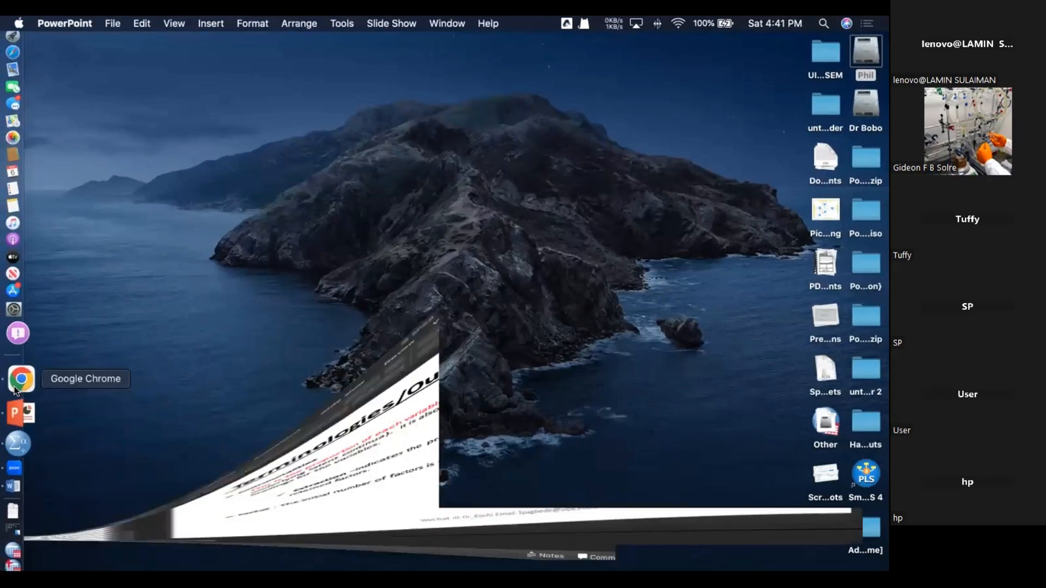
{"action": "left_click", "coordinate": [75, 393]}
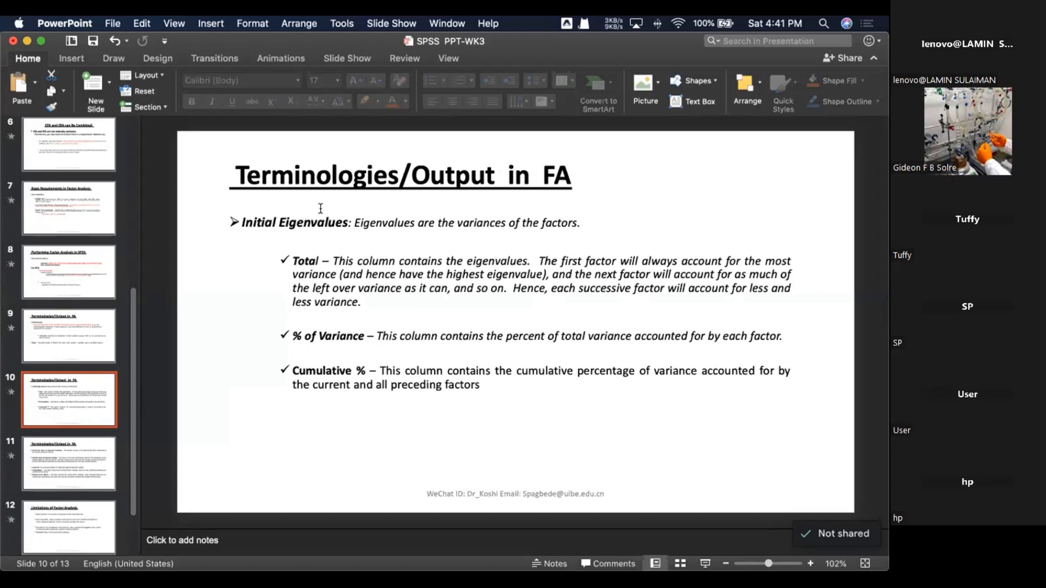
Switch to SPSS Statistics with the PRACTICE DATA-WK3.sav data set in the Data Editor.
{"action": "mouse_move", "coordinate": [10, 457]}
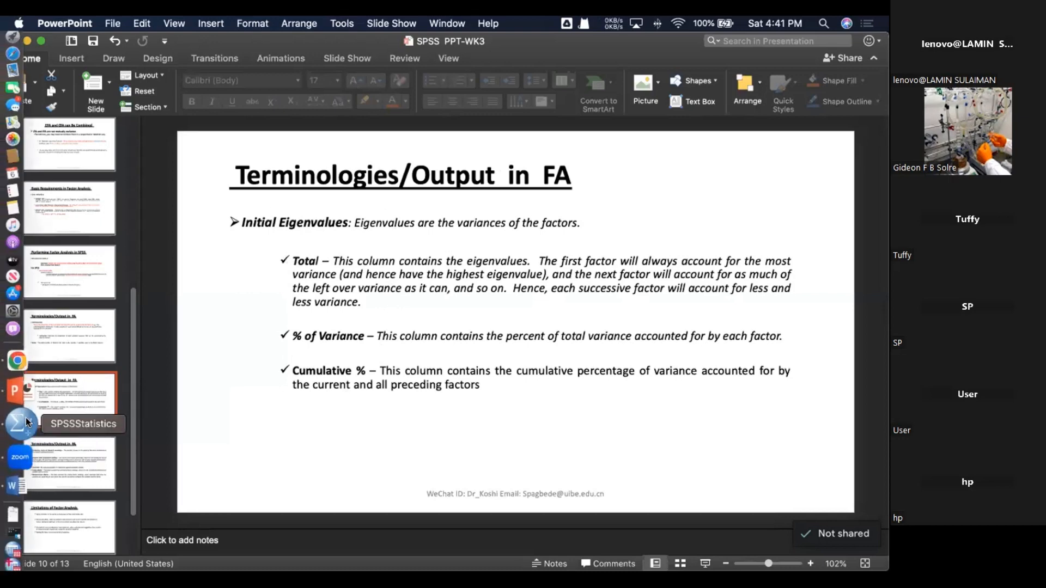
{"action": "left_click", "coordinate": [25, 417]}
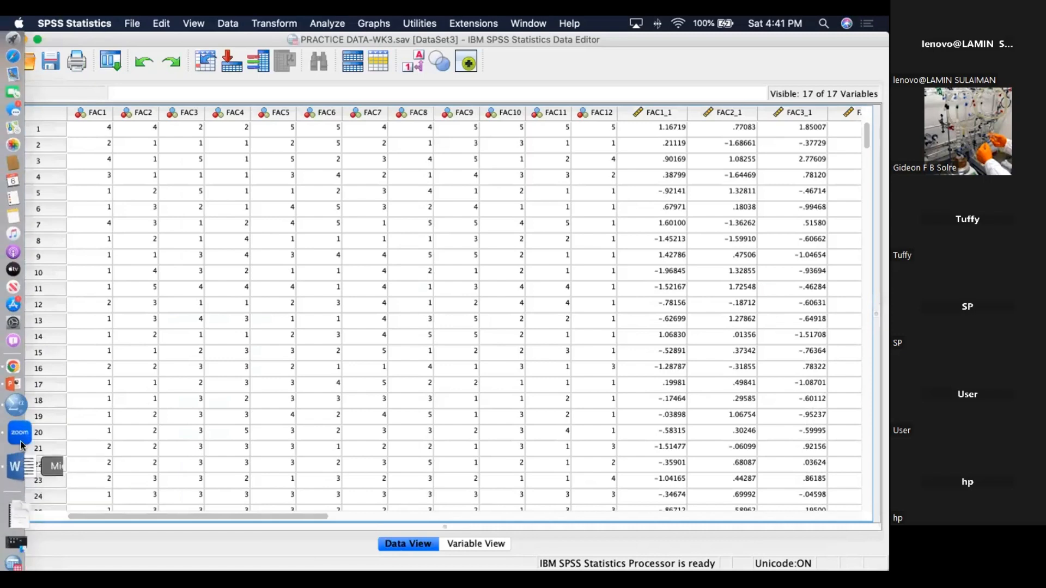
{"action": "right_click", "coordinate": [22, 435]}
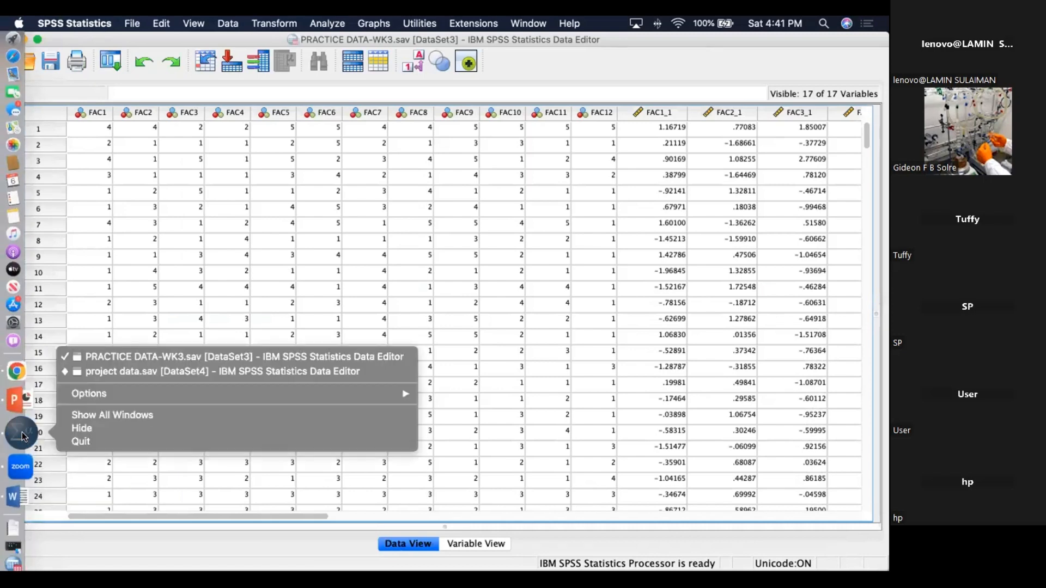
{"action": "left_click", "coordinate": [280, 255]}
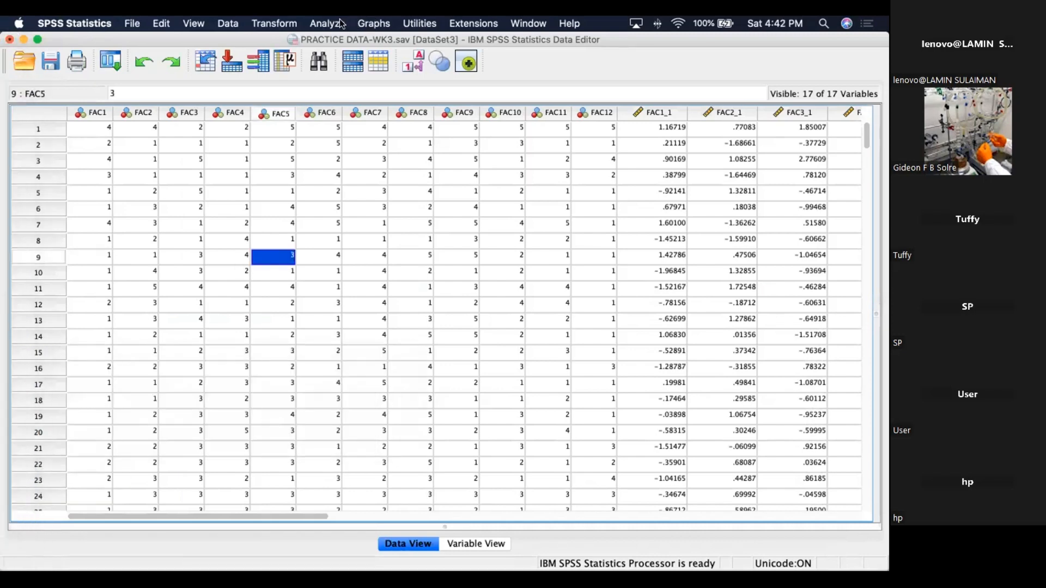
Run the Factor Analysis on the variables already listed in its dialog and minimise the Data Editor window.
{"action": "left_click", "coordinate": [341, 23]}
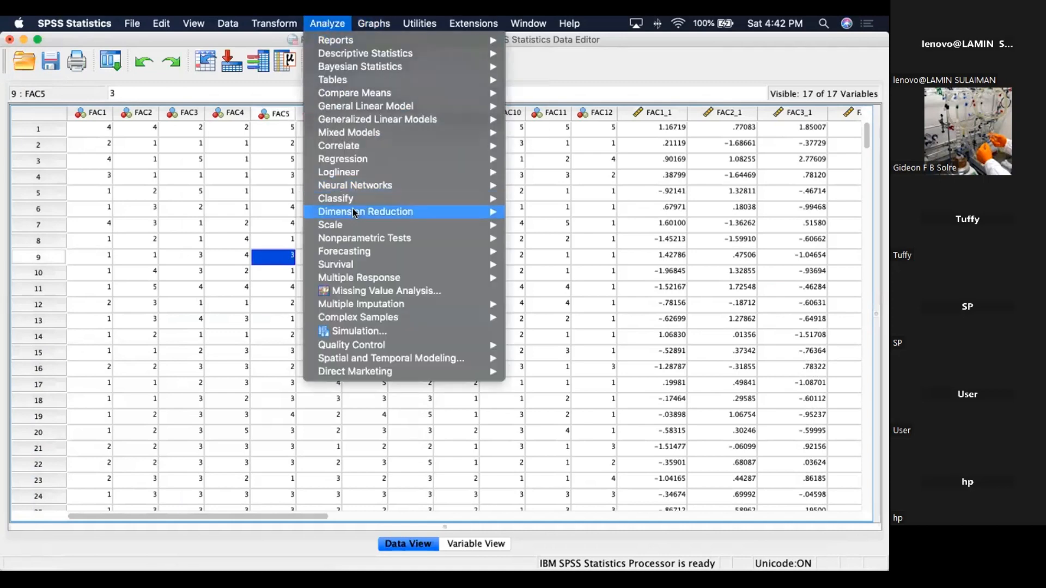
{"action": "mouse_move", "coordinate": [355, 213]}
{"action": "left_click", "coordinate": [557, 214]}
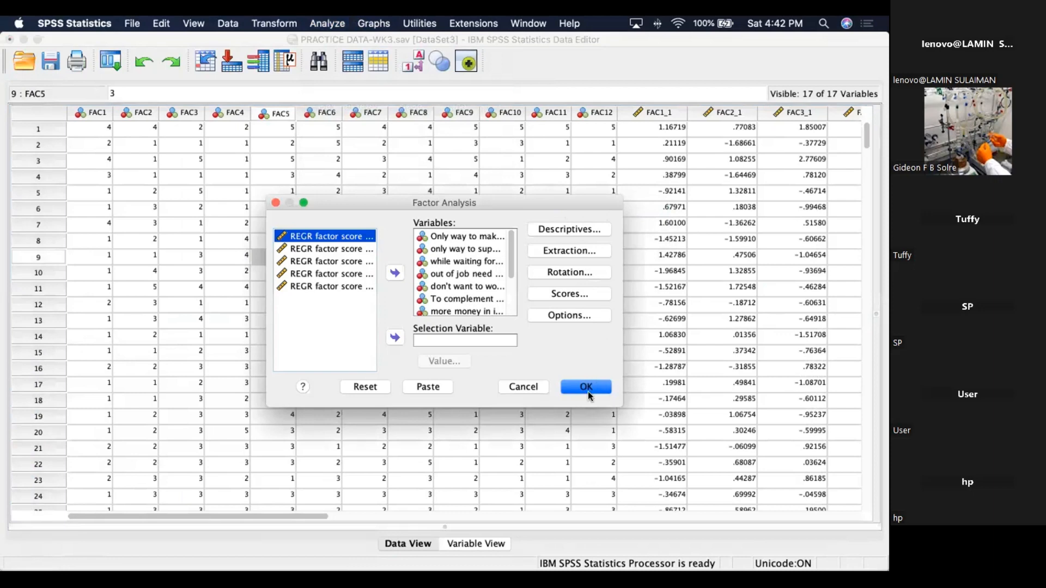
{"action": "left_click", "coordinate": [586, 387]}
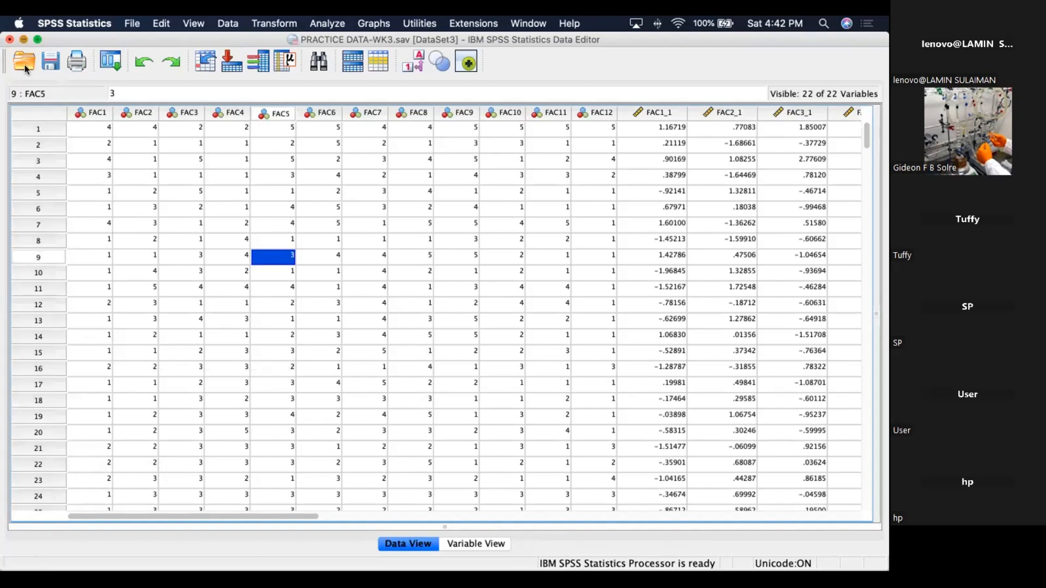
{"action": "left_click", "coordinate": [23, 39]}
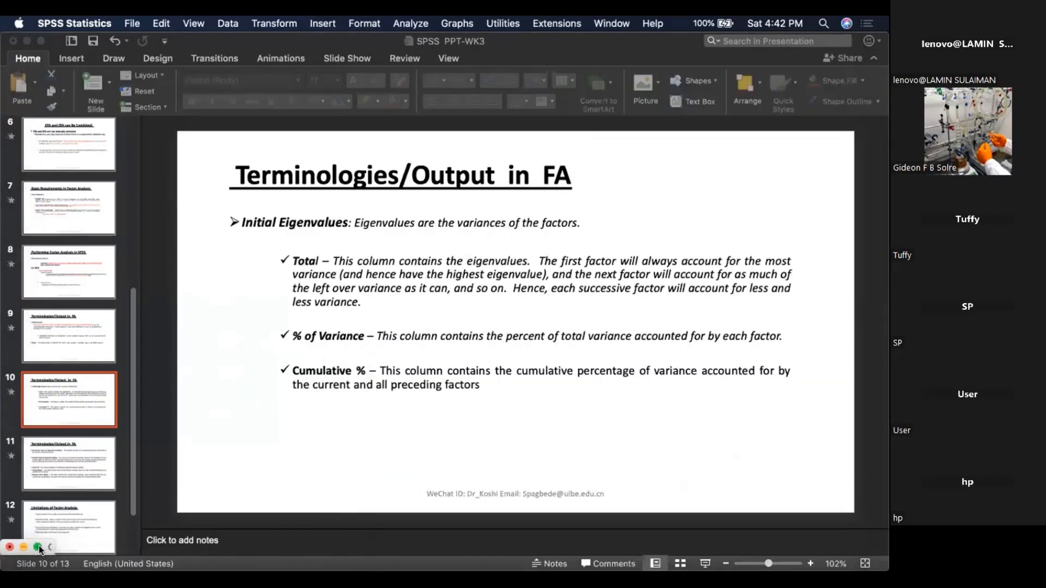
Enlarge the Output12 viewer window and examine the factor analysis output from Descriptive Statistics down to the Total Variance Explained table.
{"action": "left_click", "coordinate": [38, 545]}
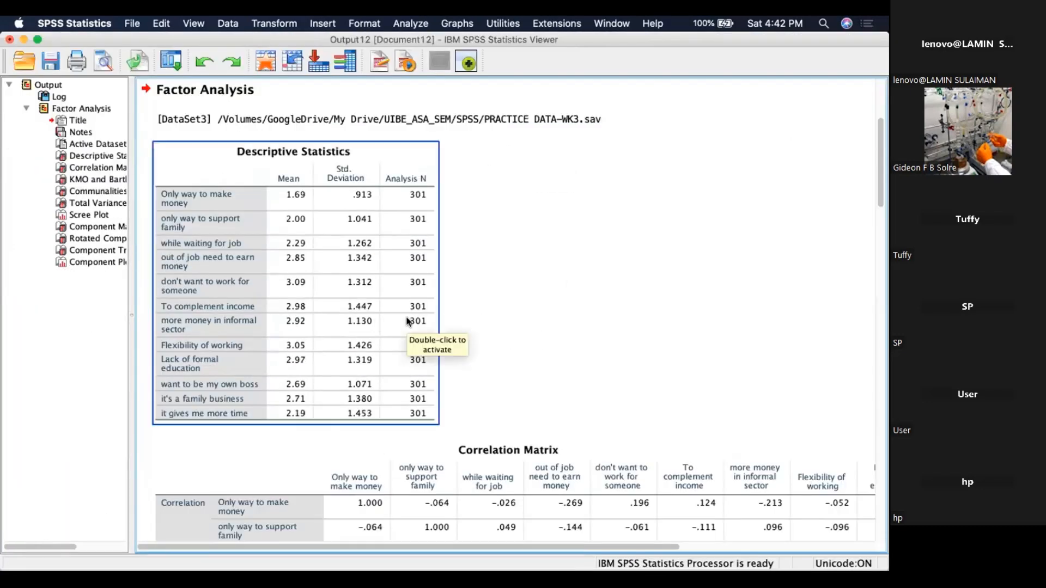
{"action": "scroll", "coordinate": [408, 322], "scroll_direction": "down", "scroll_amount": 10}
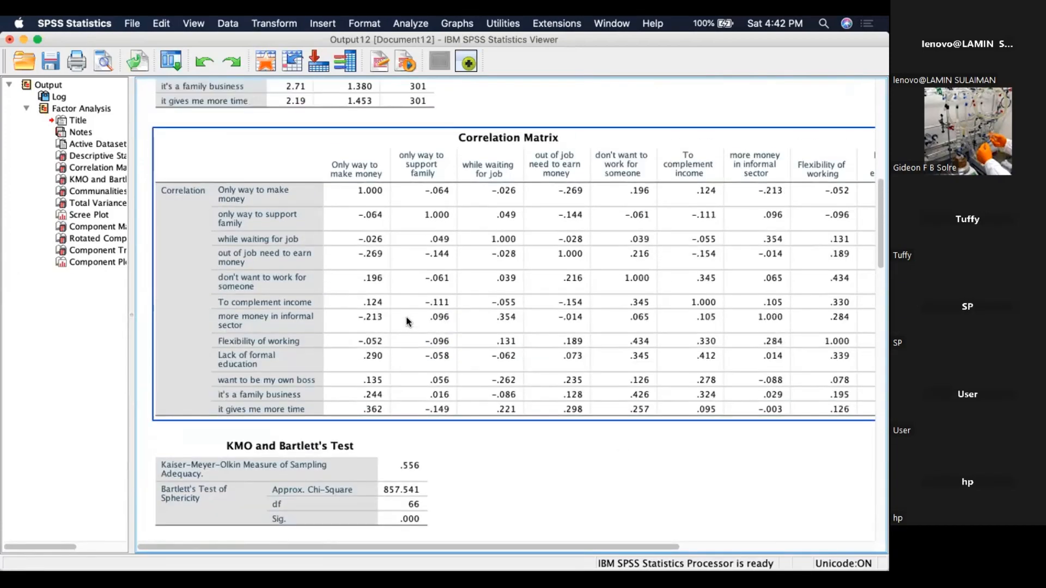
{"action": "scroll", "coordinate": [409, 321], "scroll_direction": "down", "scroll_amount": 15}
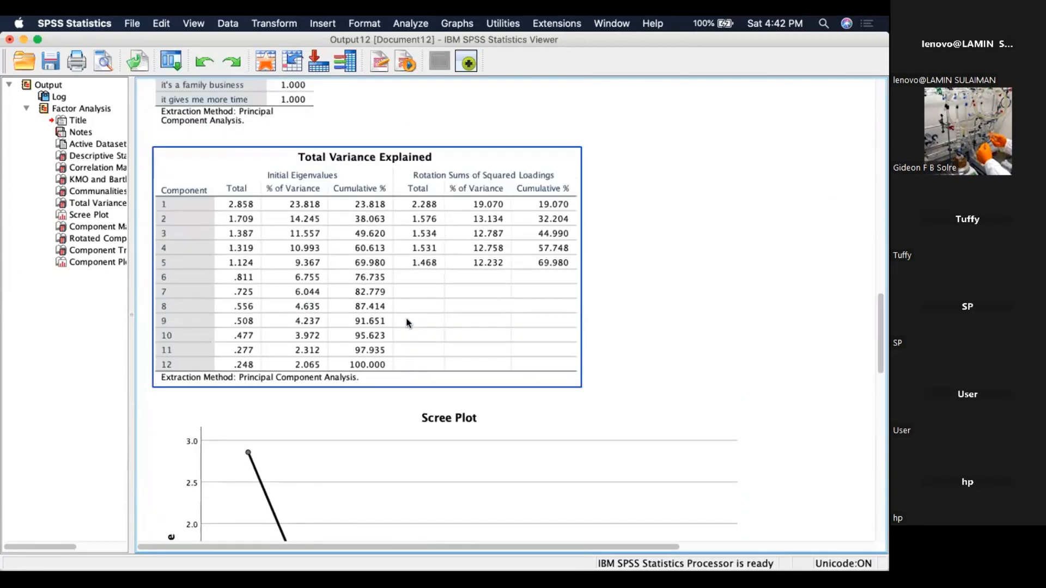
{"action": "left_click", "coordinate": [257, 130]}
{"action": "left_click", "coordinate": [320, 176]}
{"action": "scroll", "coordinate": [266, 263], "scroll_direction": "down", "scroll_amount": 3}
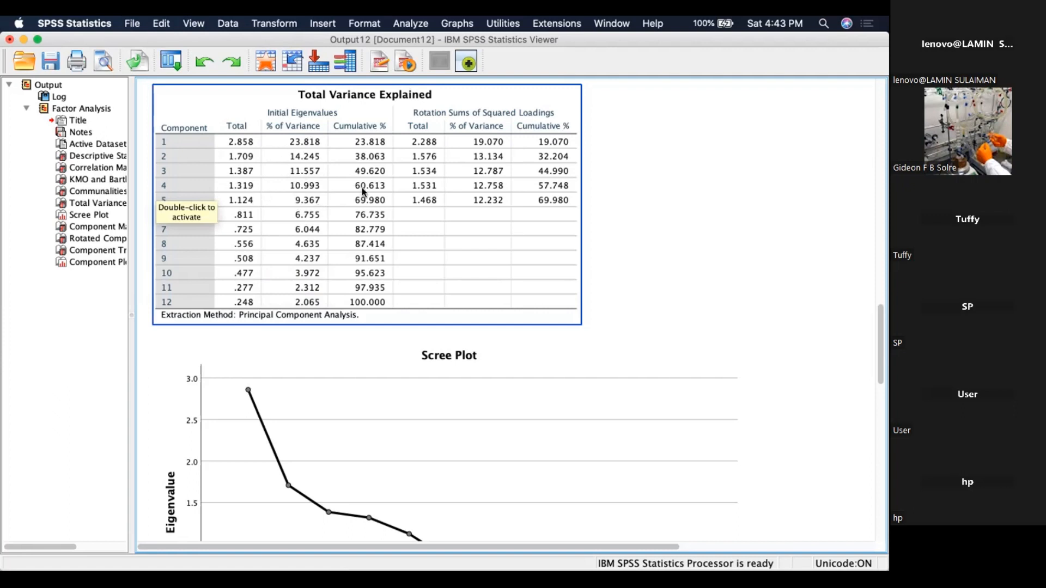
{"action": "scroll", "coordinate": [506, 186], "scroll_direction": "down", "scroll_amount": 1}
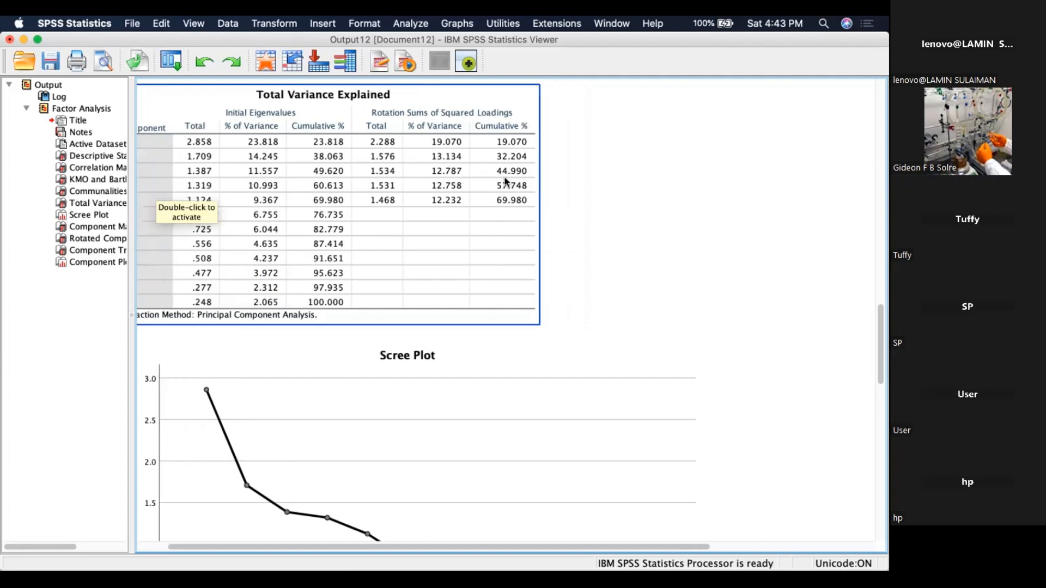
Check the Initial Eigenvalues definitions on slide 10 in PowerPoint, then return to SPSS Statistics and select the Total Variance Explained table.
{"action": "mouse_move", "coordinate": [2, 275]}
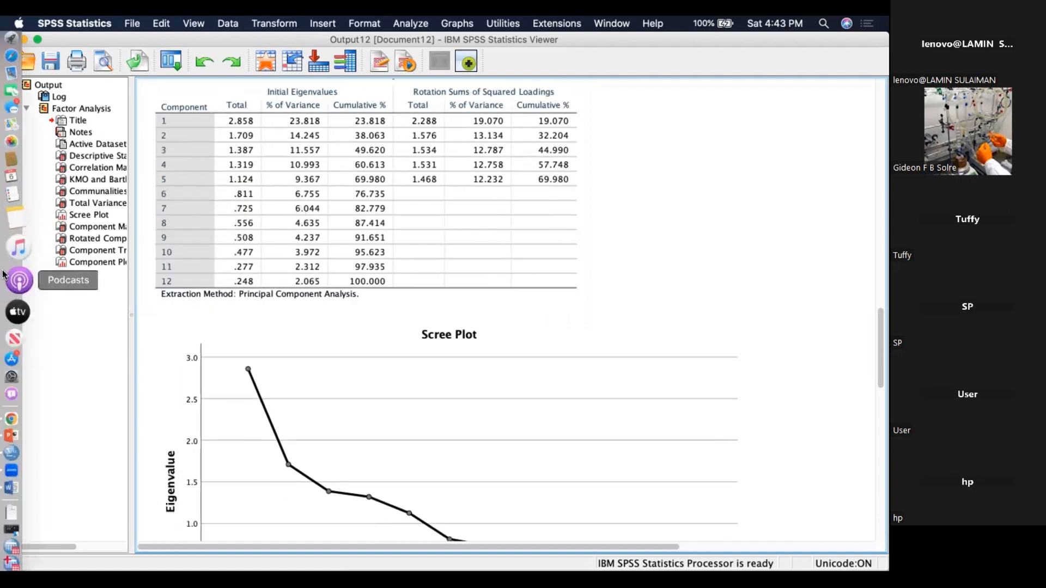
{"action": "left_click", "coordinate": [17, 406]}
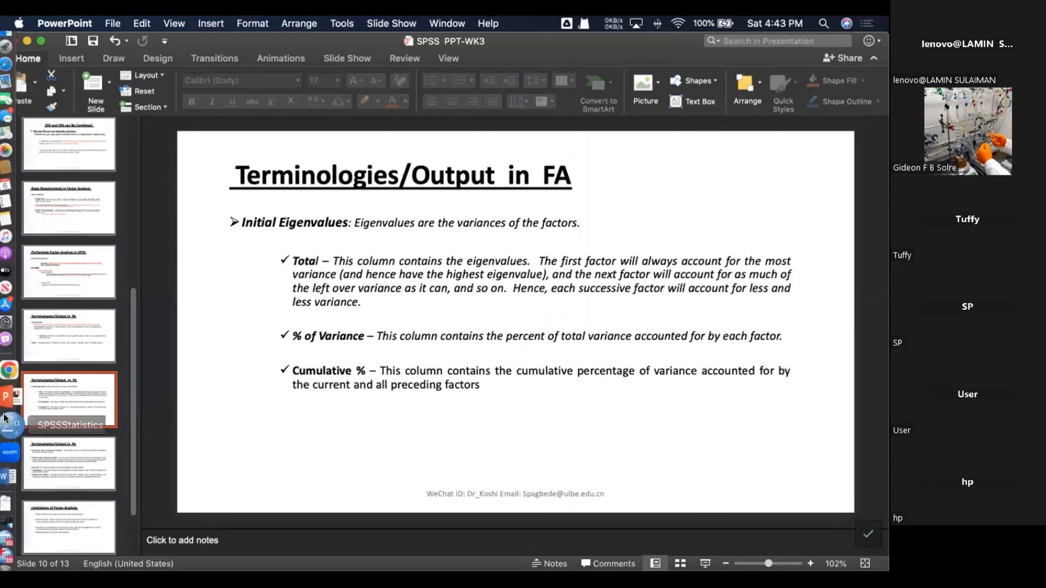
{"action": "left_click", "coordinate": [21, 424]}
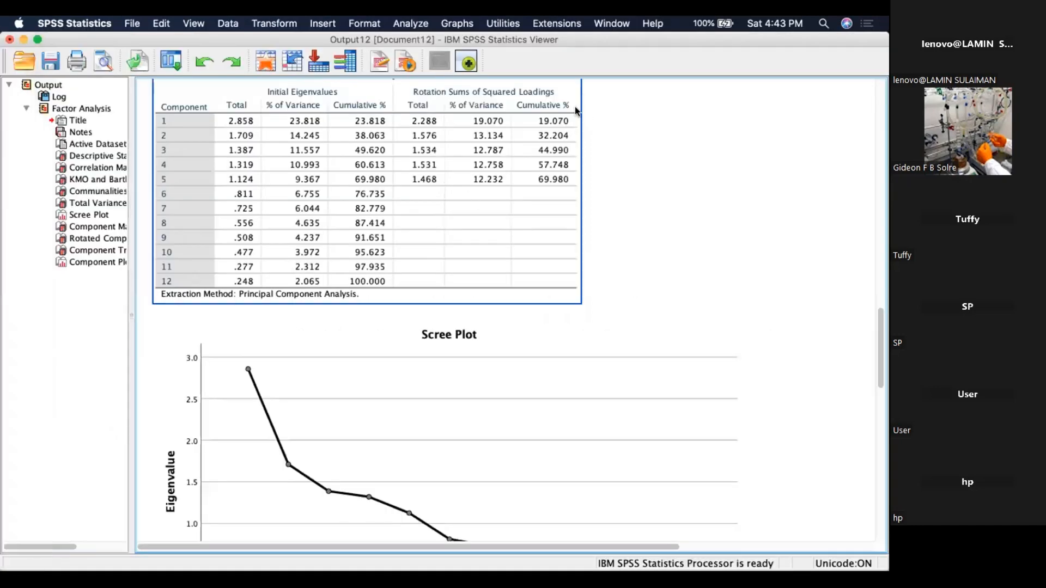
{"action": "left_click", "coordinate": [543, 121]}
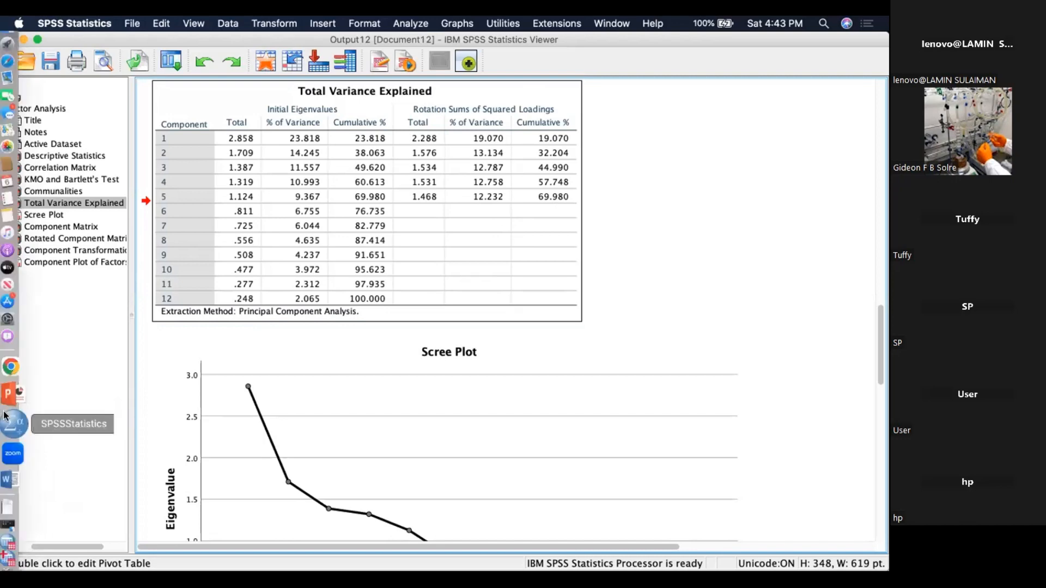
Switch to the SPSS PPT-WK3 presentation in PowerPoint and show slide 11 on the squared loadings and factor matrix terms.
{"action": "left_click", "coordinate": [26, 406]}
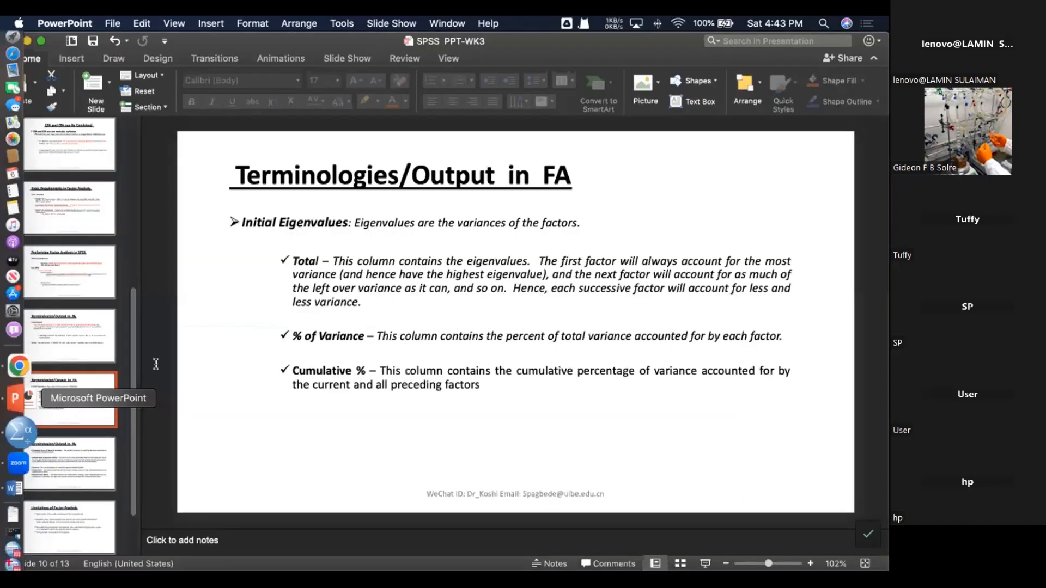
{"action": "left_click", "coordinate": [82, 461]}
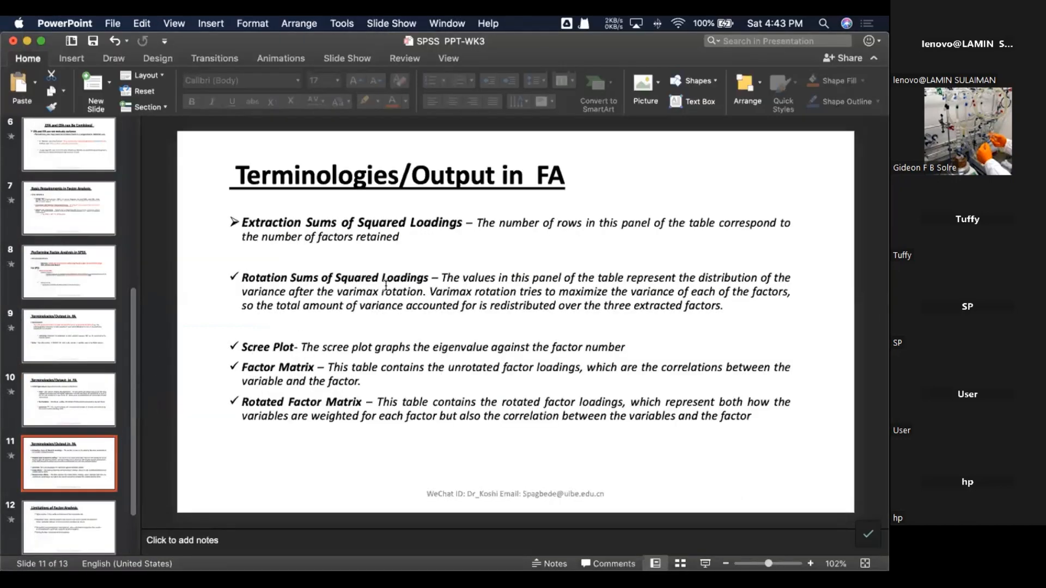